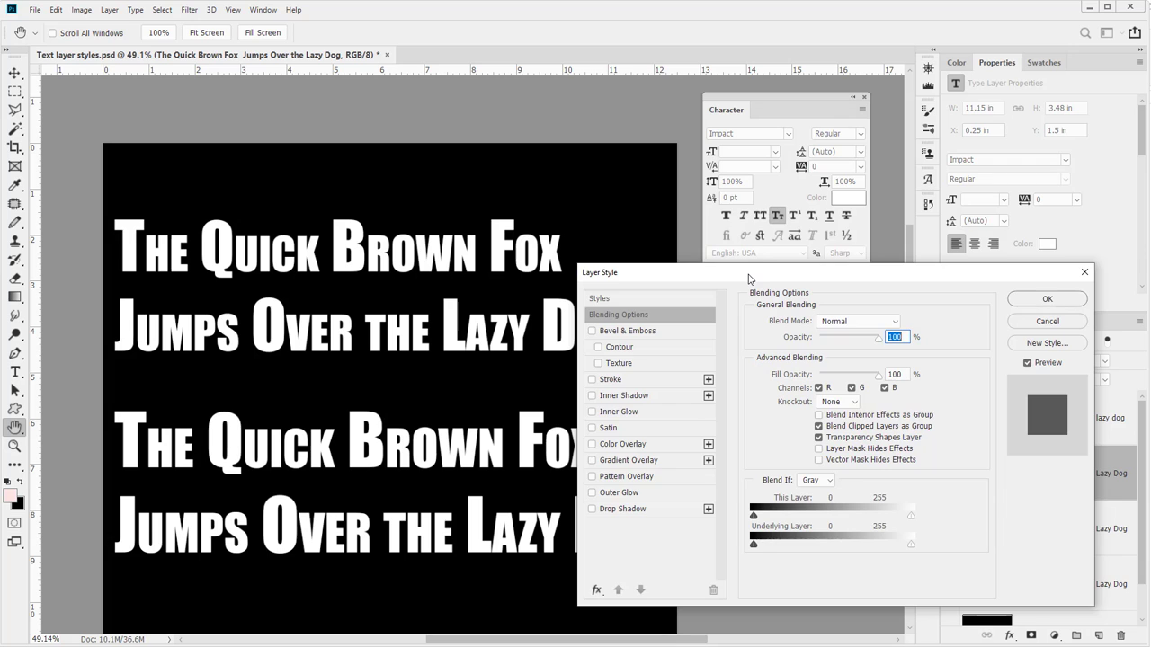
Add Bevel & Emboss to the upper text with Pillow Emboss style, depth 428%, size 29 px and soften 2 px.
left_click_drag(748, 280, 771, 159)
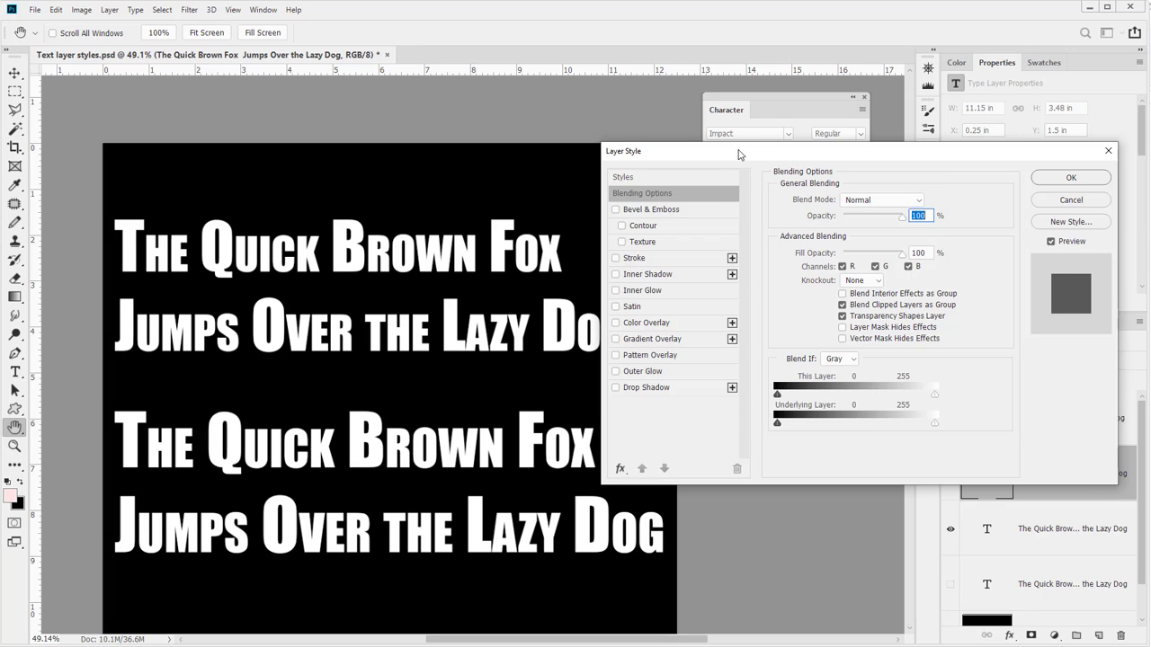
left_click(628, 212)
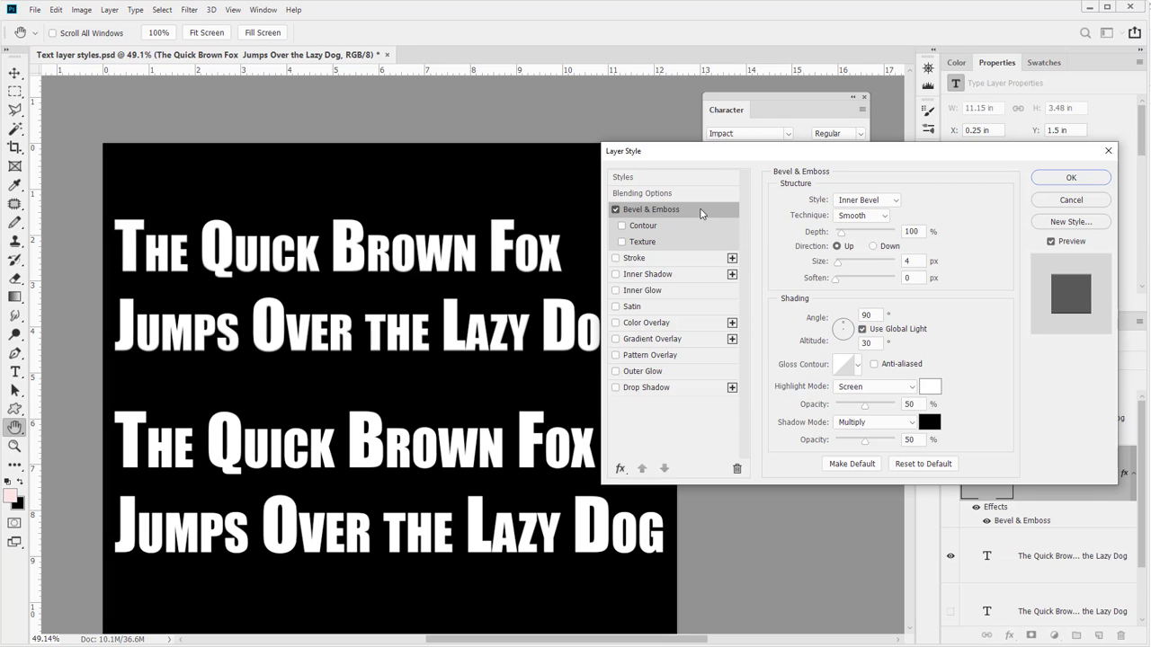
left_click(863, 200)
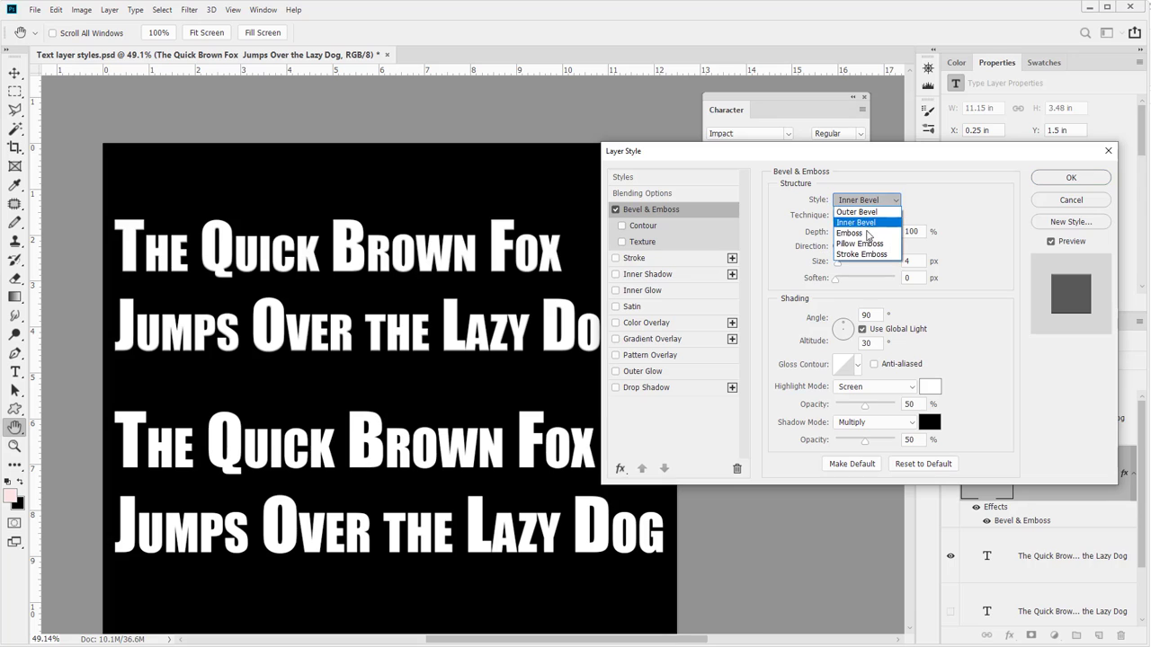
left_click(867, 235)
left_click(850, 207)
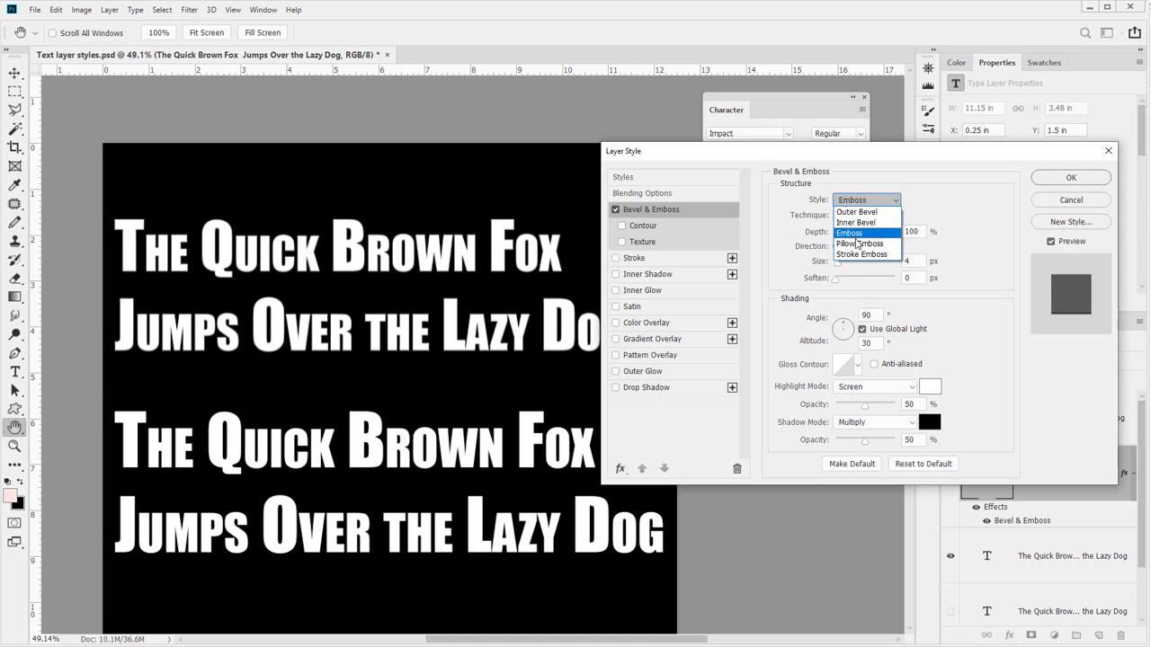
left_click(855, 244)
left_click_drag(841, 232, 861, 235)
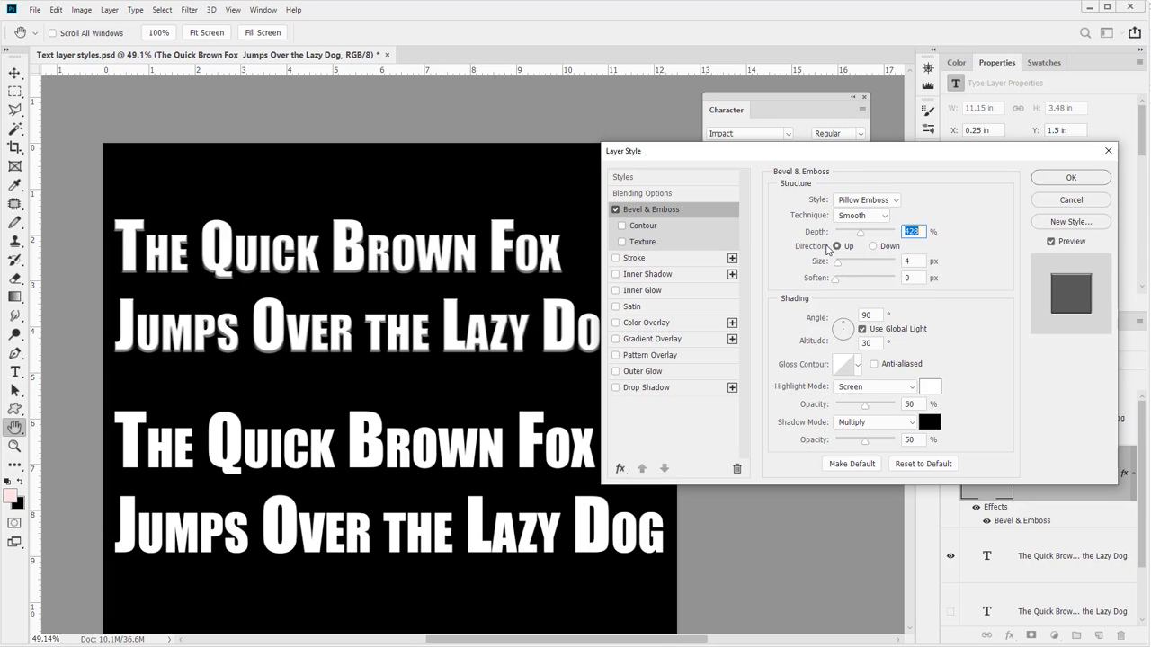
mouse_move(836, 263)
left_mouse_down()
mouse_move(863, 281)
mouse_move(842, 282)
left_mouse_up()
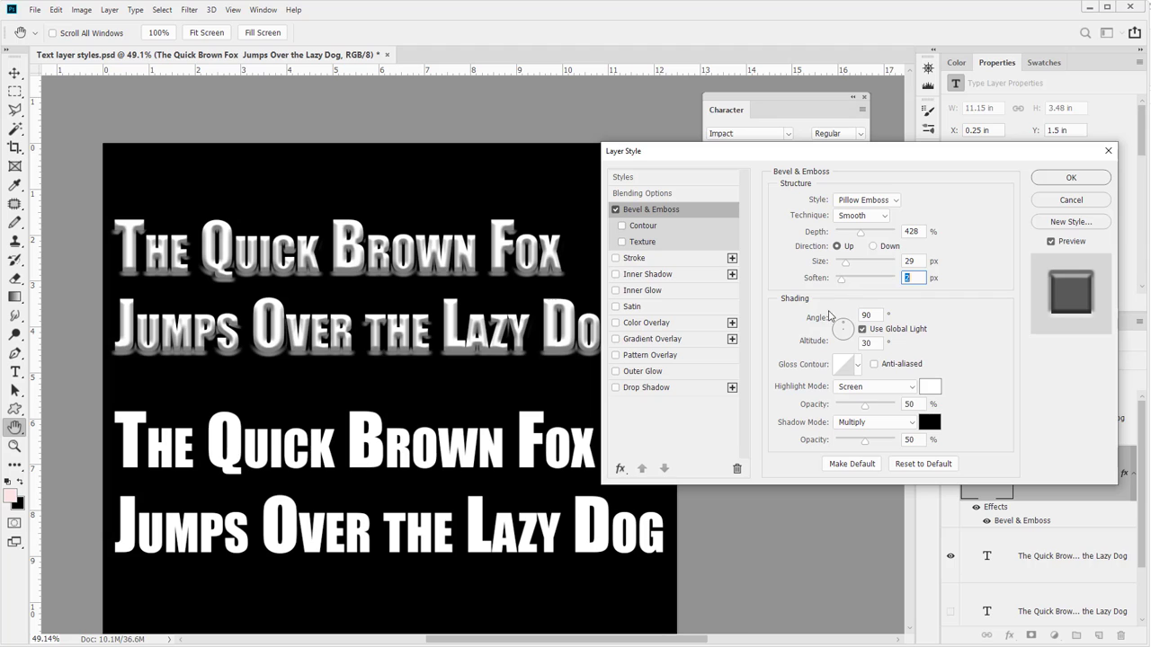
Set the bevel's light to 41° angle and 37° altitude, trying a 62° angle without global light before re-enabling it.
left_click_drag(843, 324, 676, 217)
left_click_drag(839, 323, 846, 331)
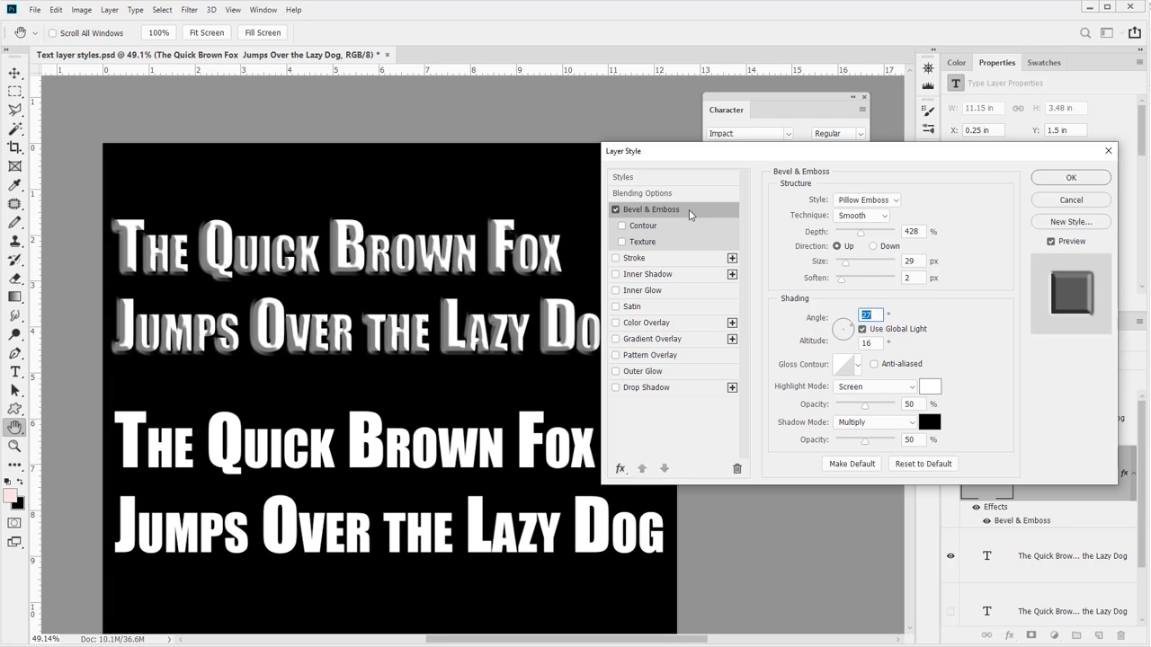
left_click(862, 329)
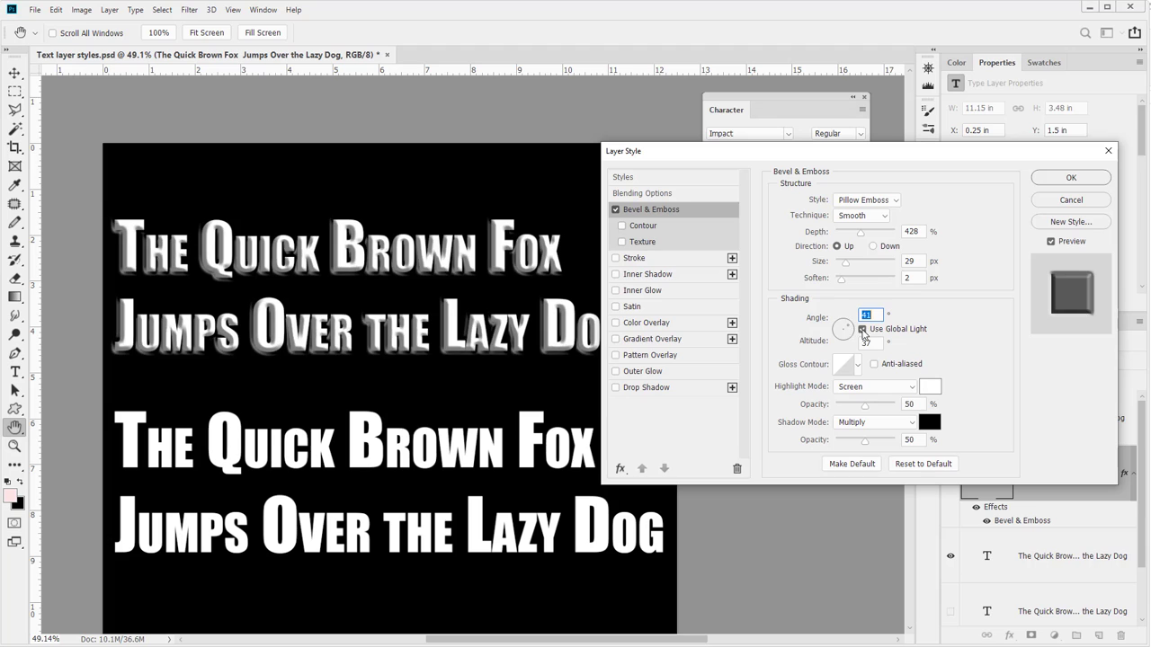
left_click_drag(844, 331, 846, 329)
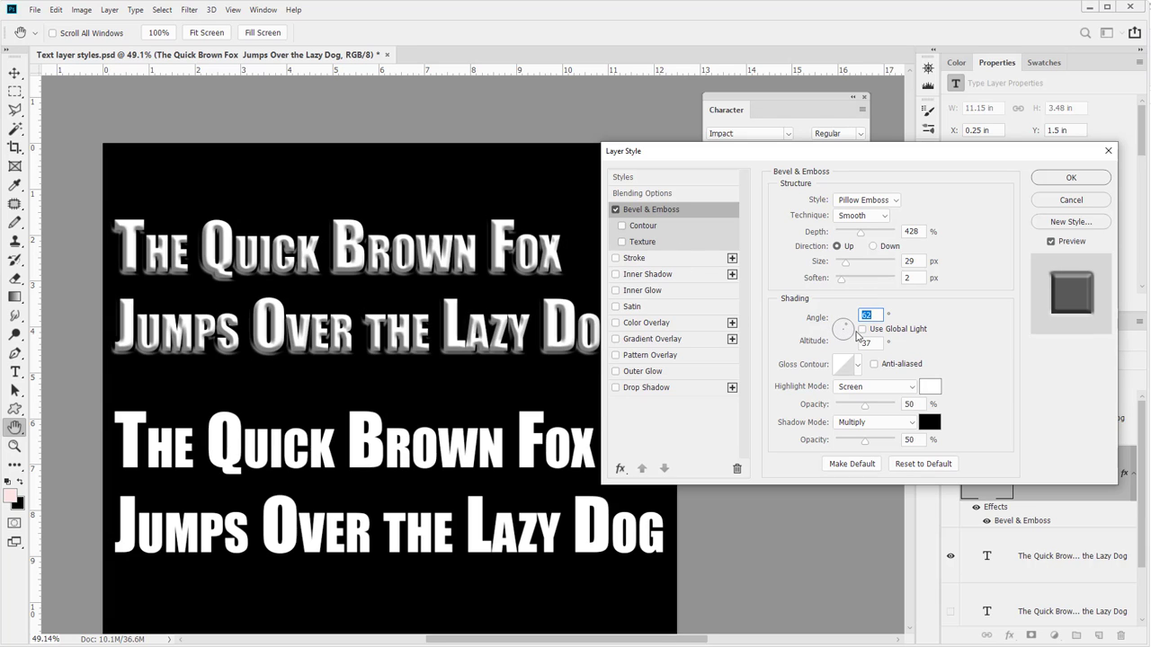
left_click(862, 329)
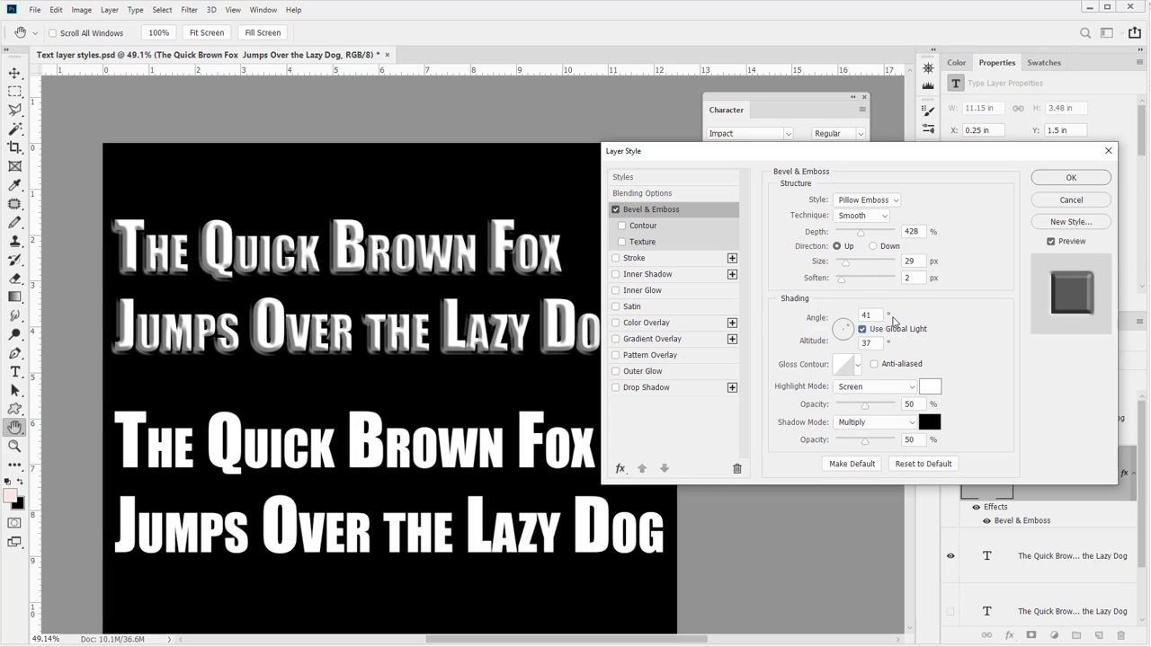
Shape a custom gloss contour for the bevel with three added curve points, one at input 8% and output 36%.
left_click(849, 367)
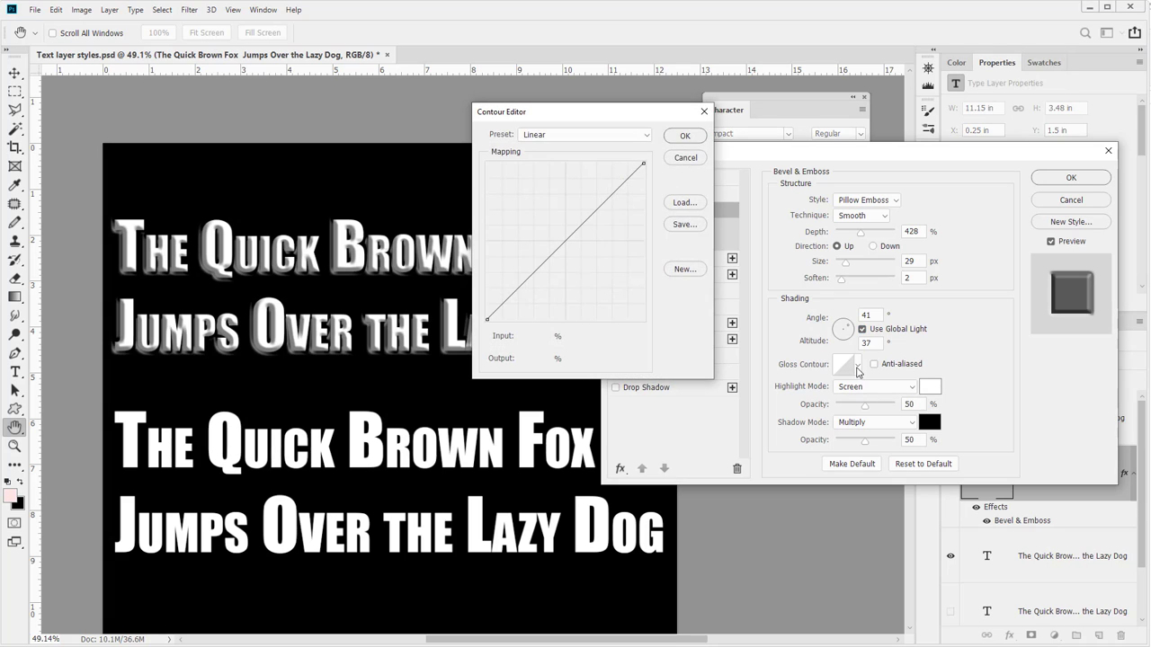
left_click_drag(601, 219, 552, 225)
left_click_drag(598, 188, 611, 207)
mouse_move(517, 260)
left_mouse_down()
mouse_move(505, 274)
mouse_move(498, 257)
mouse_move(497, 274)
mouse_move(500, 262)
left_mouse_up()
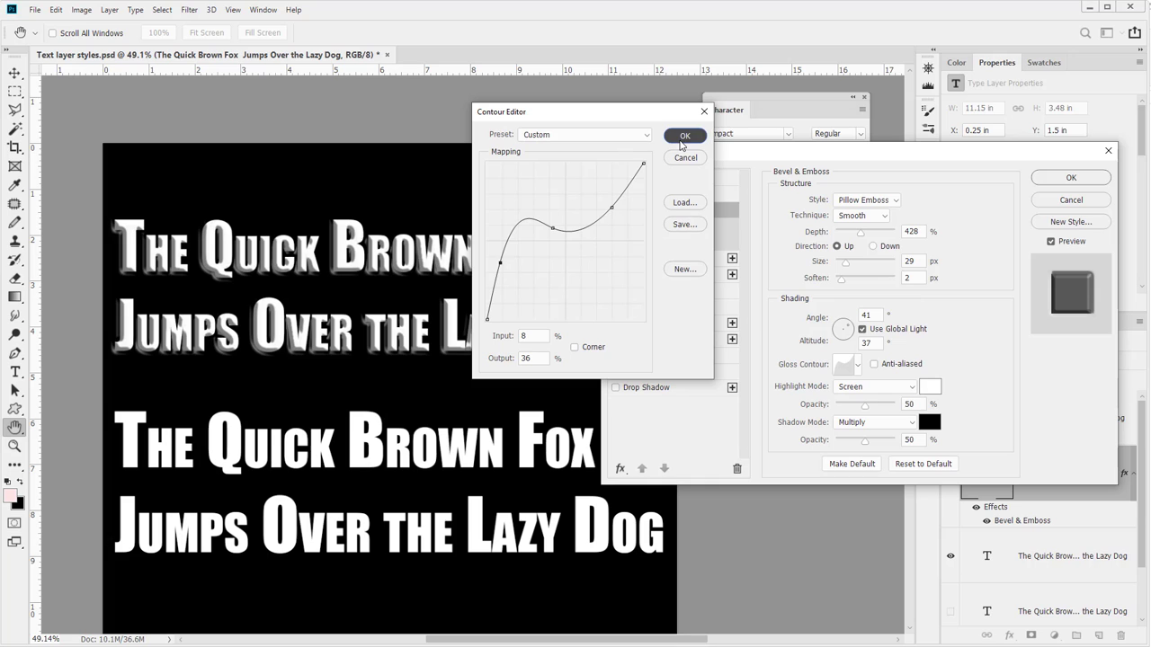
left_click(618, 137)
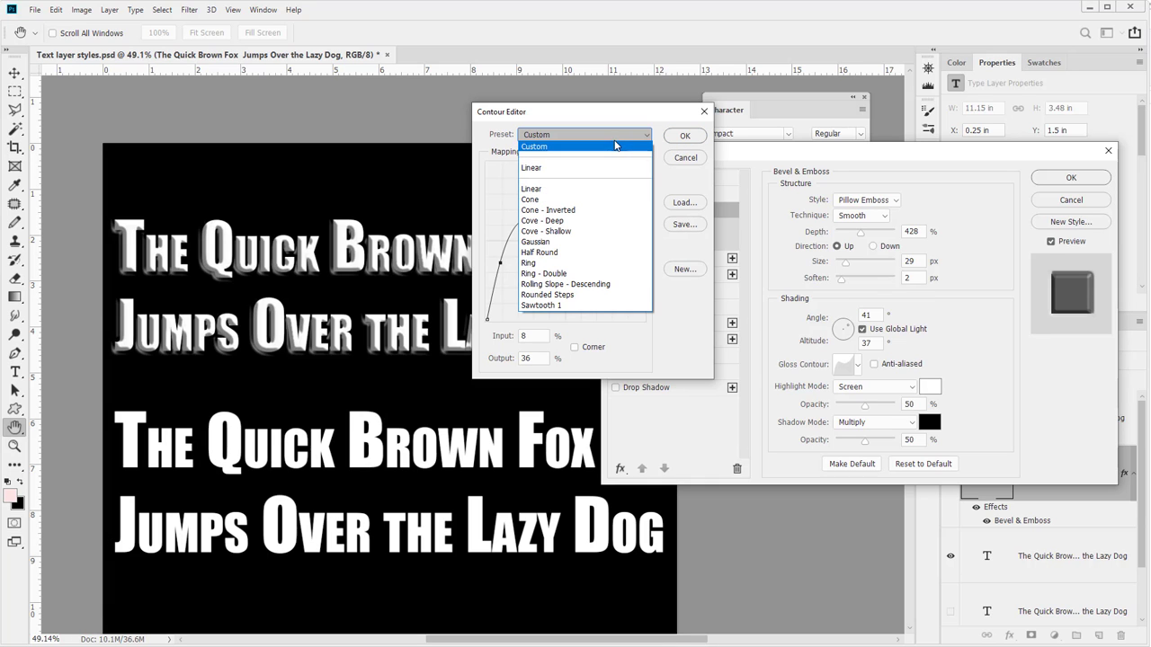
left_click(616, 146)
left_click(685, 136)
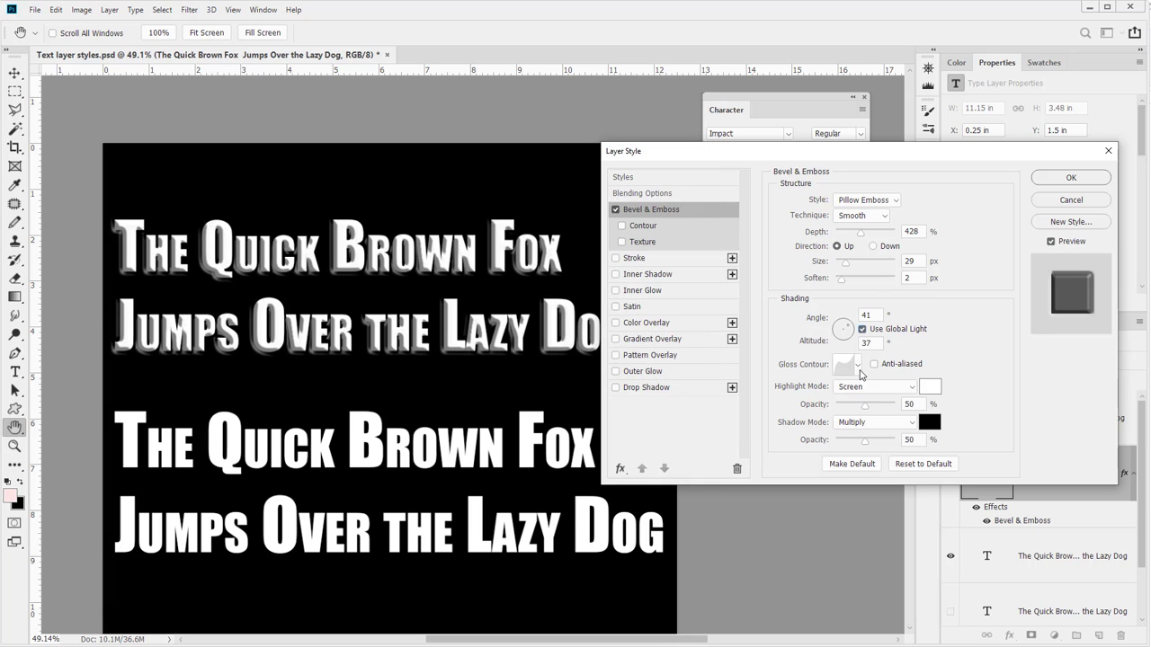
Display the gloss contour presets as large thumbnails and browse to the end of the set.
left_click(859, 367)
left_click(915, 388)
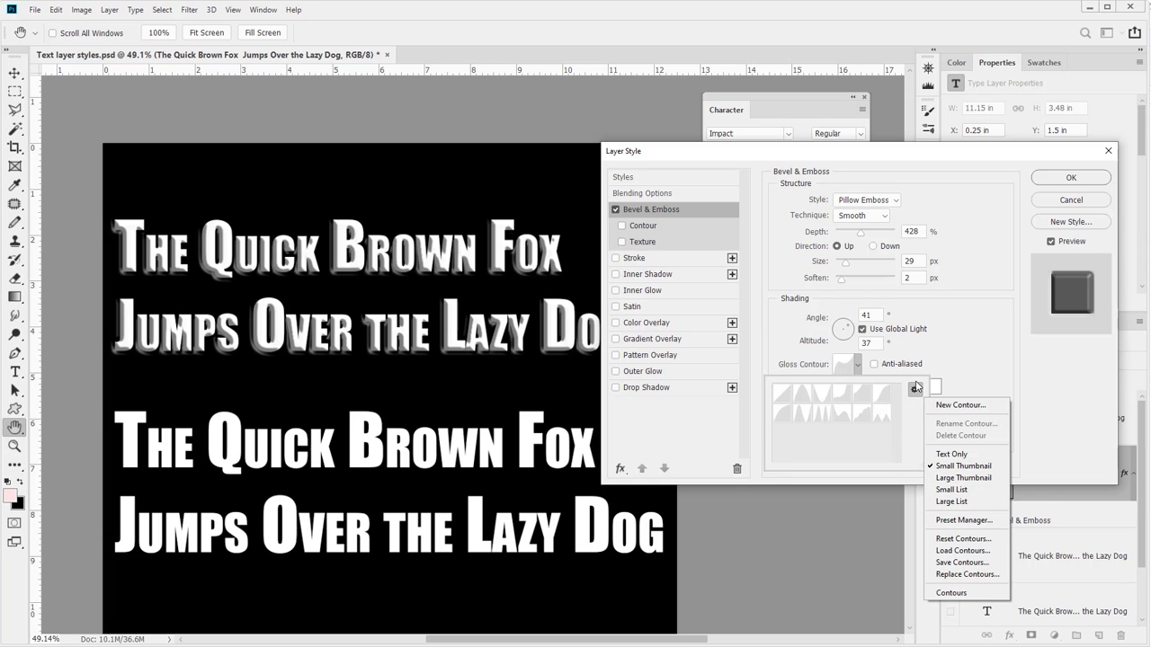
left_click(963, 478)
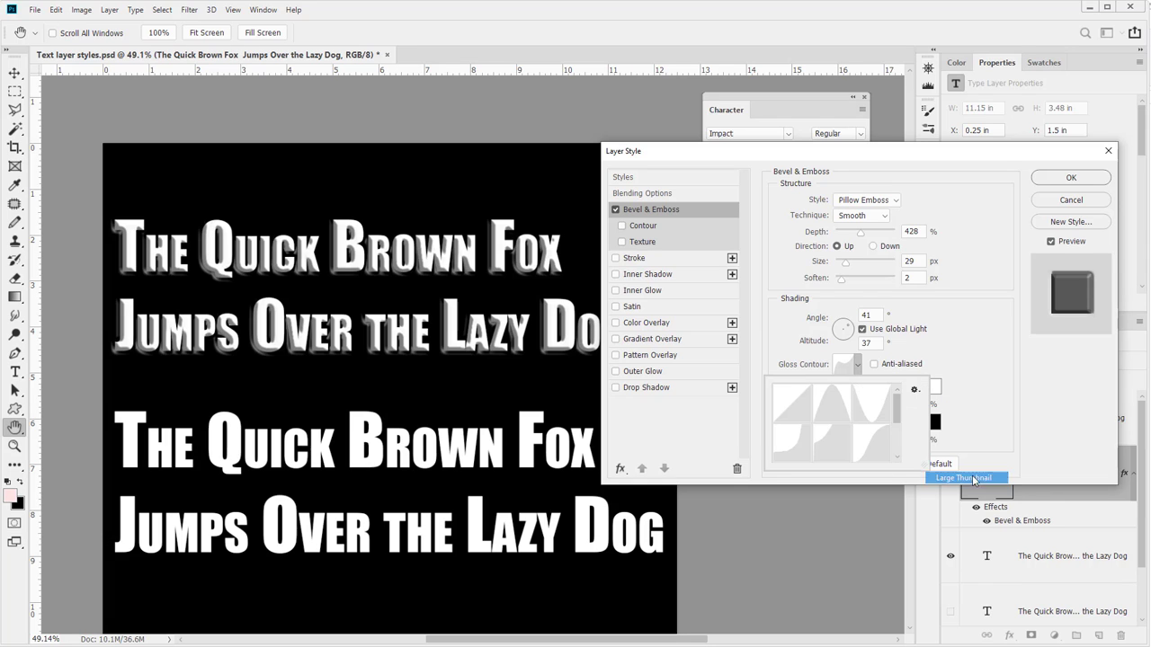
left_click_drag(897, 412, 898, 449)
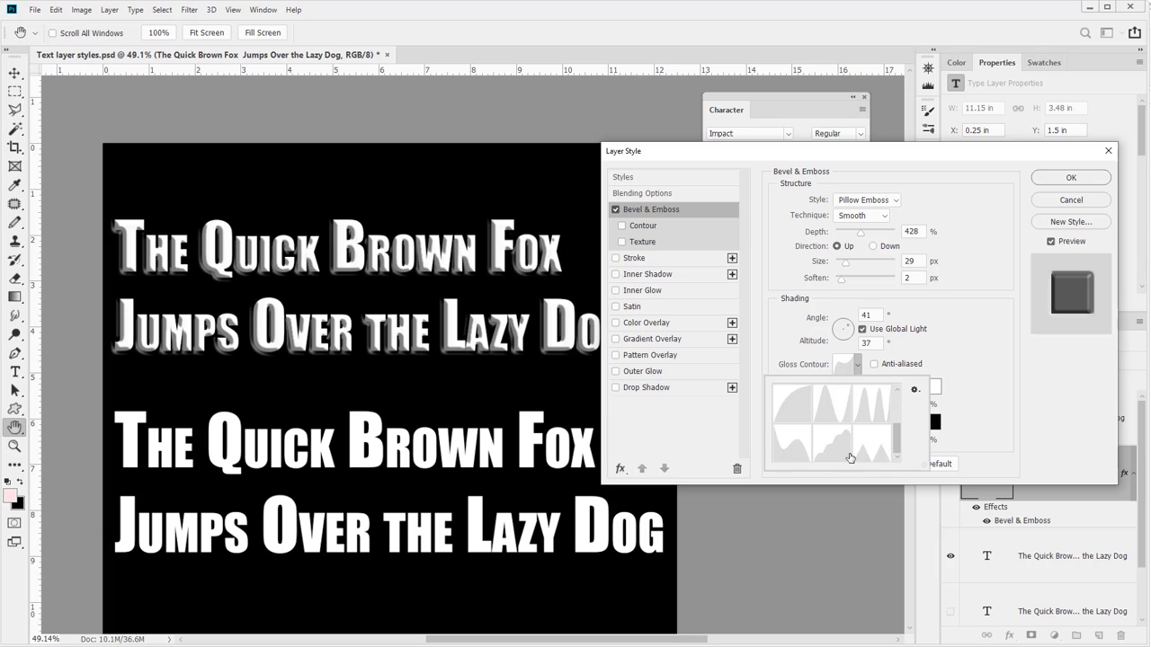
left_click(915, 391)
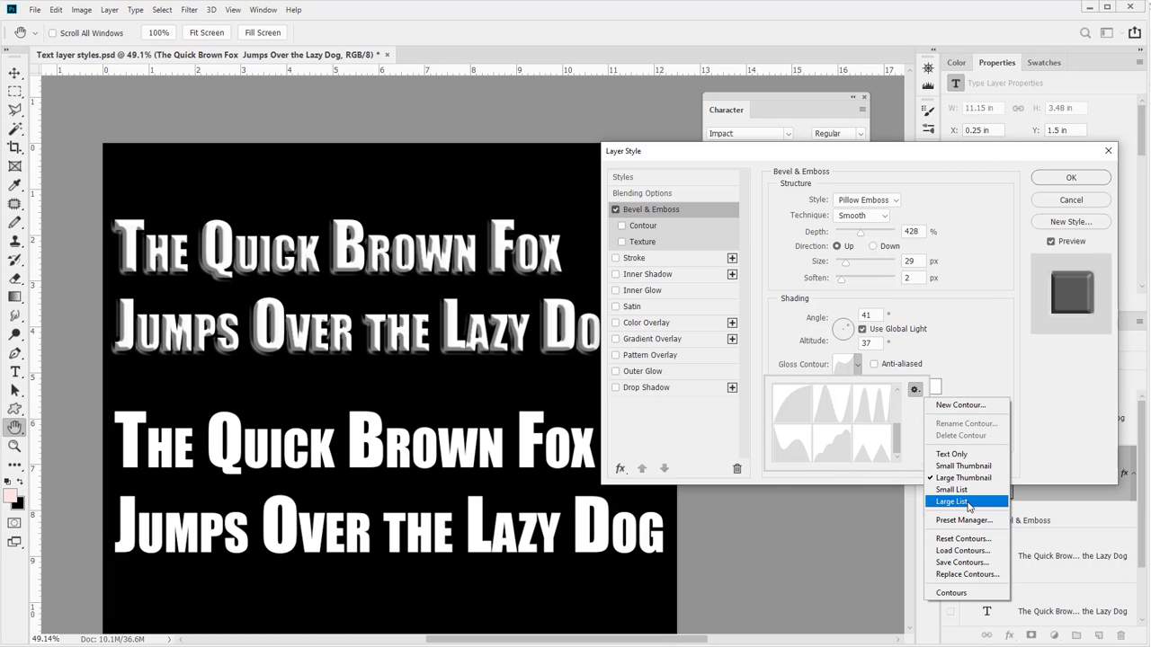
left_click(814, 415)
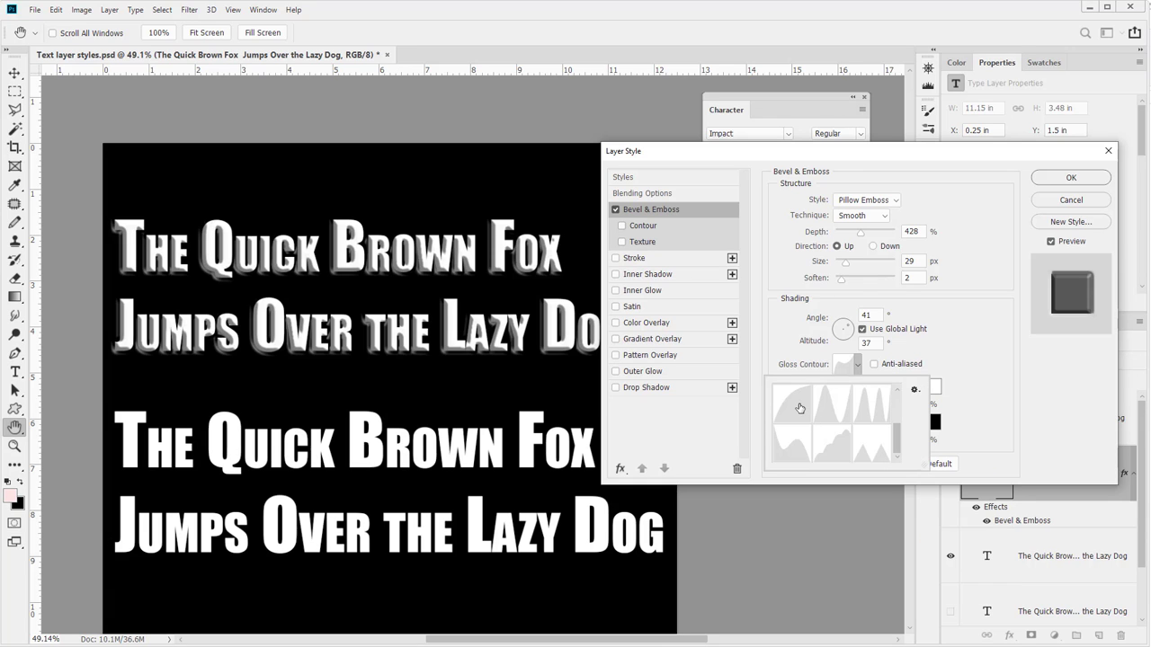
Try the Rounded Steps and Sawtooth 1 gloss contours, and apply Rolling Slope - Descending.
left_click(829, 412)
left_click(827, 449)
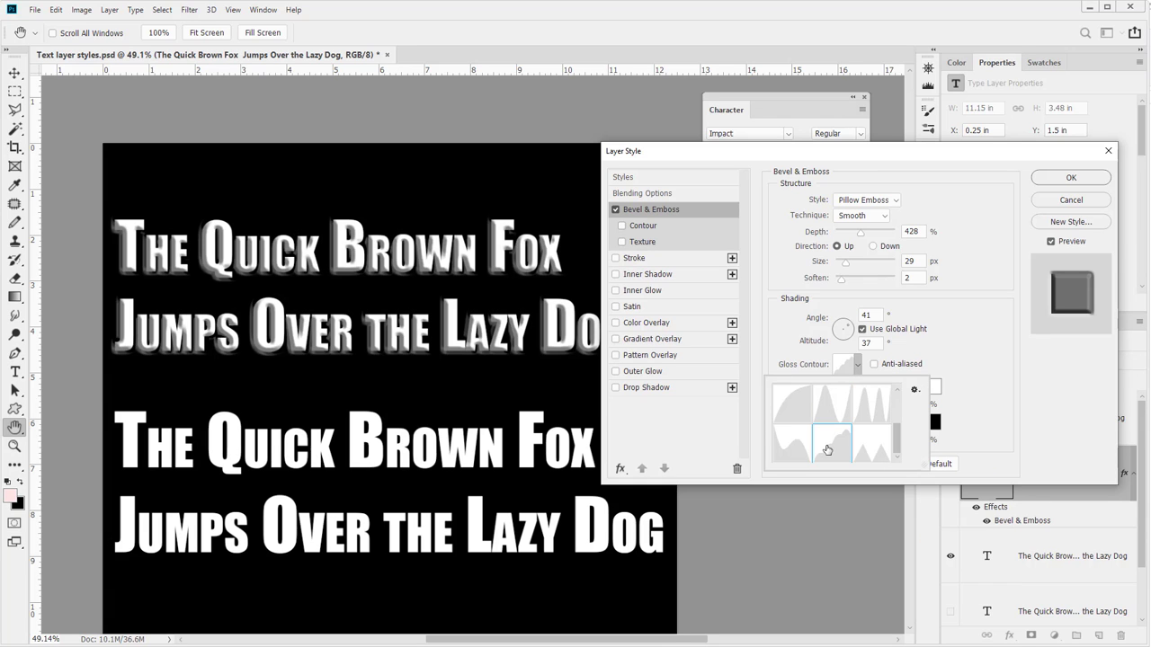
left_click(869, 448)
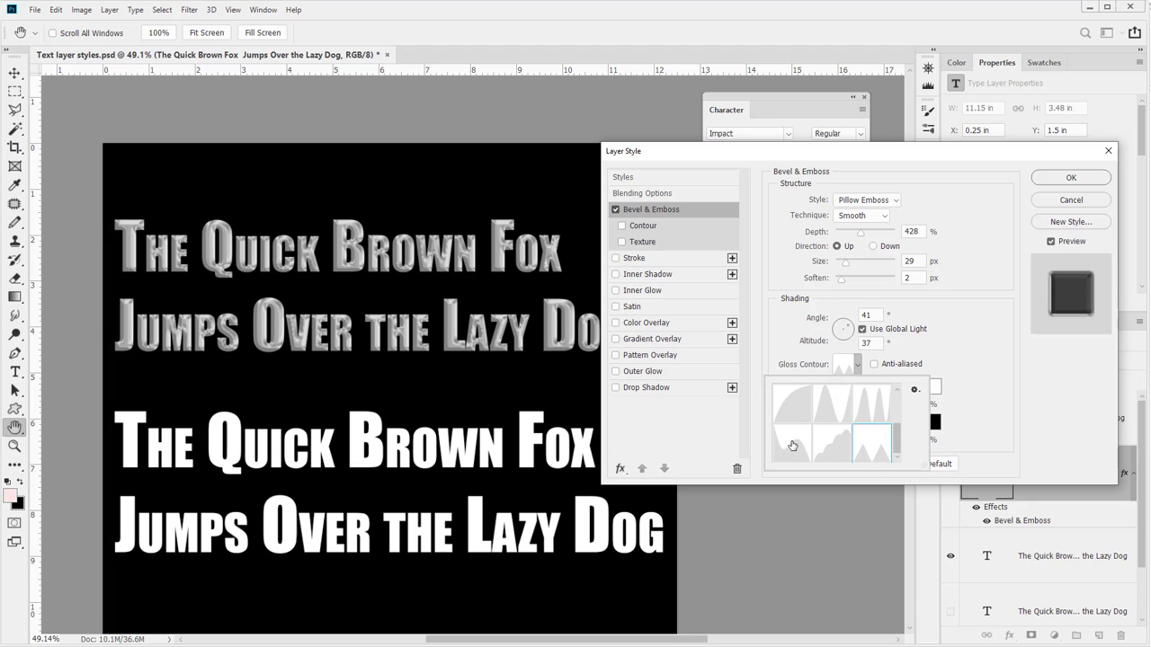
left_click(792, 445)
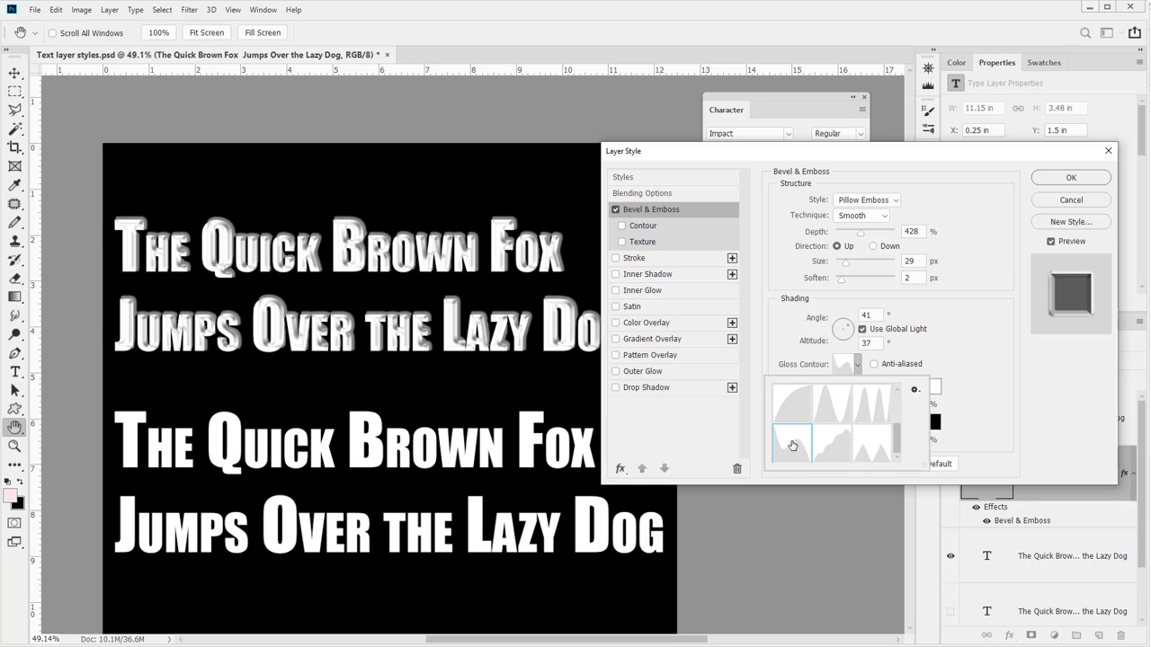
Change the bevel style to Emboss and set its depth to 74%.
left_click(885, 202)
left_click(884, 234)
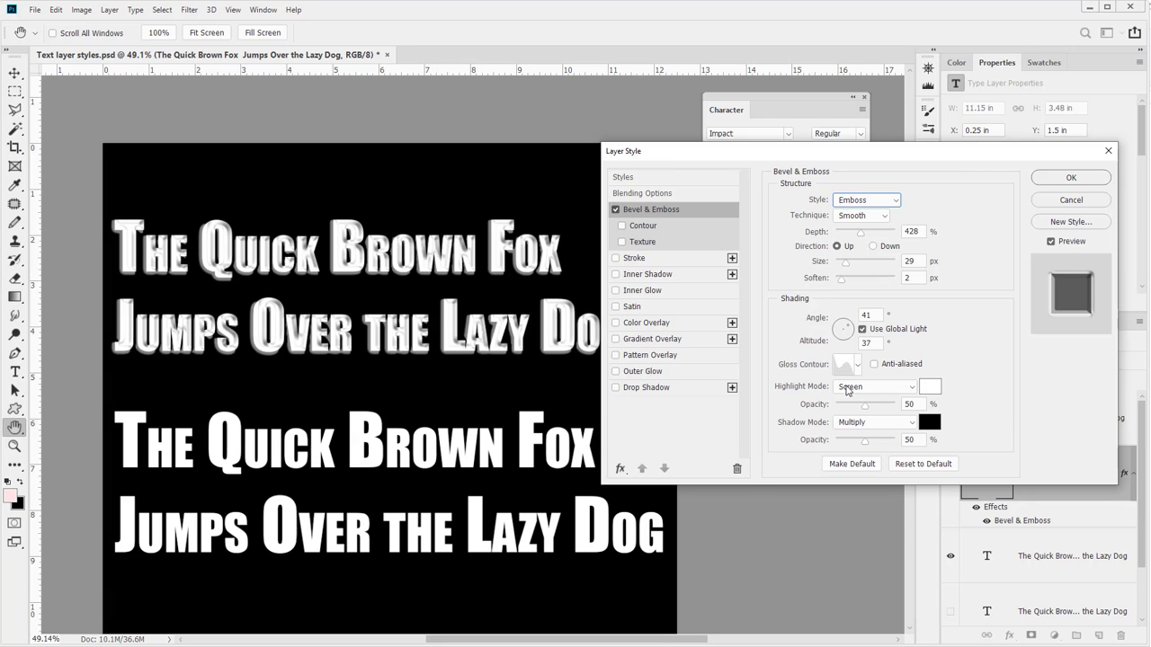
left_click_drag(861, 233, 839, 241)
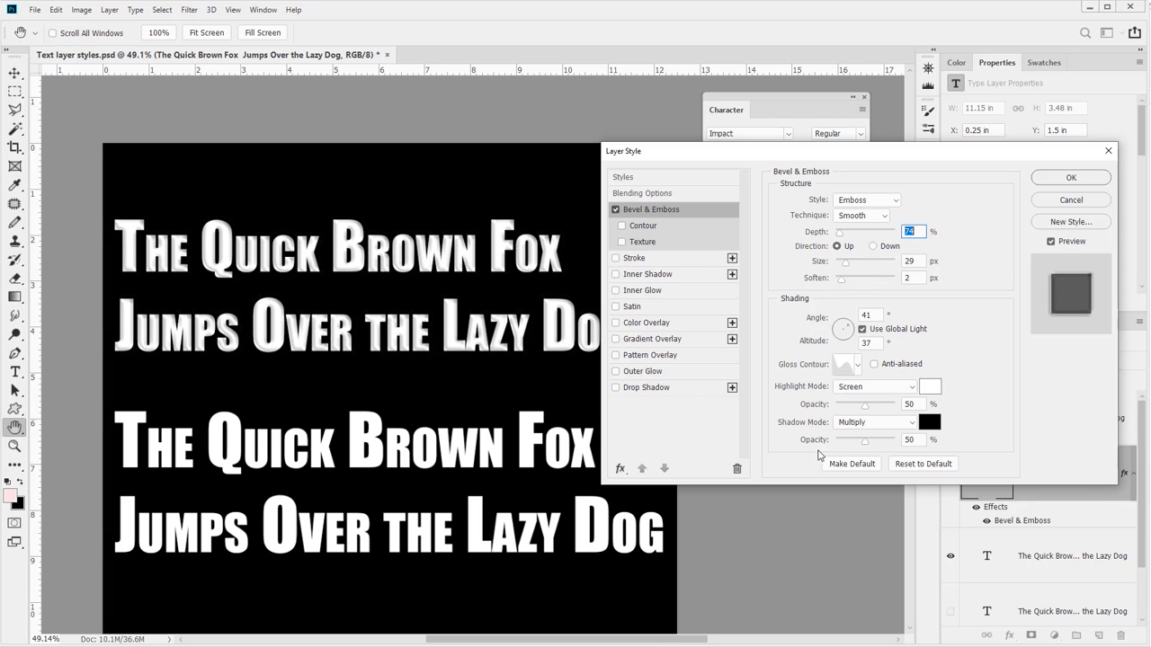
Set the bevel's light to 158° angle and 42° altitude, and compare both directions before choosing Down.
left_click(837, 323)
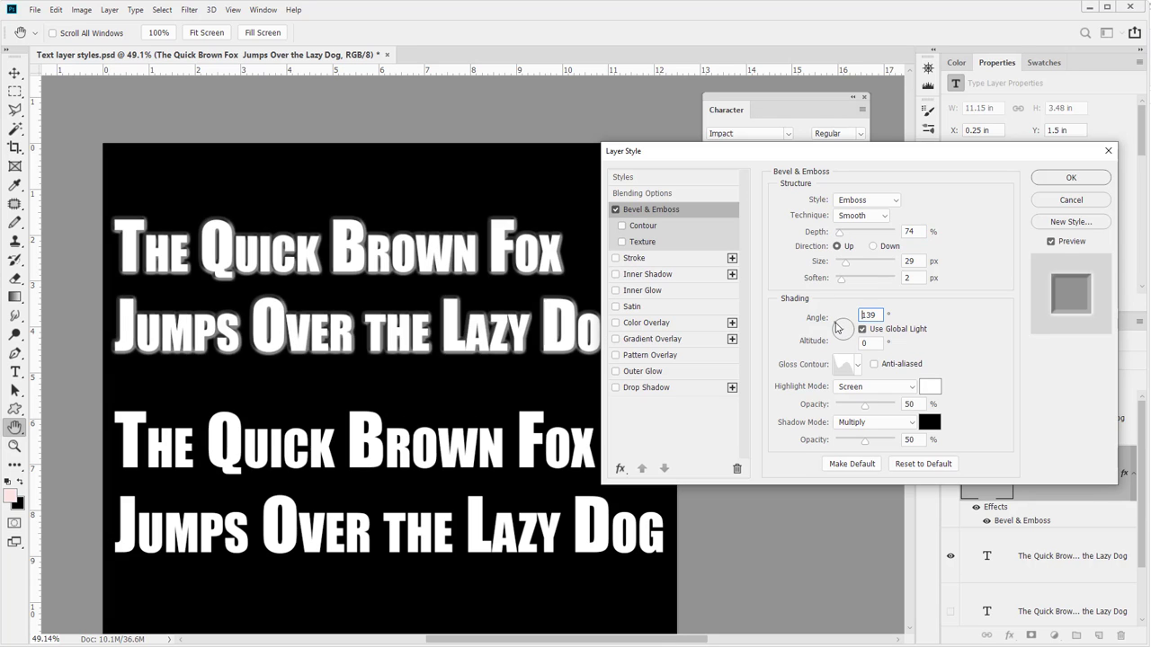
mouse_move(836, 326)
left_mouse_down()
mouse_move(847, 331)
mouse_move(837, 327)
left_mouse_up()
left_click(873, 247)
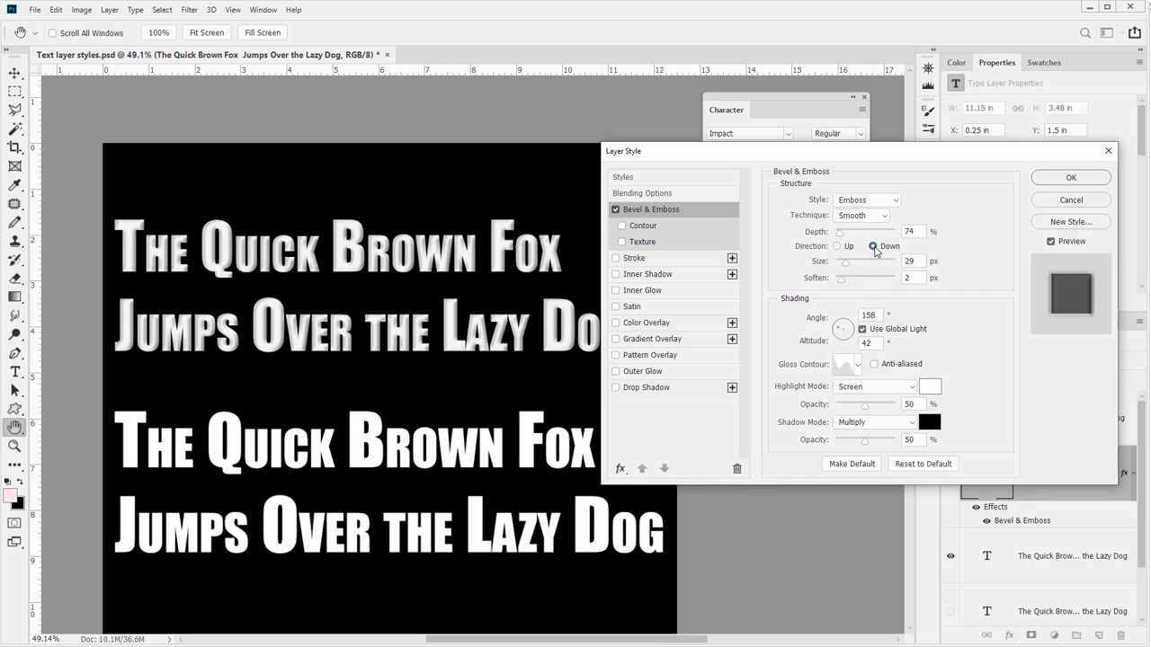
left_click(838, 246)
left_click(873, 247)
Try the Ring, Half Round, Rounded Steps and Sawtooth 1 gloss contours, reselect Rolling Slope - Descending, and try anti-aliasing.
left_click(857, 367)
left_click(836, 417)
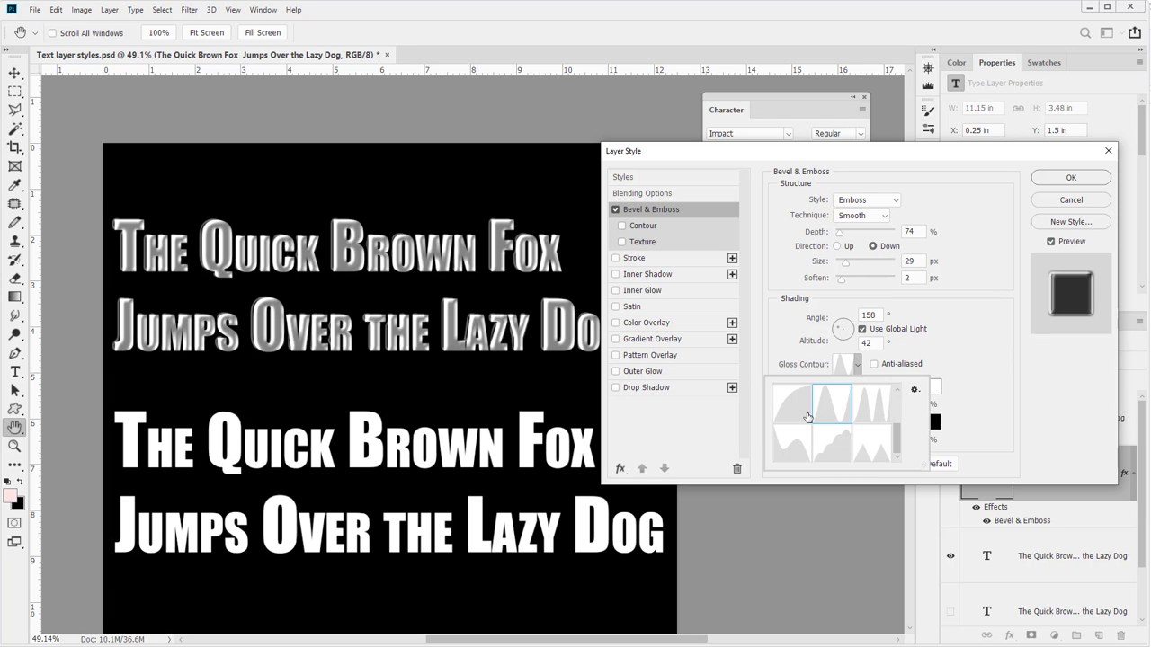
left_click(807, 416)
left_click(848, 454)
left_click(875, 455)
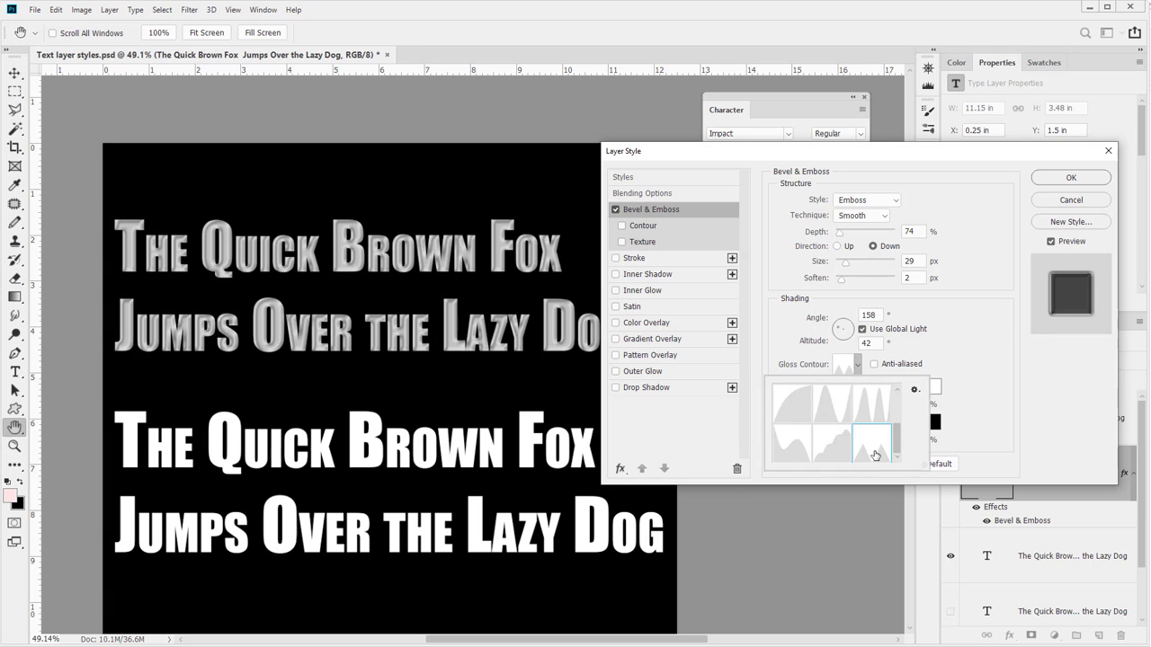
left_click(798, 449)
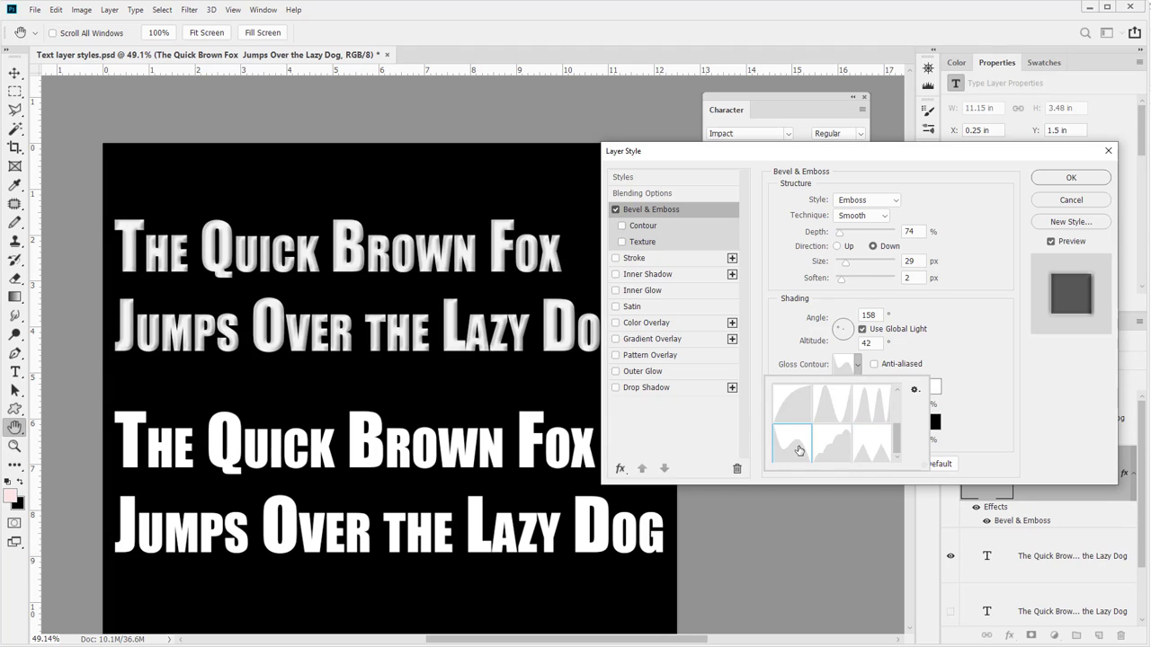
left_click(912, 315)
left_click(874, 364)
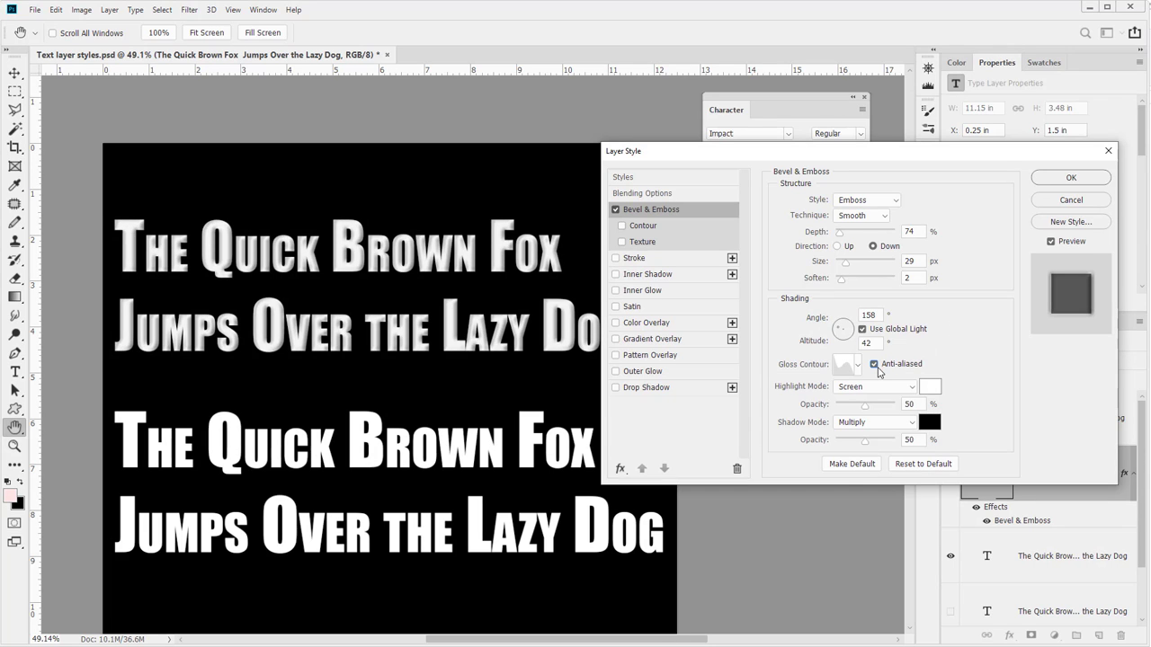
Try Overlay and Soft Light as the bevel's highlight mode, and settle on Lighten.
left_click(886, 387)
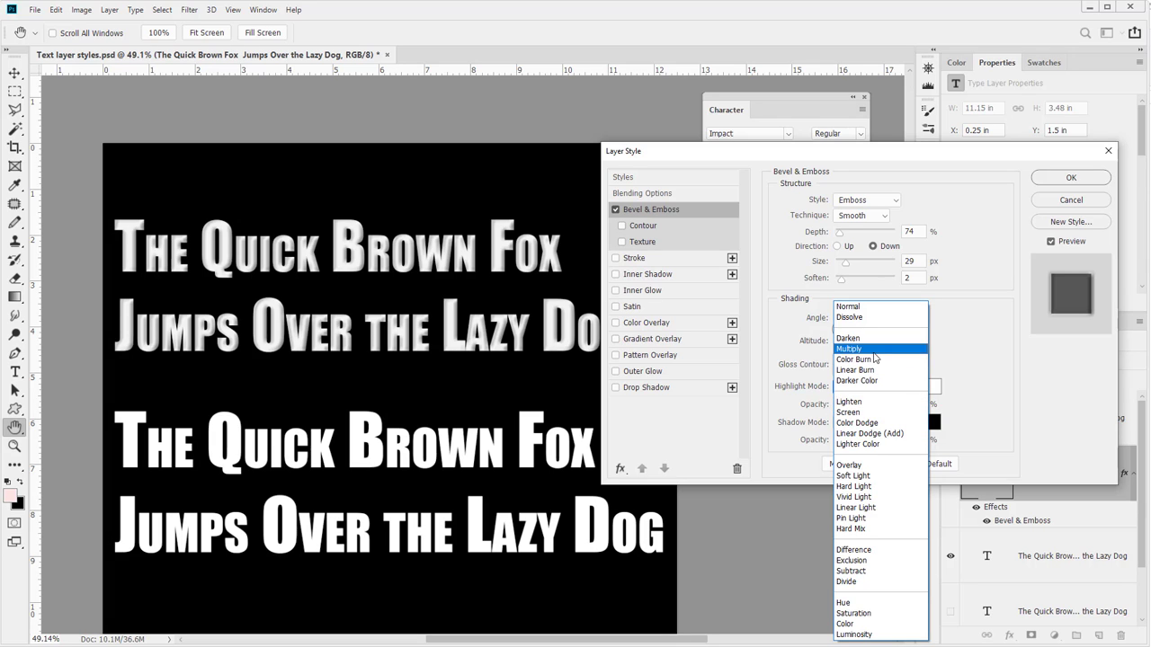
left_click(879, 464)
left_click(867, 389)
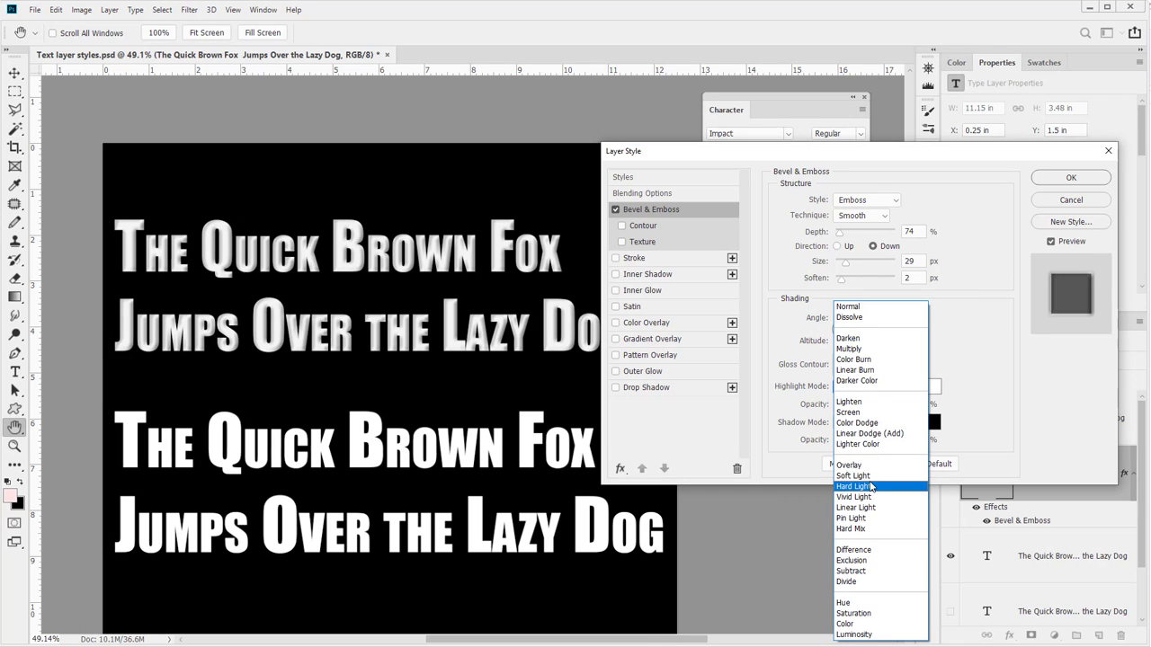
left_click(869, 475)
left_click(864, 388)
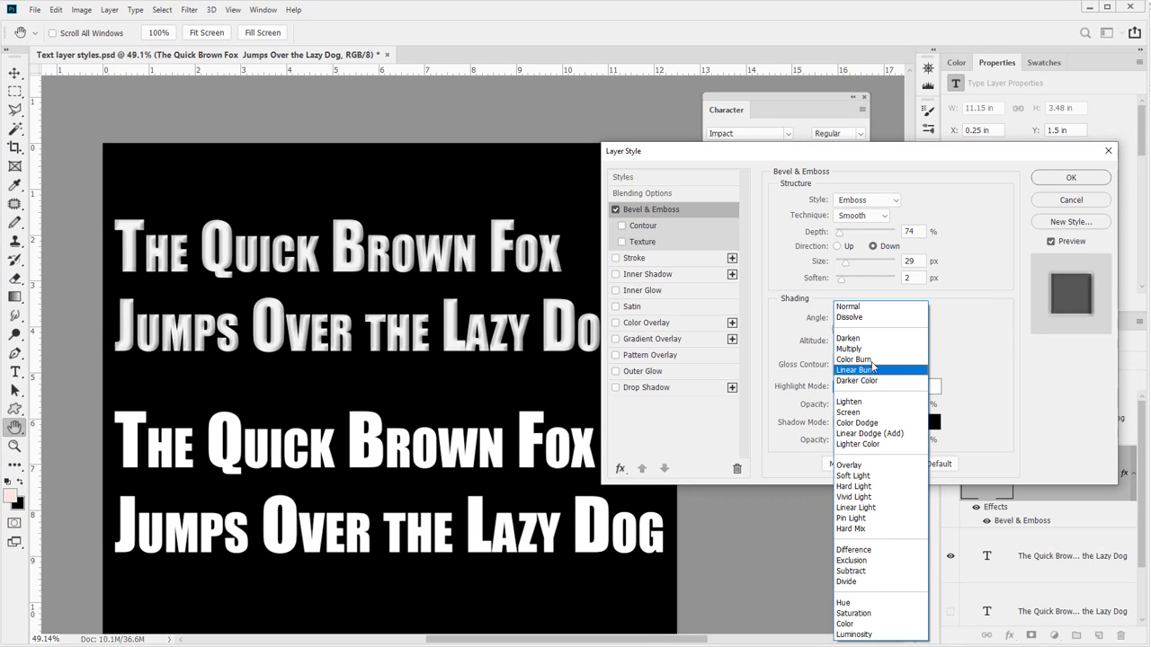
left_click(871, 401)
Keep the bevel's shadow mode at Multiply and raise the shadow opacity to 73%.
left_click(877, 422)
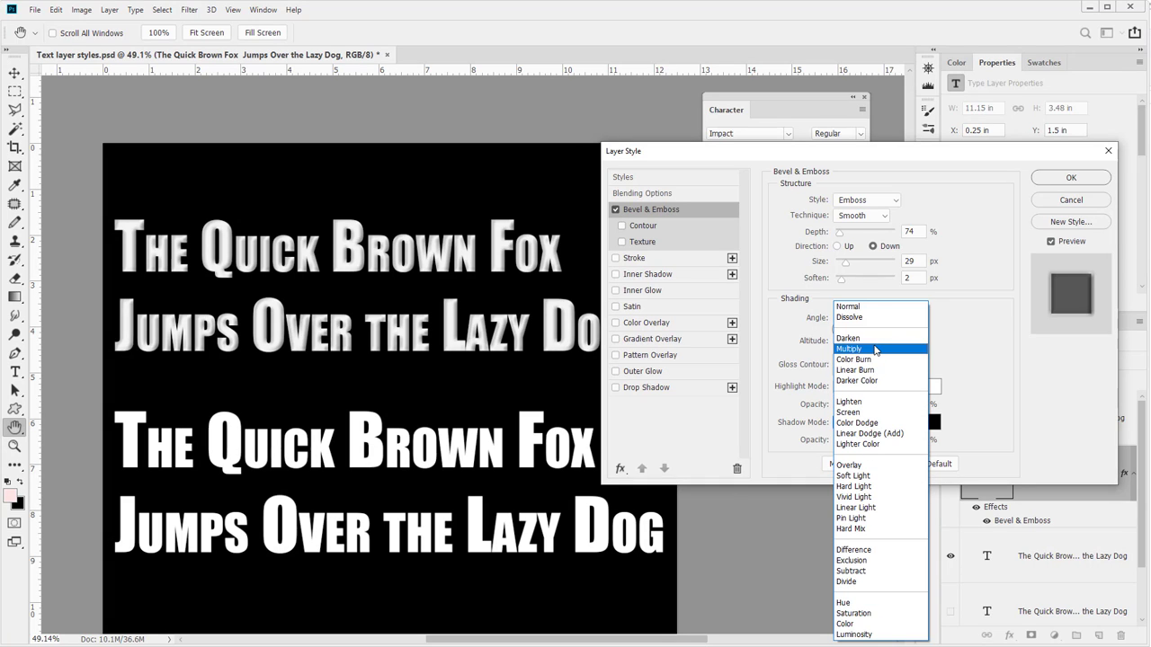
left_click(874, 349)
left_click(866, 443)
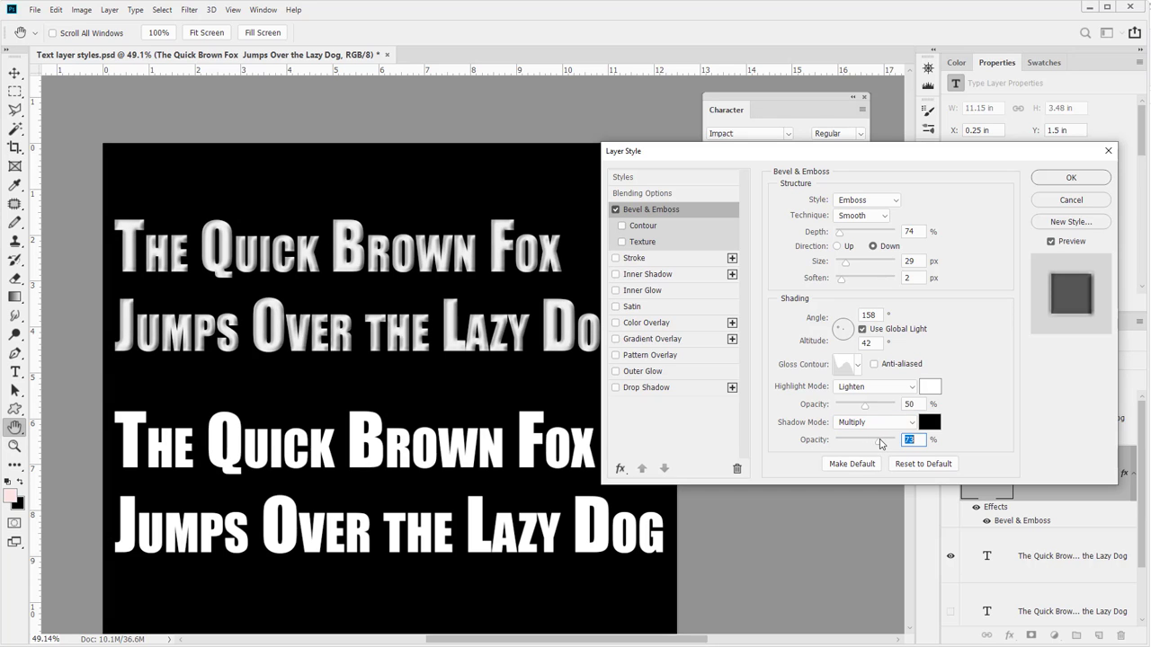
Set the bevel's highlight mode to Screen at 55% opacity and reduce its shadow opacity to 43%.
left_click(868, 388)
left_click(853, 412)
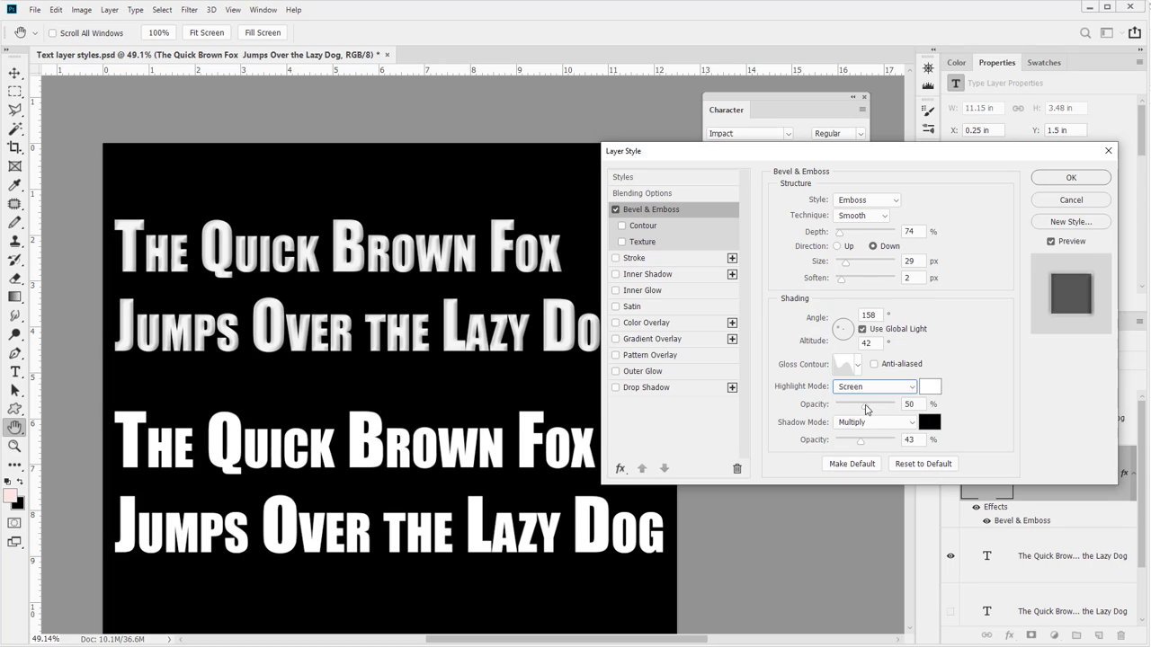
left_click(857, 410)
left_click_drag(856, 410, 868, 411)
Enable the bevel's Contour, try the Sawtooth 1 and Ring - Double profiles, and settle on Rounded Steps.
left_click(622, 226)
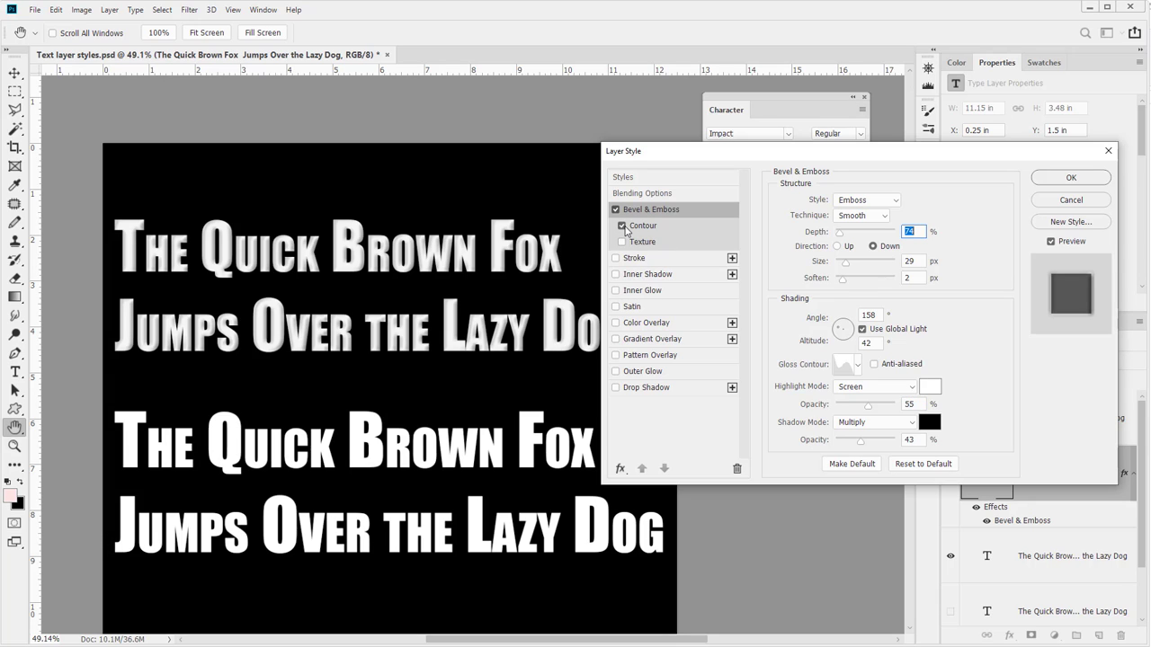
left_click(646, 232)
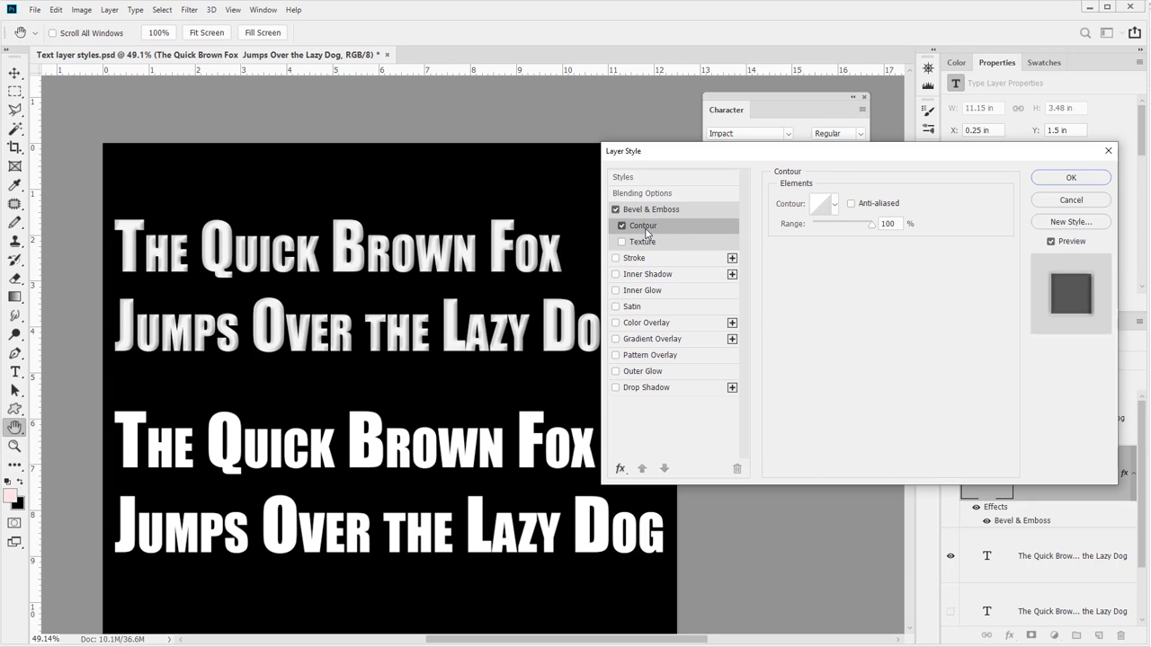
left_click(833, 209)
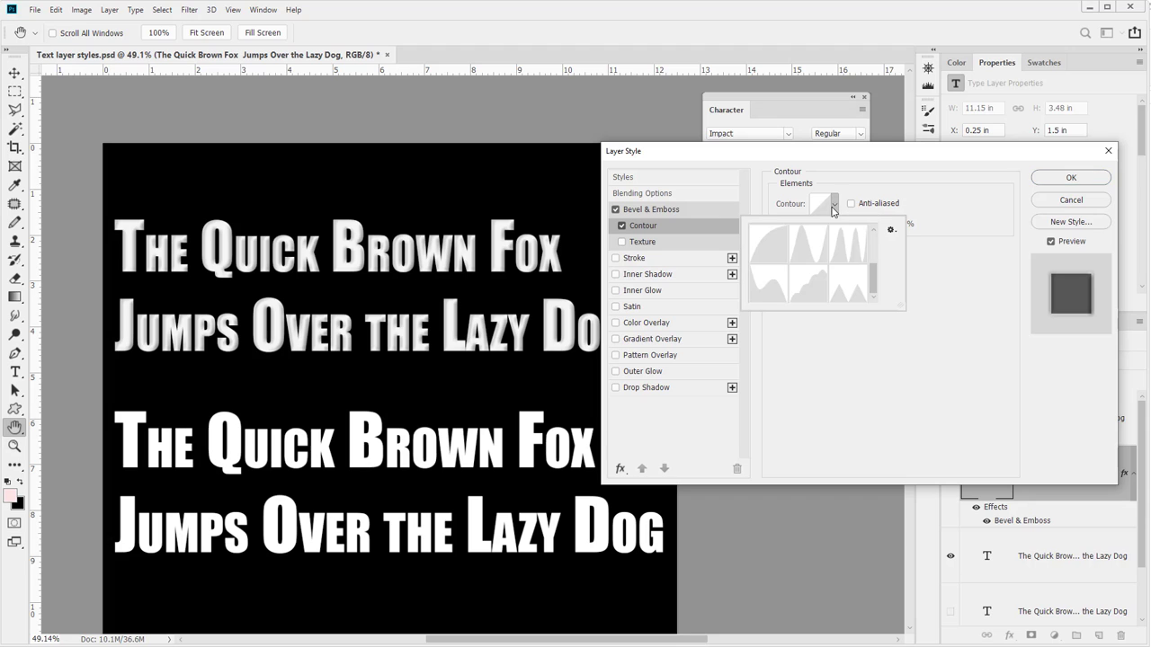
left_click(792, 288)
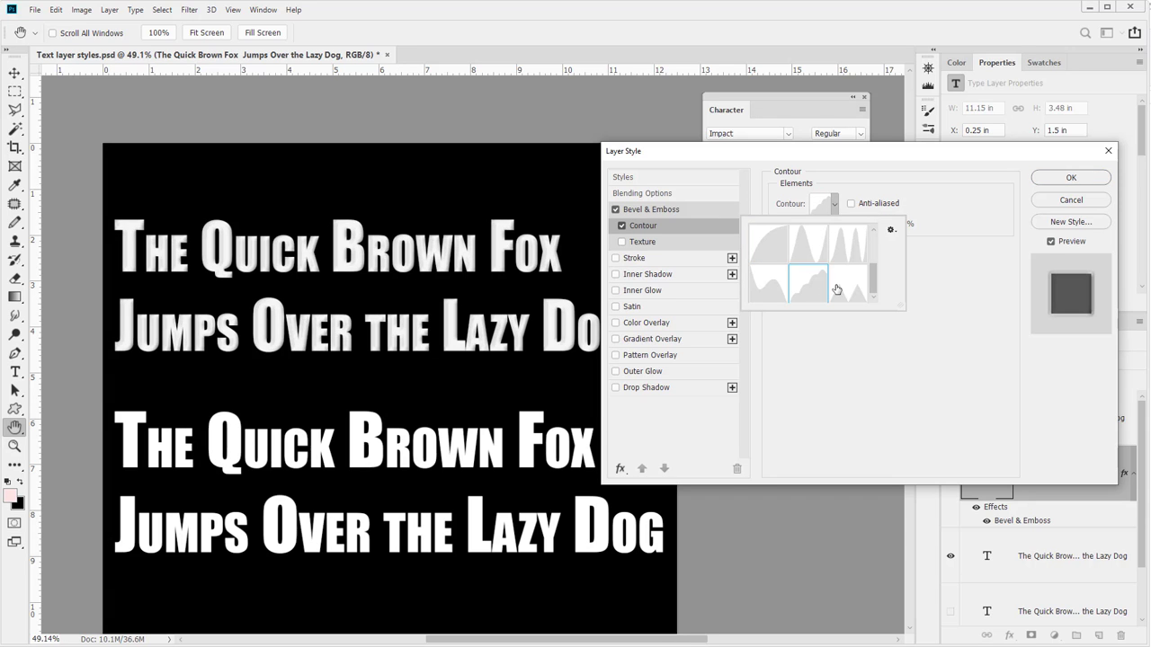
left_click(837, 289)
left_click(845, 255)
left_click(810, 287)
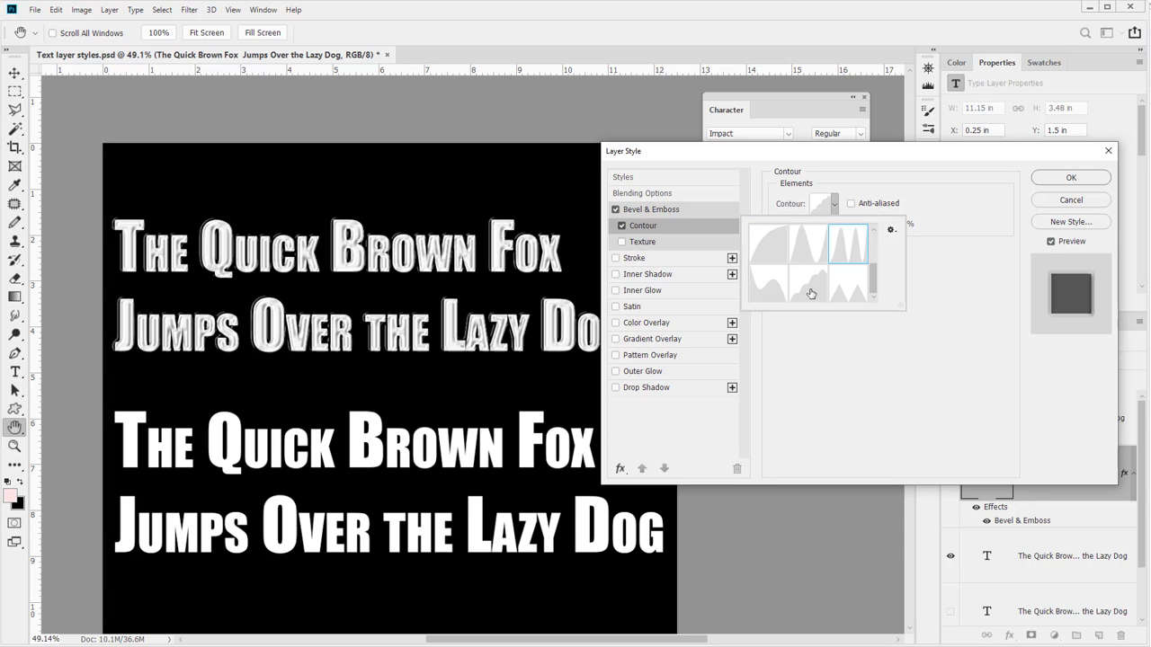
Enable the bevel's Texture, choose a fine light pattern, and set its scale to 303% and depth to +67%.
left_click(622, 242)
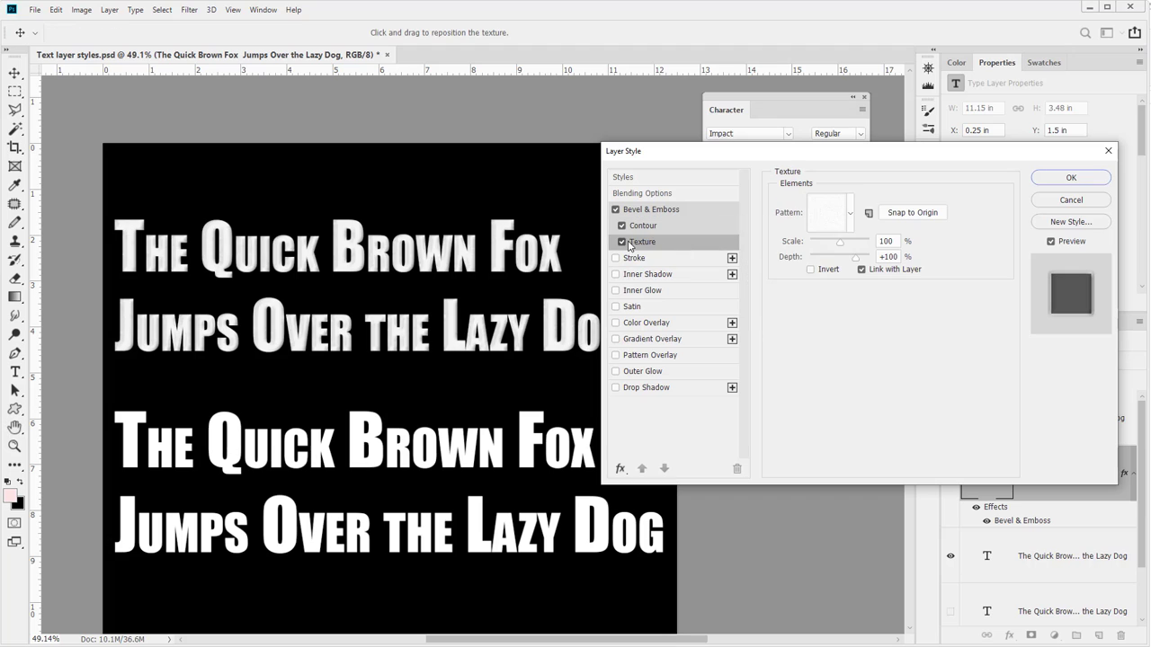
left_click(849, 213)
left_click(810, 272)
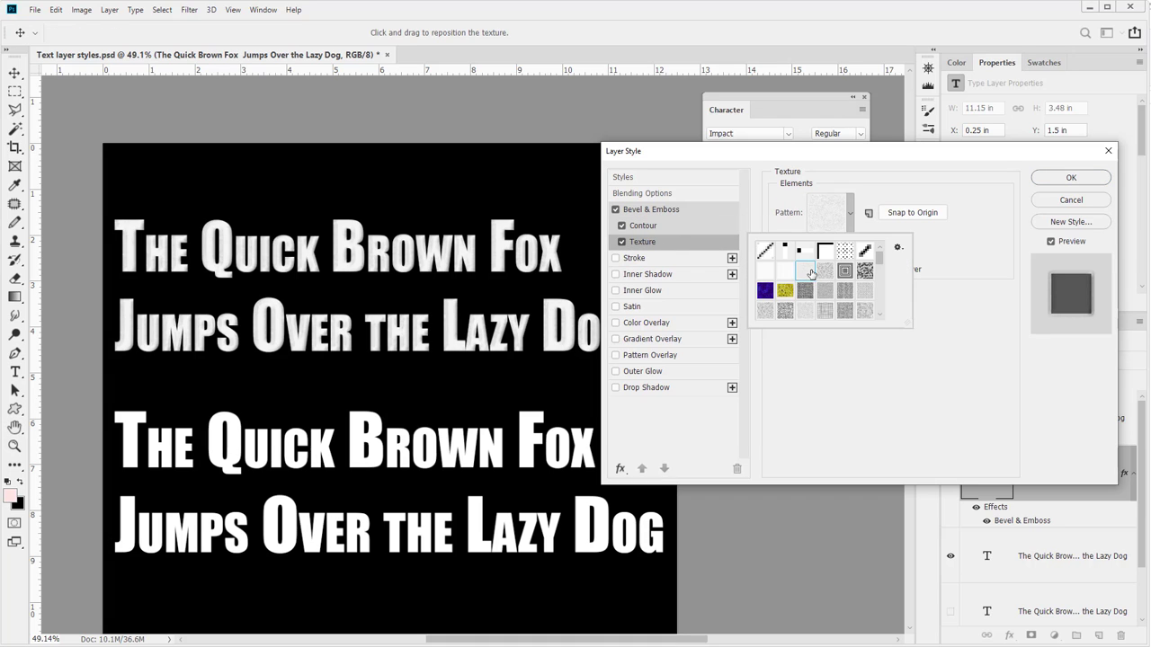
left_click(928, 251)
mouse_move(840, 244)
left_mouse_down()
mouse_move(867, 260)
mouse_move(850, 262)
left_mouse_up()
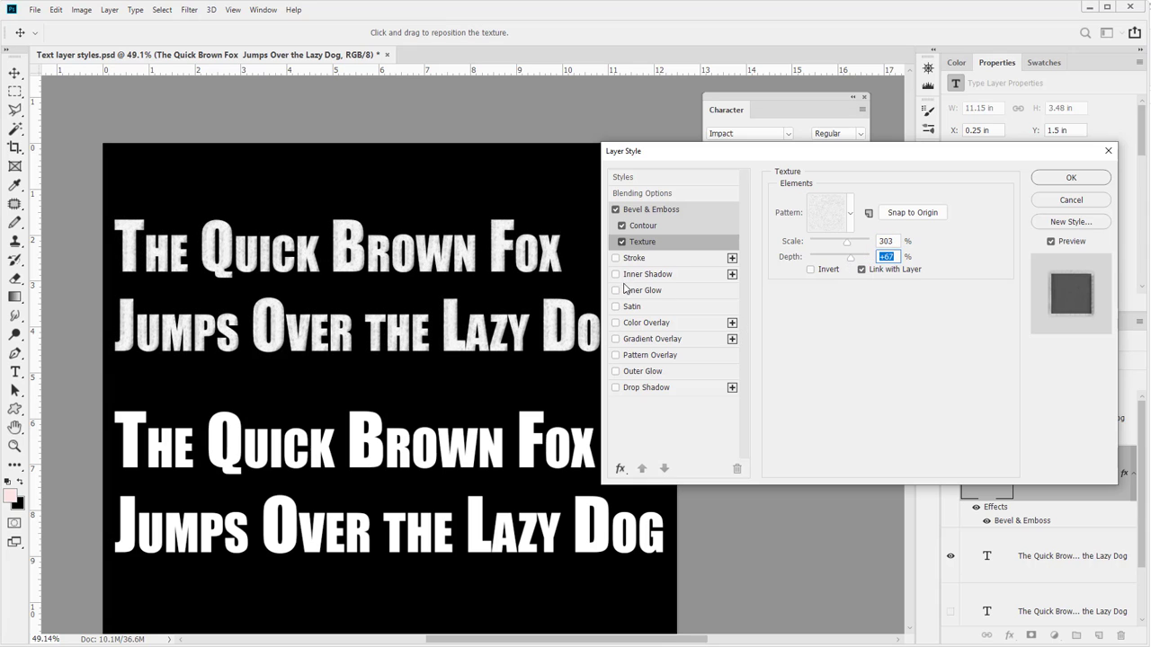
Enable the Stroke effect on the text, trying Inner Shadow as well and switching it back off.
left_click(644, 275)
left_click(615, 258)
left_click(615, 274)
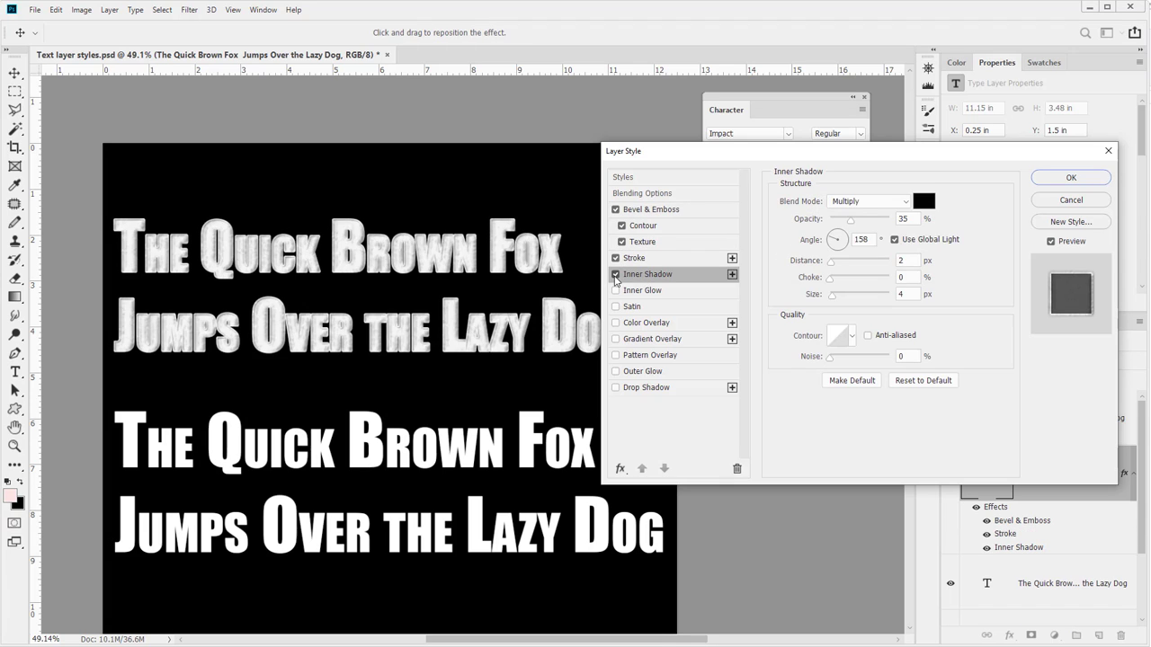
left_click(650, 261)
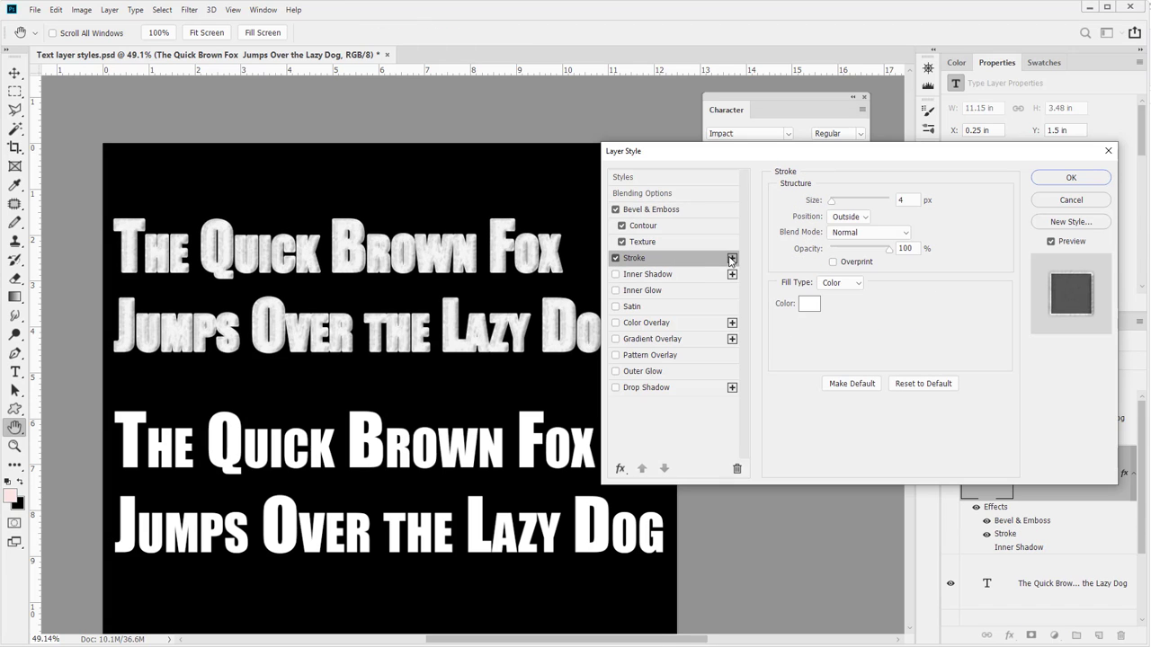
Add a second Stroke instance, select the lower one, and delete it.
left_click(732, 259)
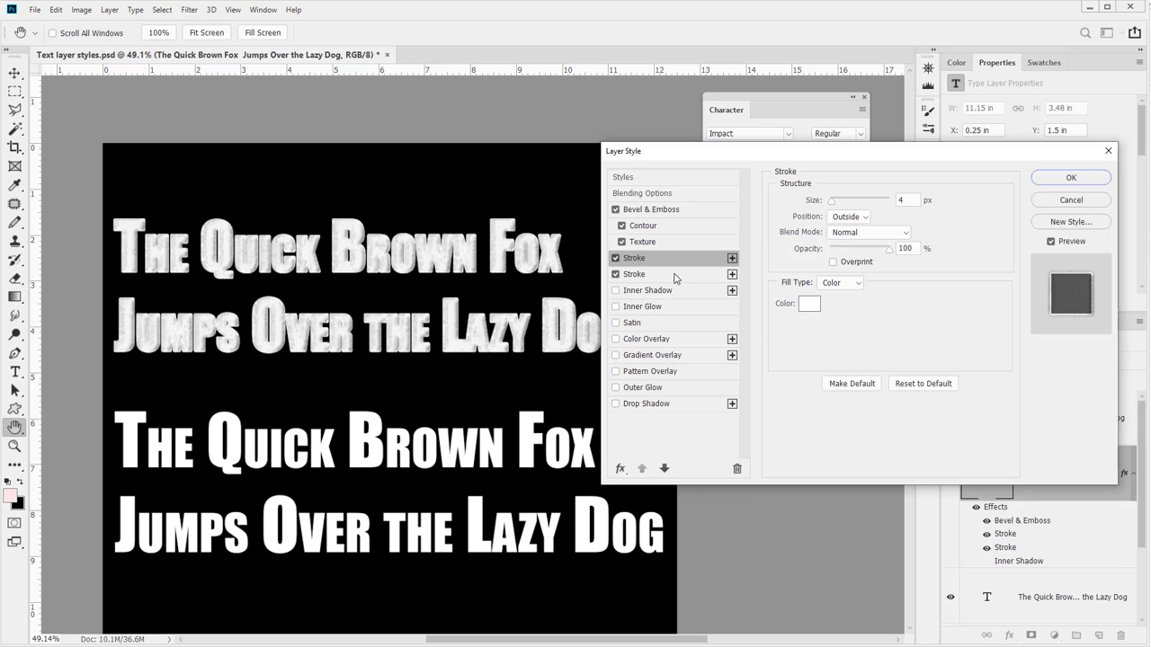
left_click(700, 277)
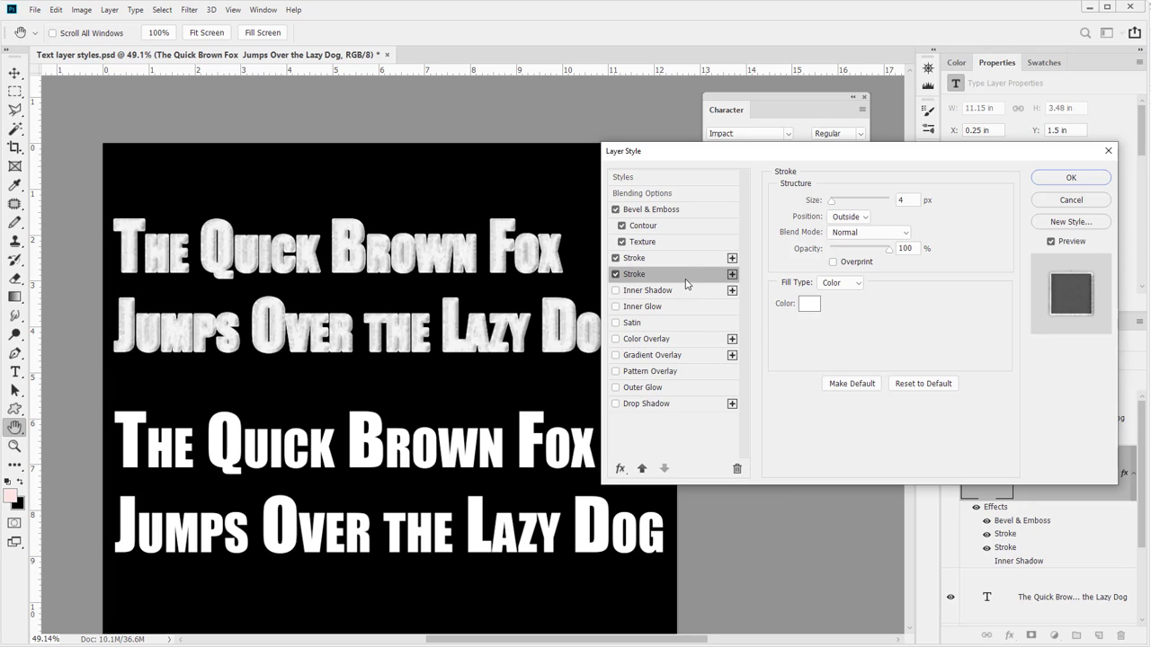
left_click(737, 469)
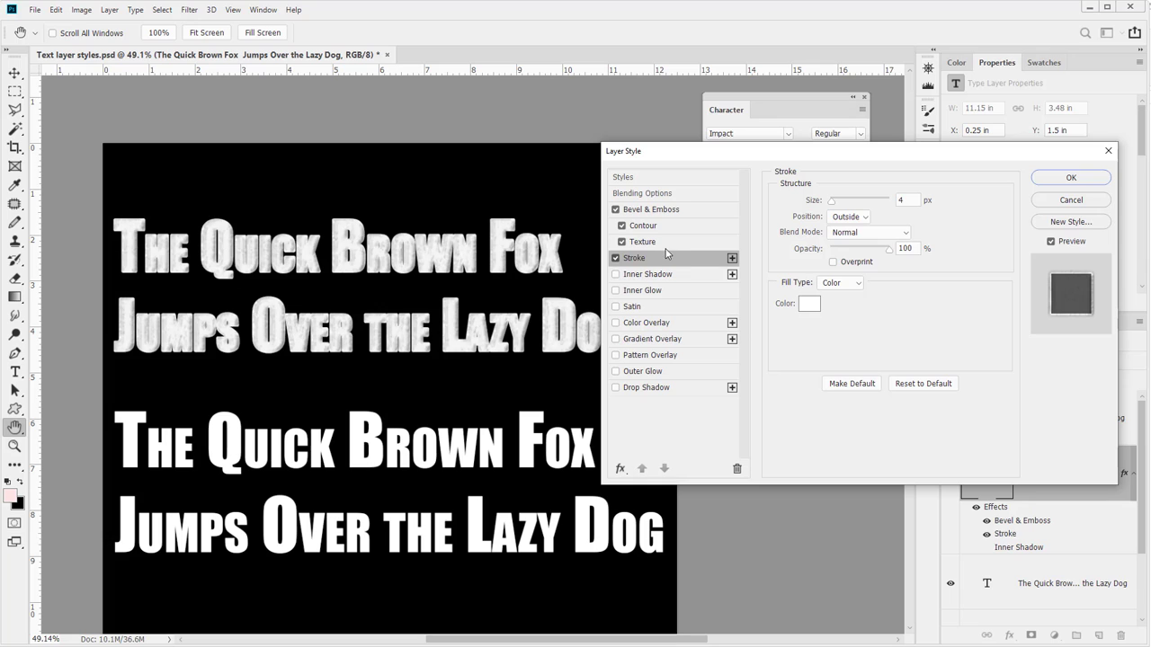
Duplicate the Stroke effect again, try moving it down and up the effect order, and remove the copy.
left_click(732, 258)
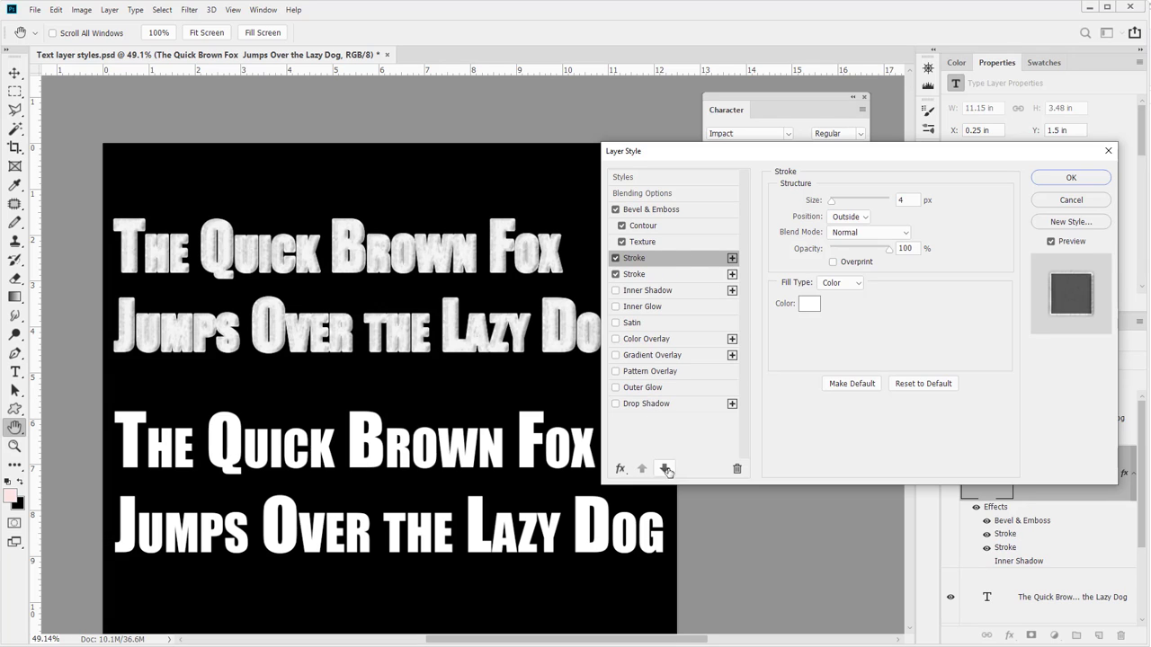
left_click(664, 469)
left_click(642, 469)
left_click(737, 468)
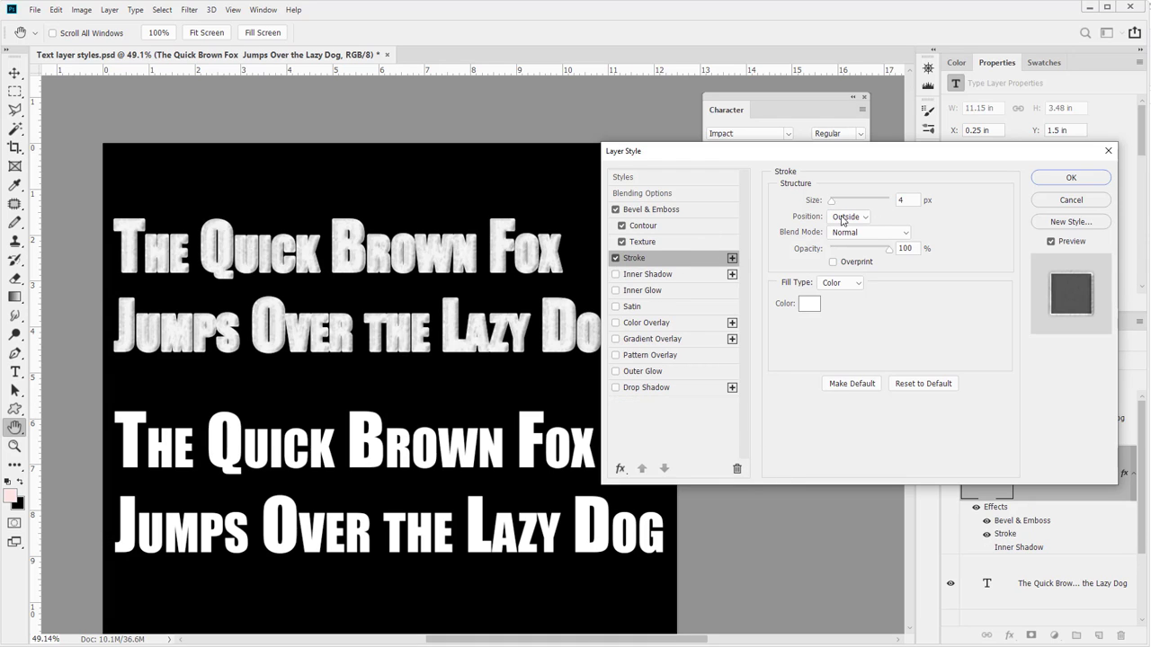
Keep the stroke's position at Outside, color it red (f63c3c), and set its size to 3 px after trying 1 px.
left_click(842, 221)
left_click(844, 218)
left_click_drag(834, 203, 829, 205)
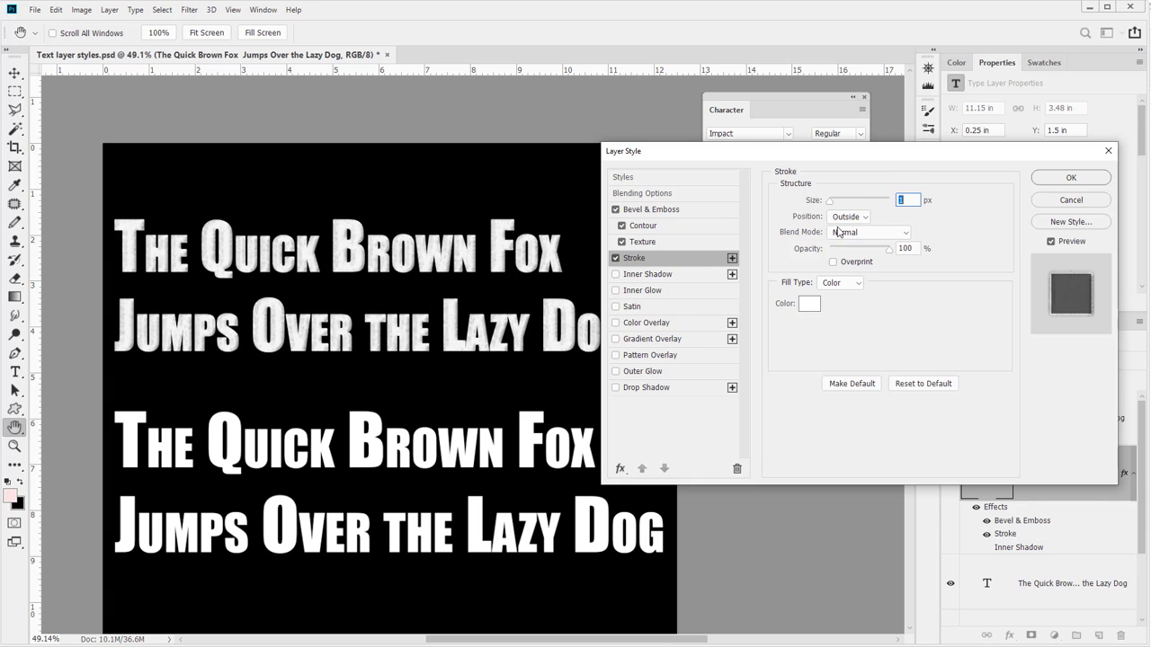
left_click(809, 303)
type("f63c3c")
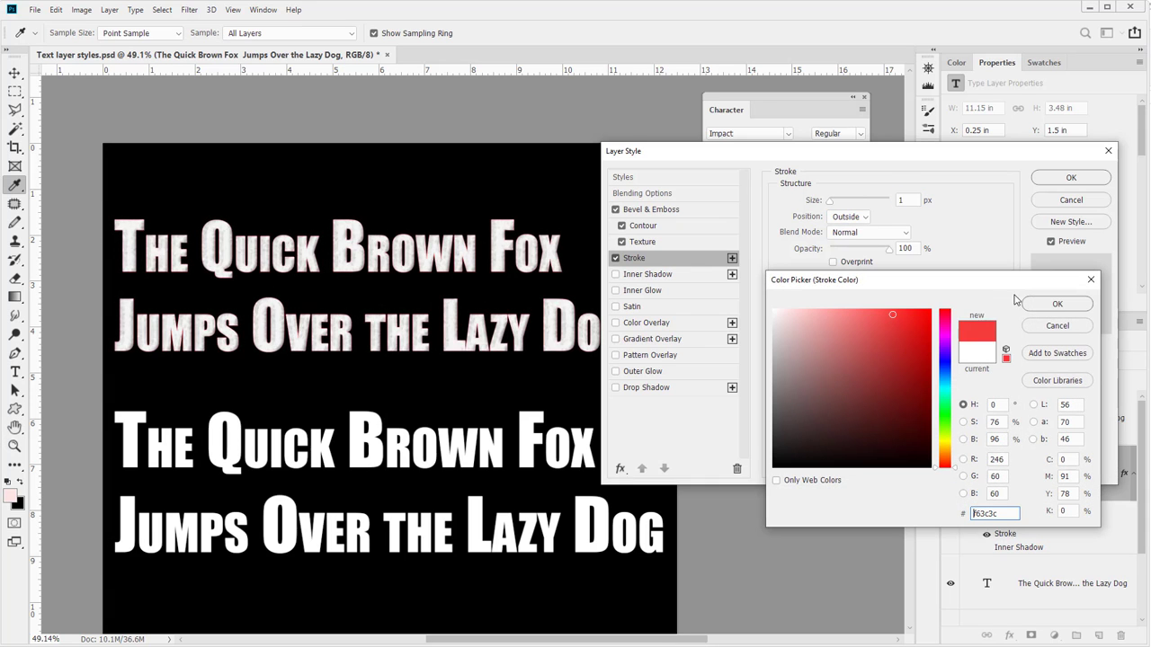
left_click(1045, 305)
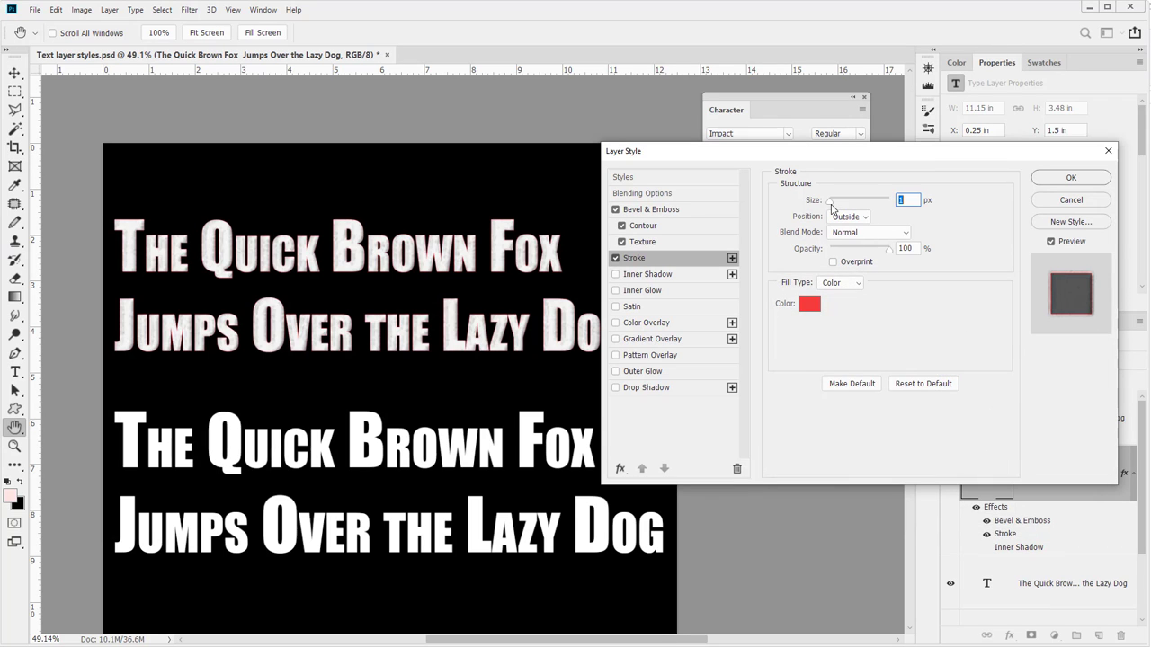
left_click_drag(832, 207, 831, 207)
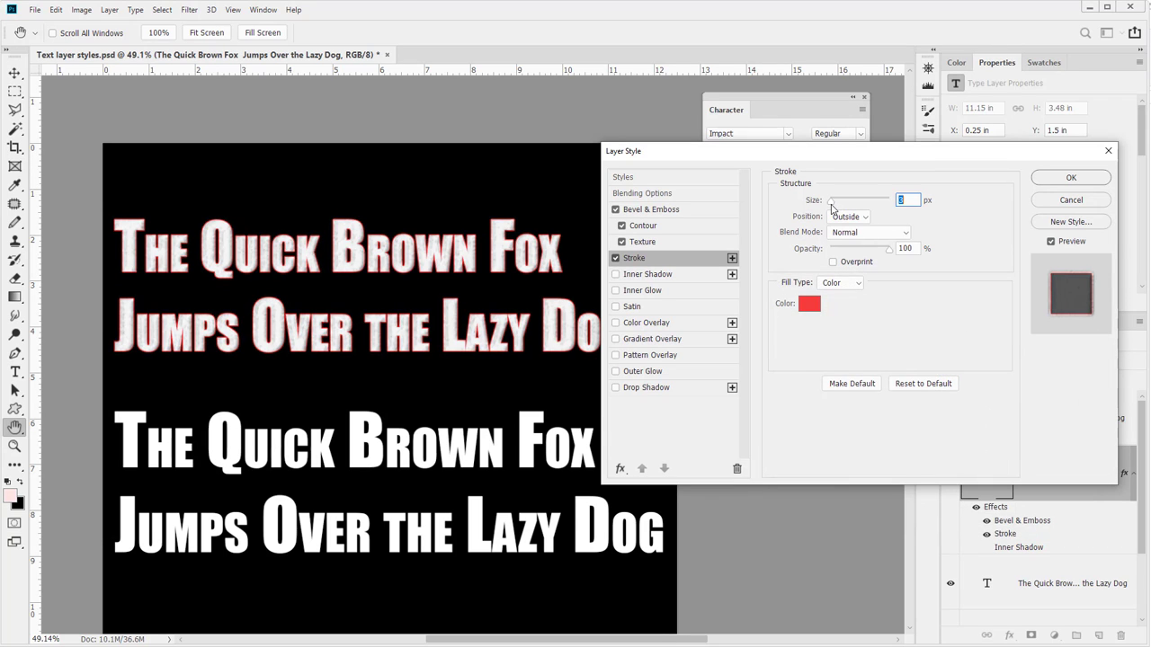
Add a second Stroke, position the lower one Inside the letters, and change its color to light pink.
left_click(732, 258)
left_click(670, 278)
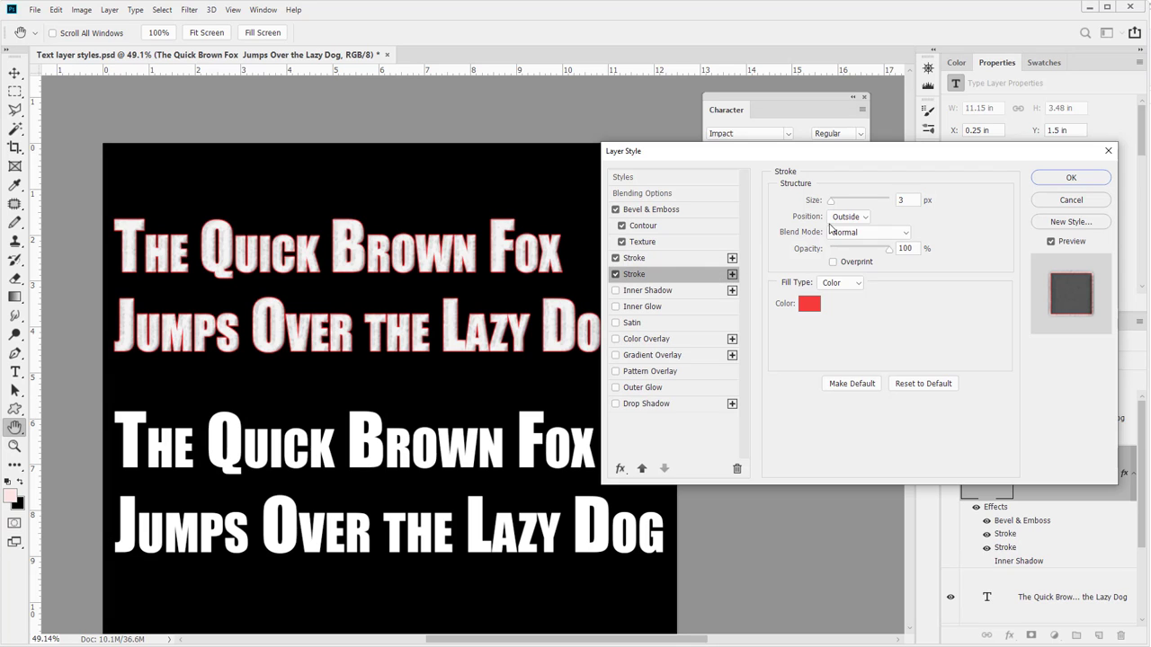
left_click(850, 216)
left_click(845, 235)
left_click(812, 309)
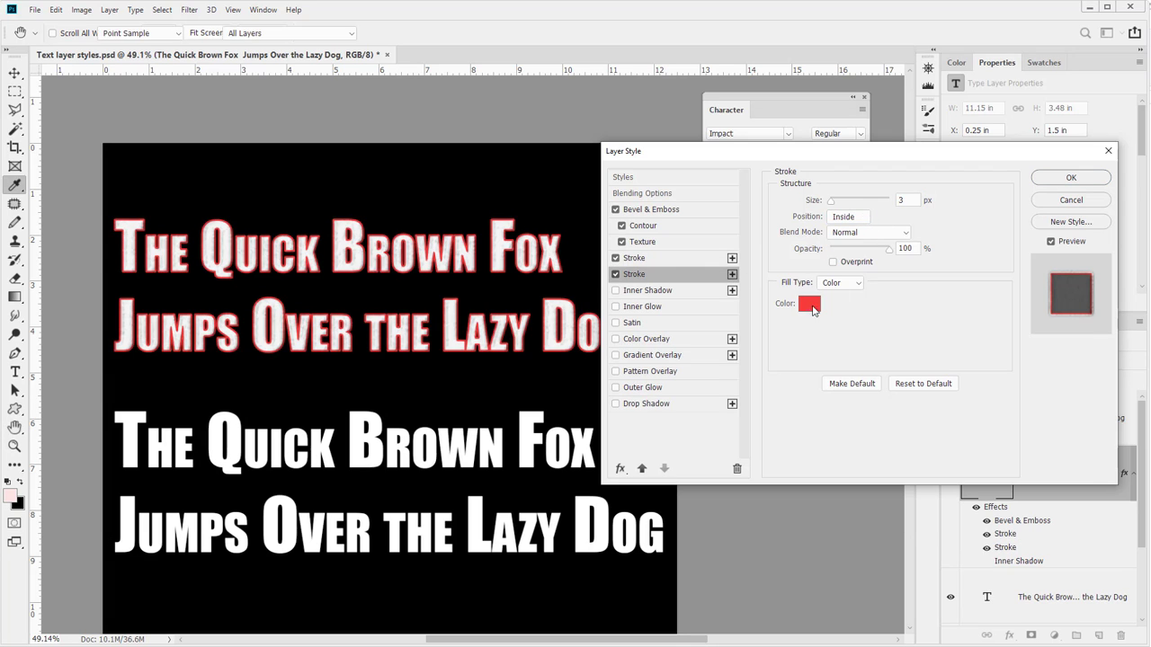
type("fccccc")
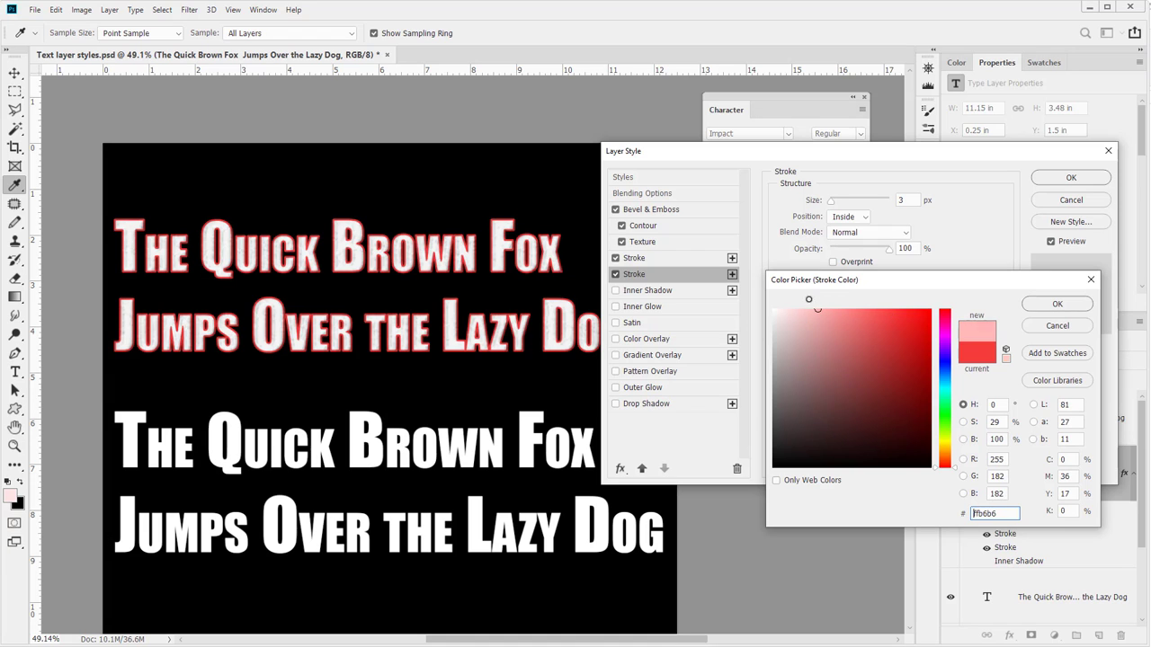
left_click(1058, 304)
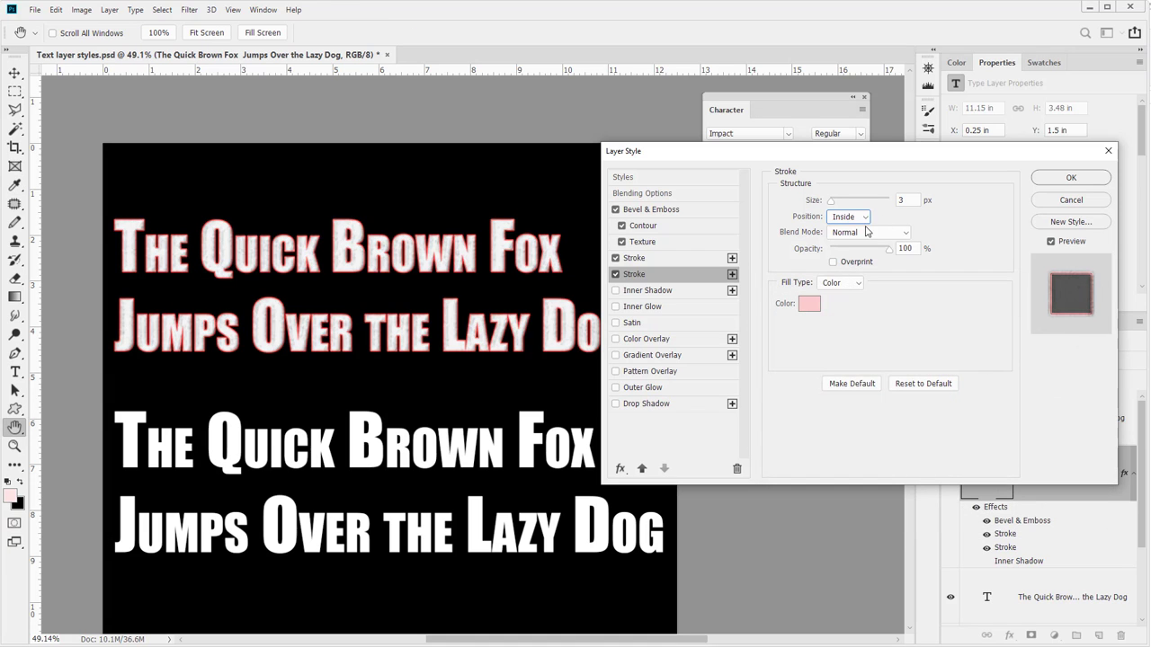
Set the inside stroke's blend mode to Multiply at 54% opacity and turn on Overprint.
left_click(868, 232)
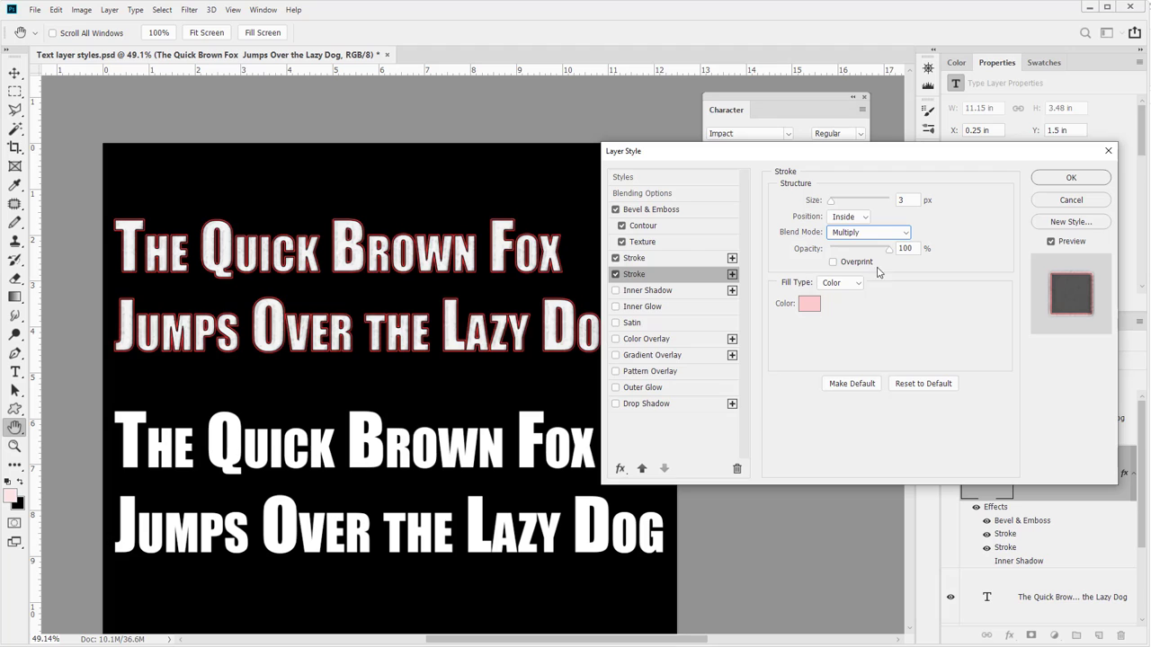
left_click_drag(879, 249, 862, 254)
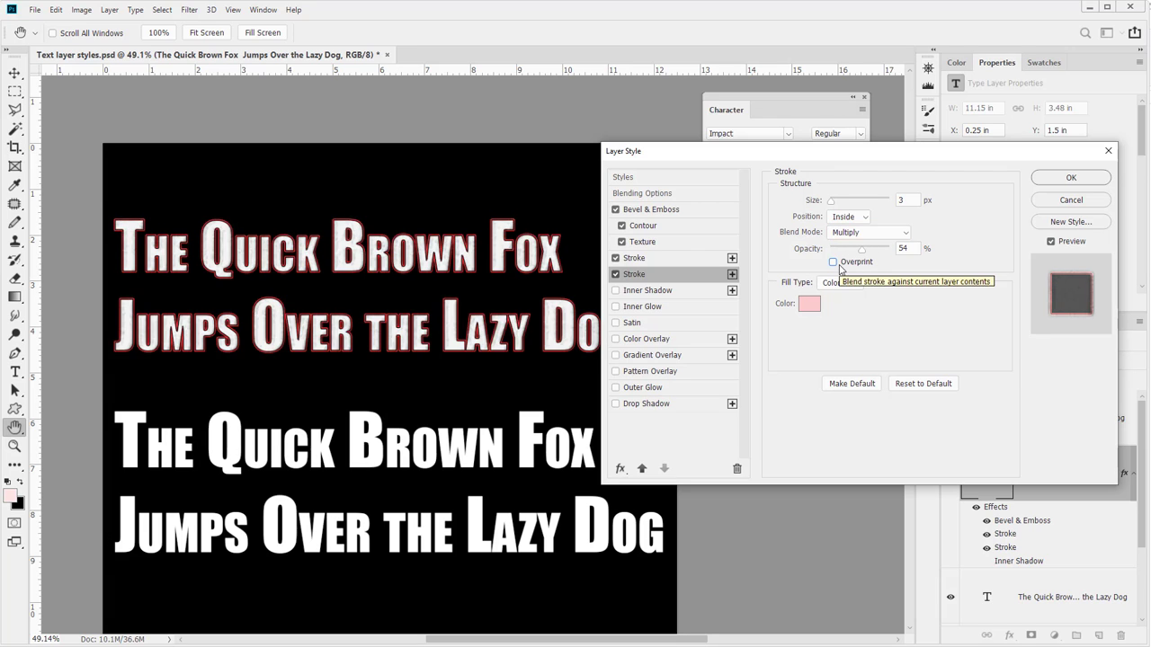
left_click(833, 262)
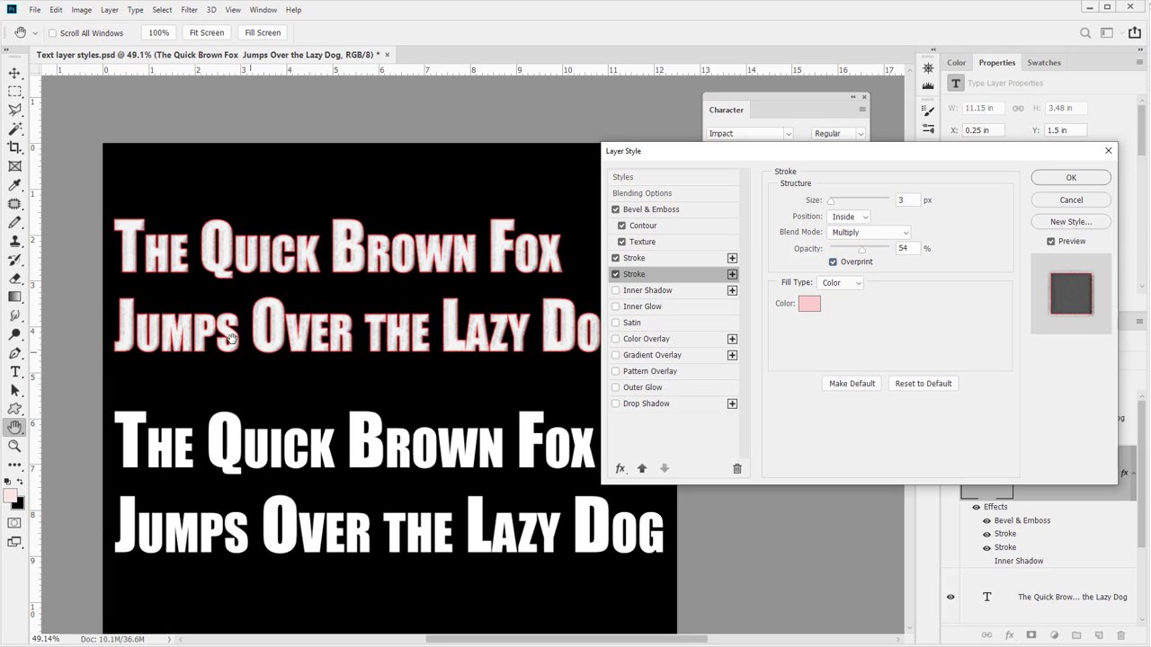
Change the inside stroke's fill type to Gradient with an angle of 149° and a scale of 99%.
left_click(839, 285)
left_click(834, 306)
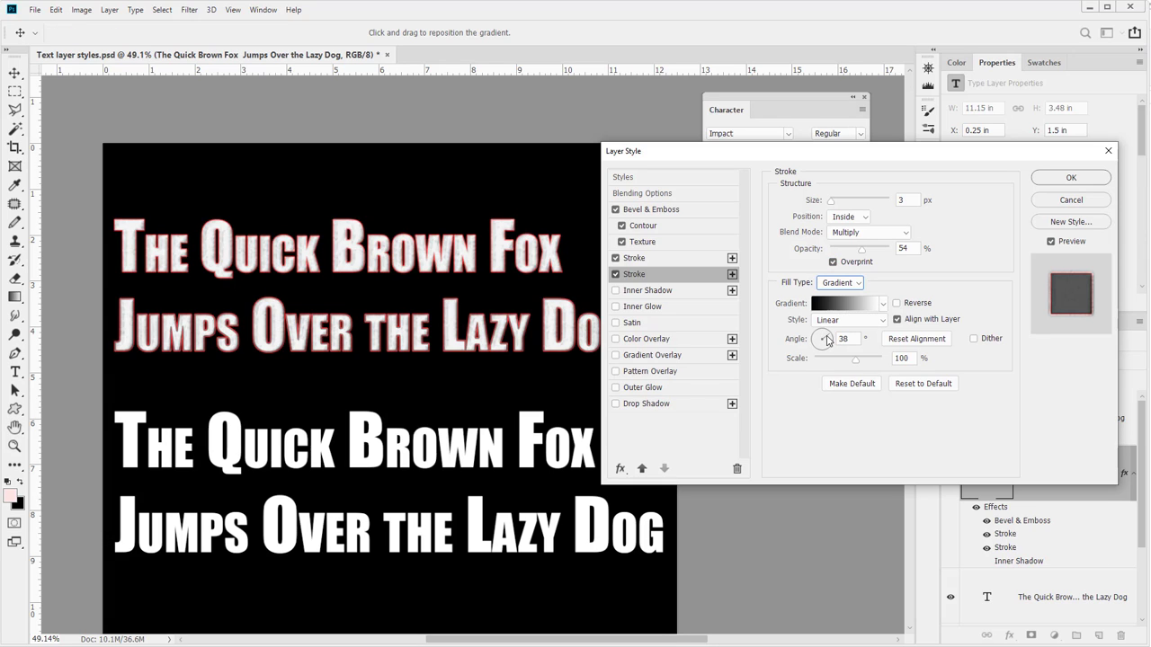
mouse_move(826, 339)
left_mouse_down()
mouse_move(838, 329)
mouse_move(861, 365)
mouse_move(841, 365)
mouse_move(814, 335)
mouse_move(855, 362)
left_mouse_up()
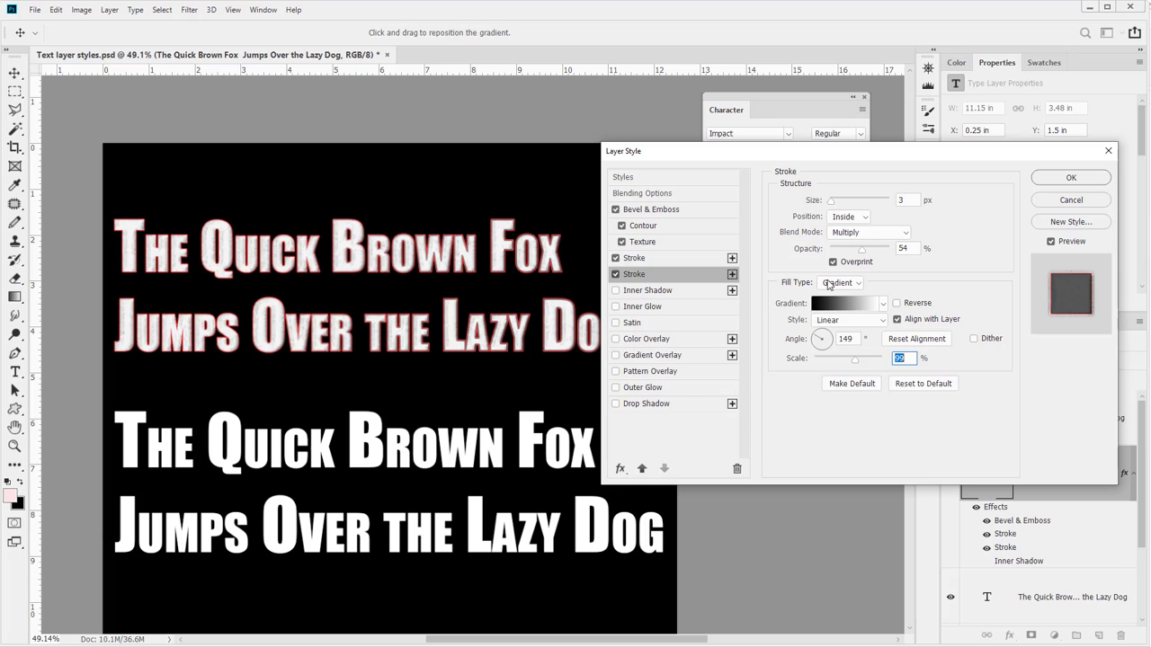
Enable the Inner Shadow effect and set its angle to 63° and opacity to 50%.
left_click(644, 294)
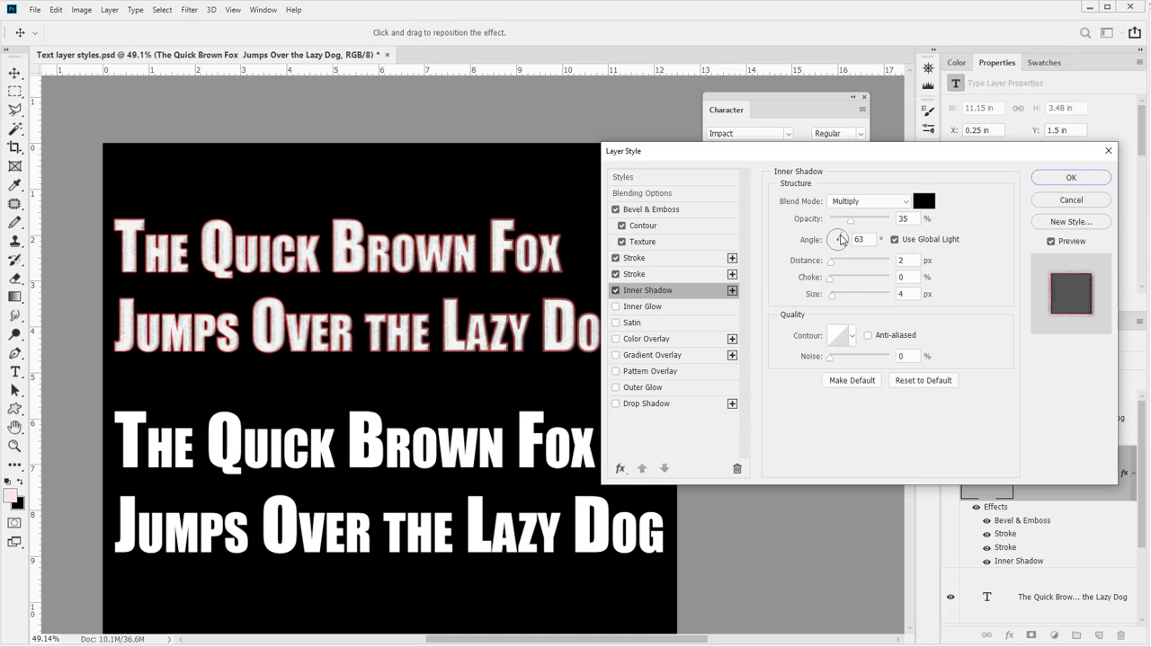
left_click_drag(849, 219, 859, 221)
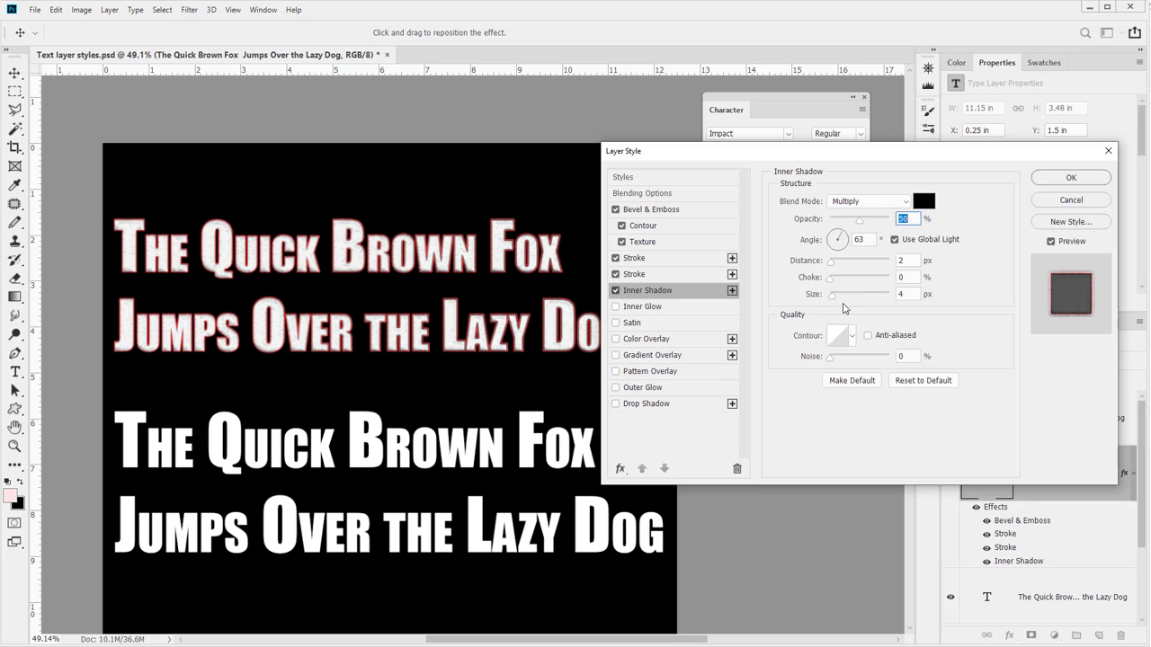
Shape a custom Inner Shadow contour curve, making the points at 78%/75% and 24%/36% input/output corners.
left_click(839, 335)
left_click_drag(577, 228, 609, 201)
left_click(576, 348)
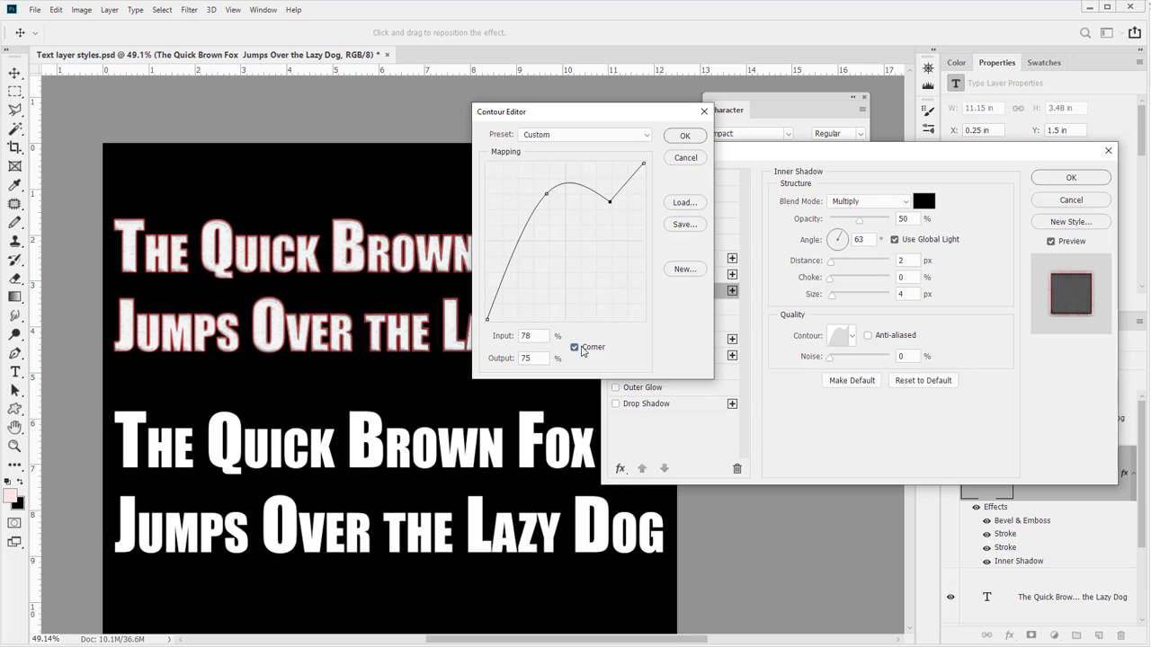
left_click_drag(511, 237, 524, 262)
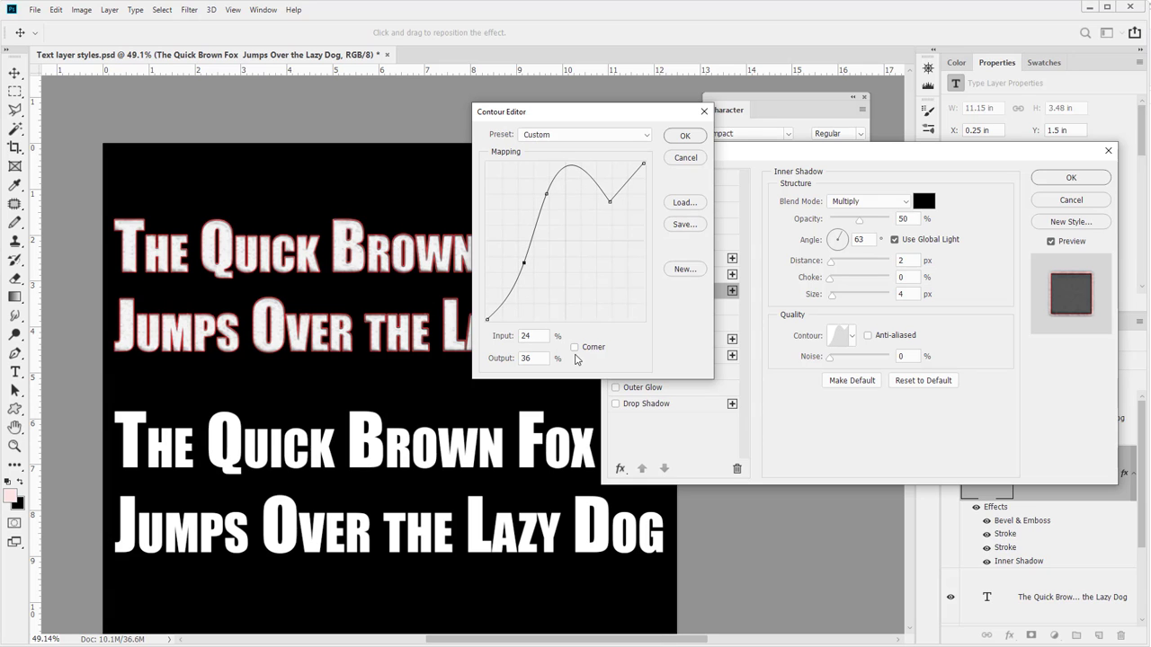
left_click(575, 348)
left_click(683, 136)
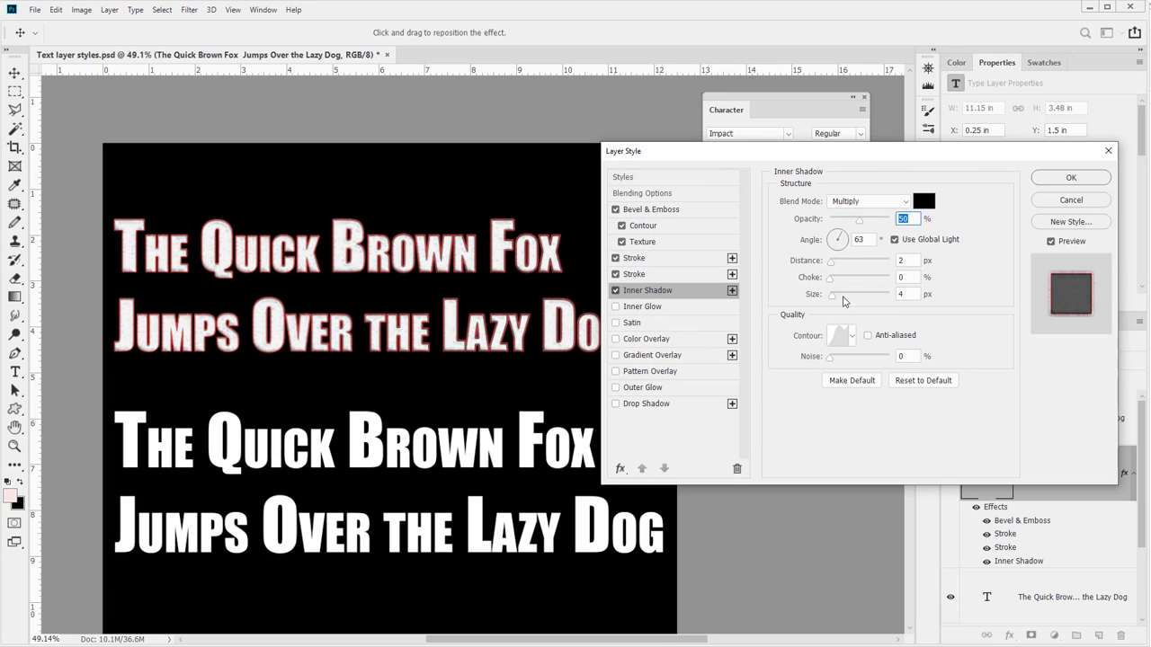
Set the Inner Shadow's distance to 8 px and its choke to 100%.
left_click(833, 263)
left_click_drag(834, 267, 774, 283)
left_click_drag(844, 283, 915, 280)
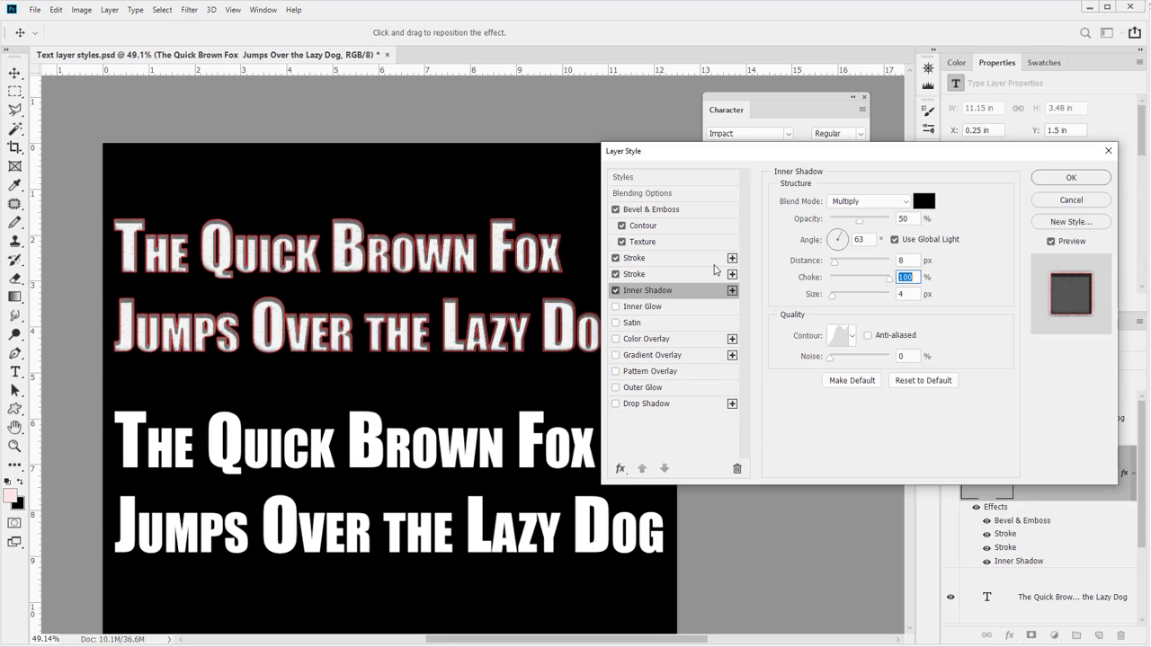
Set the Inner Shadow's distance to 7 px, its choke to 85% and its size to 6 px.
left_click_drag(838, 281, 781, 283)
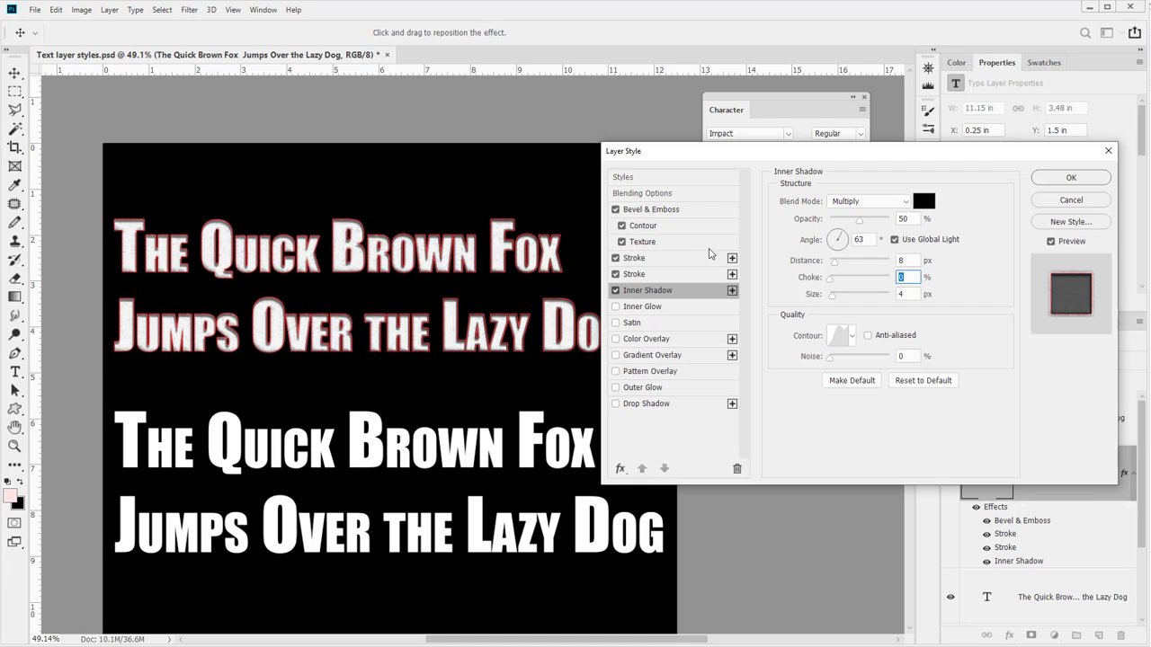
left_click_drag(832, 260, 881, 278)
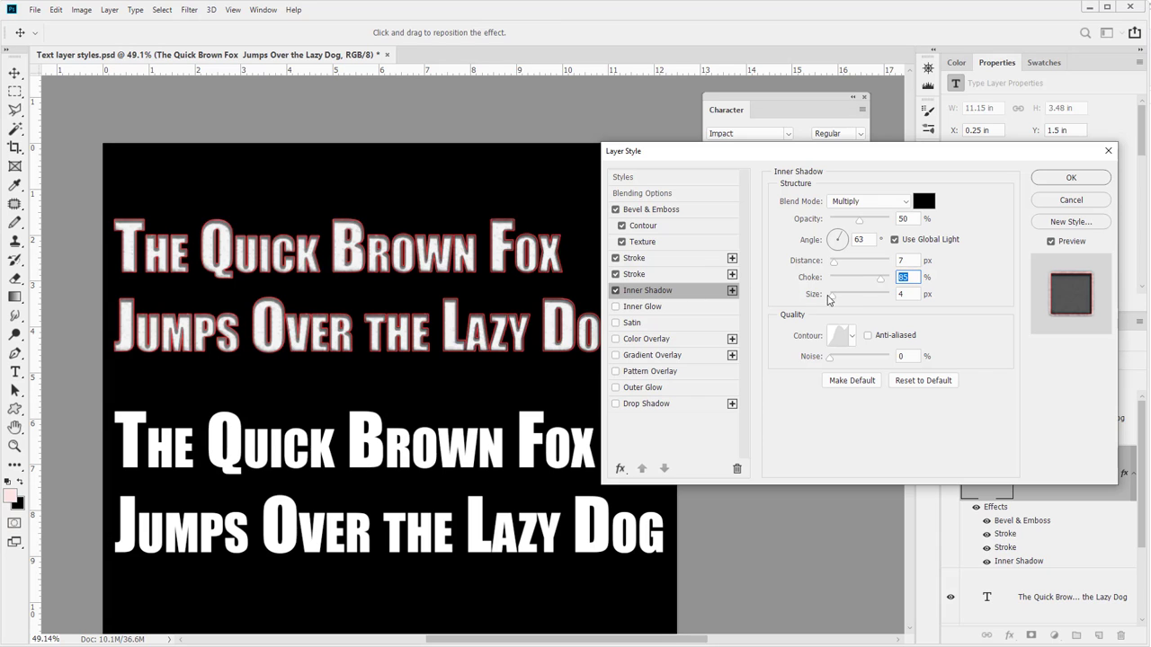
left_click_drag(827, 300, 835, 298)
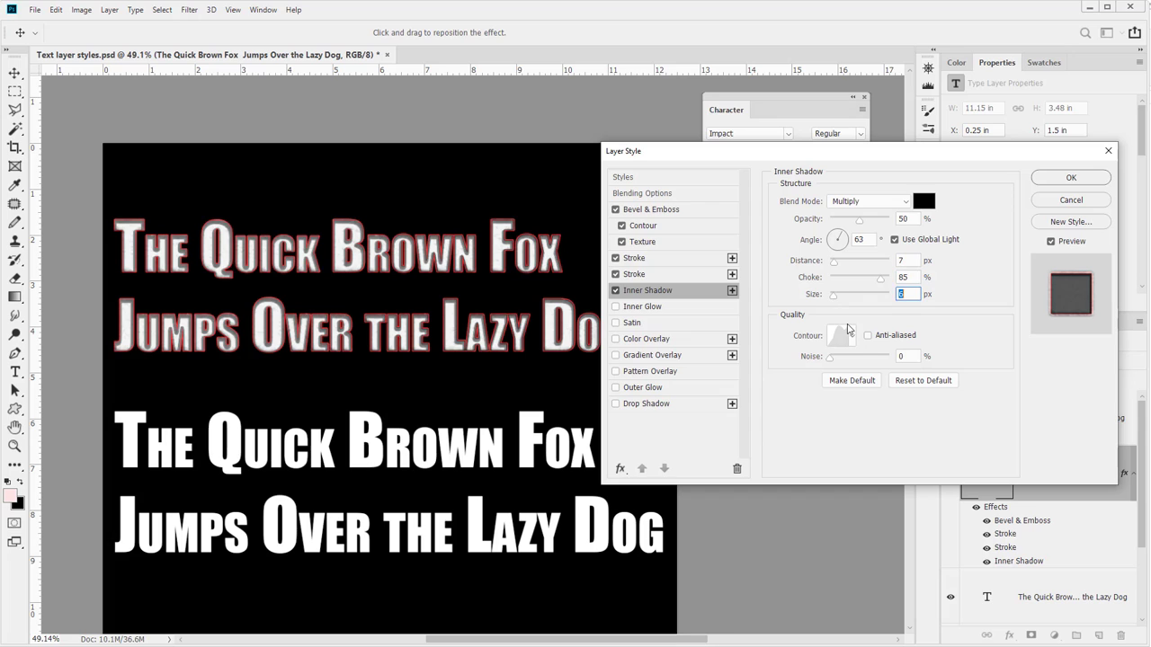
mouse_move(834, 364)
left_mouse_down()
mouse_move(925, 367)
mouse_move(828, 369)
left_mouse_up()
Enable the Inner Glow effect at 44% opacity and give it the Foreground to Transparent gradient.
left_click(634, 310)
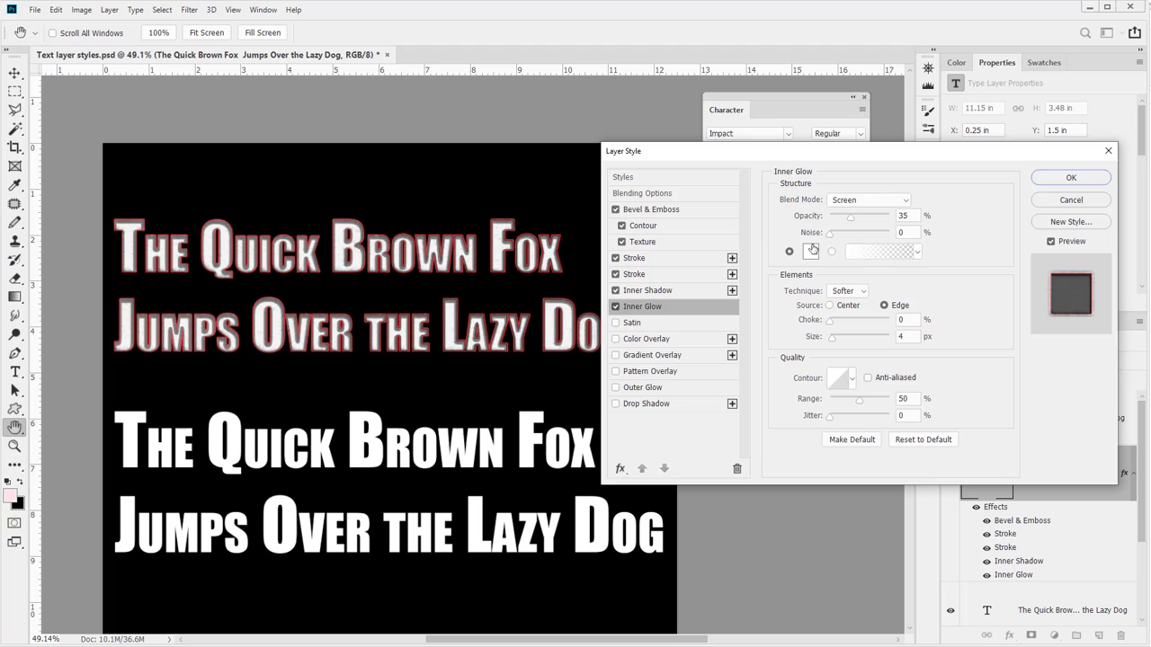
left_click(847, 203)
left_click(848, 203)
mouse_move(856, 223)
left_mouse_down()
mouse_move(873, 219)
mouse_move(856, 223)
left_mouse_up()
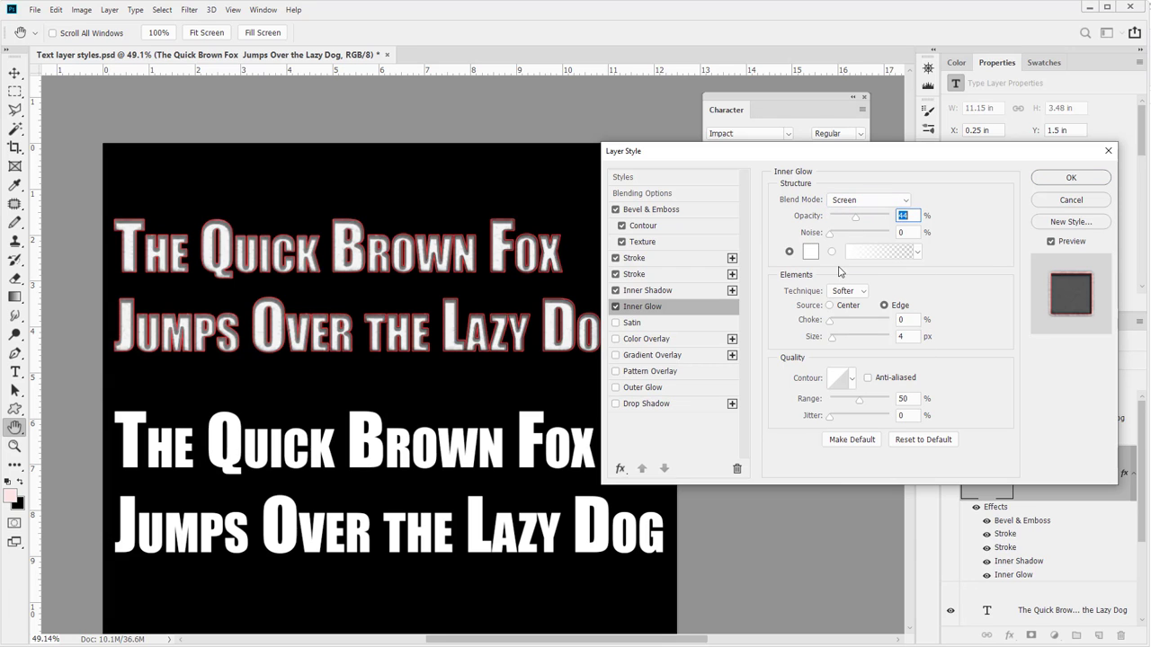
left_click(917, 252)
left_click(488, 137)
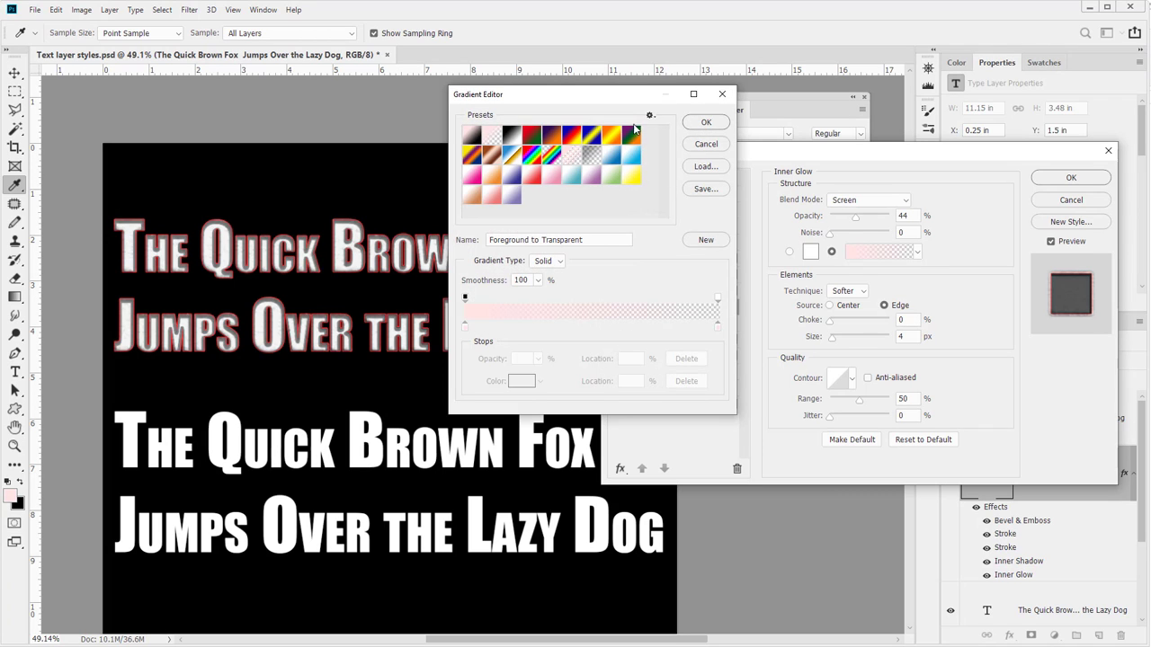
left_click(716, 127)
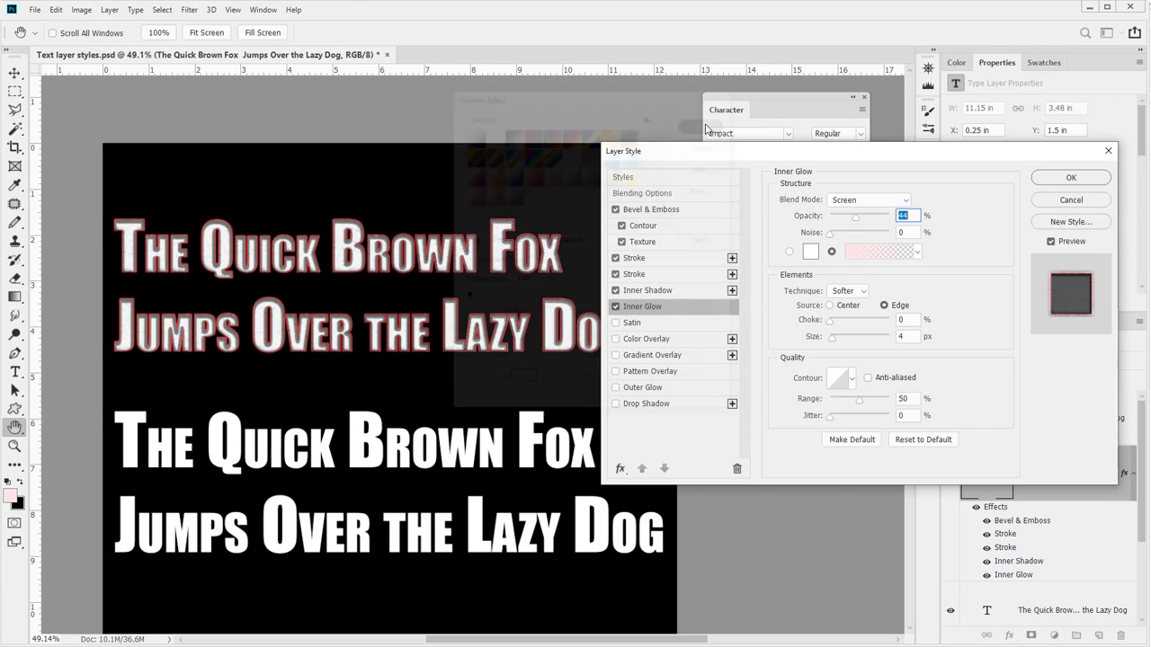
Set the Inner Glow's choke to 26%, size to 49 px and jitter to 21%, with a single-peak contour preset.
left_click(847, 292)
left_click(842, 305)
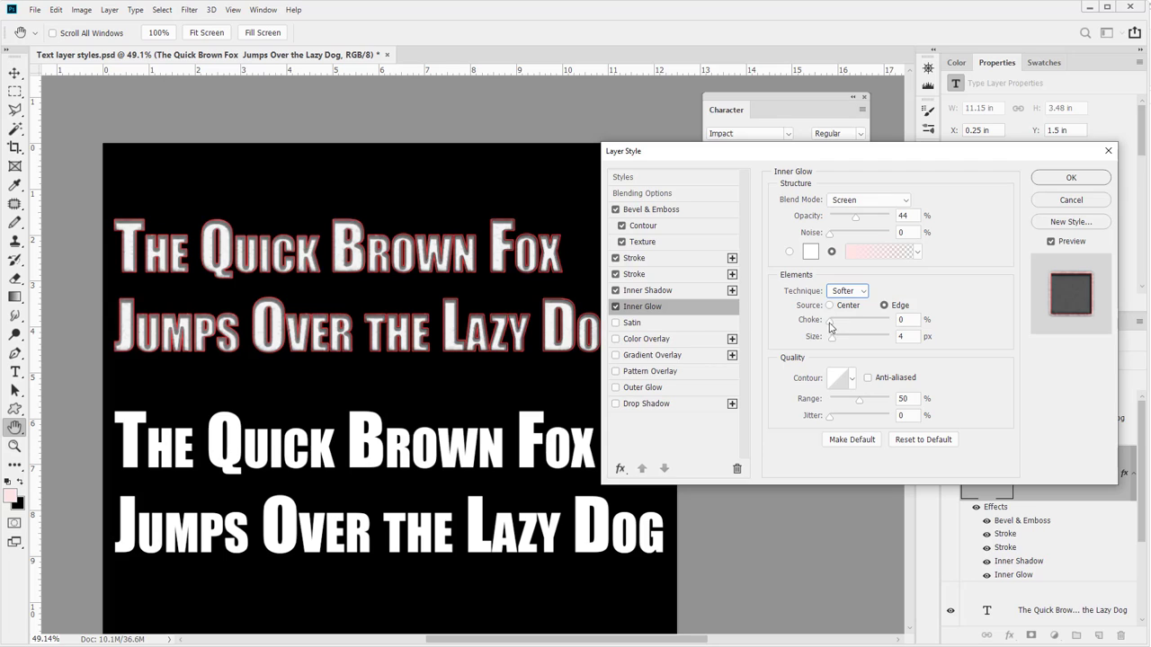
mouse_move(830, 326)
left_mouse_down()
mouse_move(858, 343)
mouse_move(844, 341)
left_mouse_up()
left_click(852, 379)
left_click(820, 422)
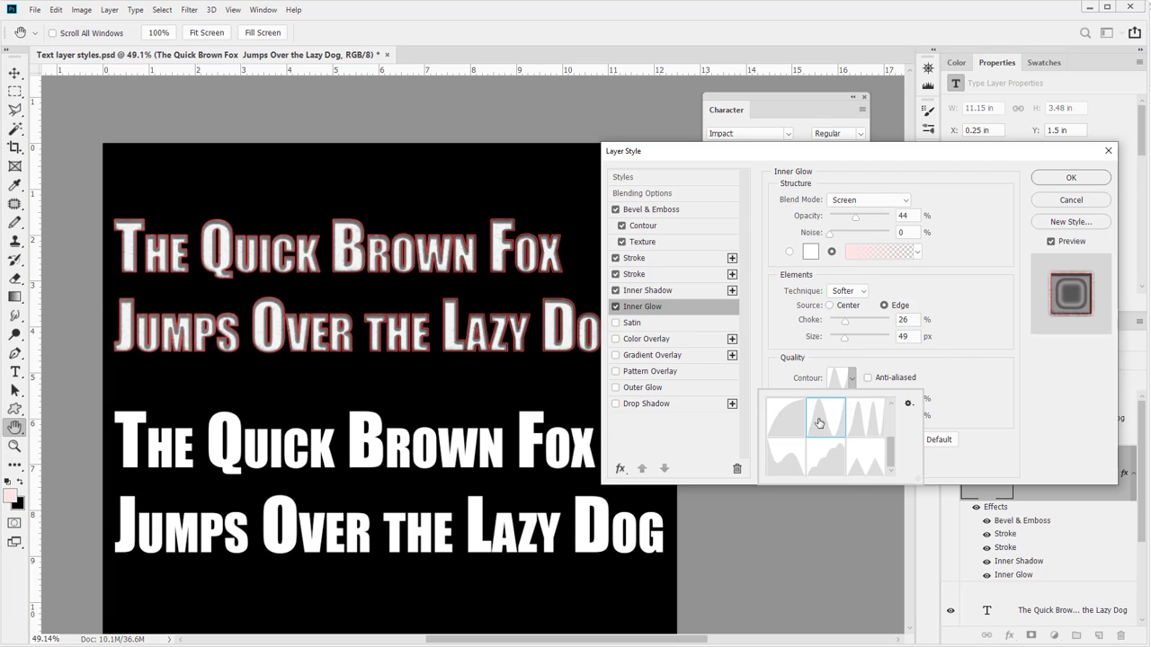
left_click(971, 364)
left_click_drag(834, 418, 850, 418)
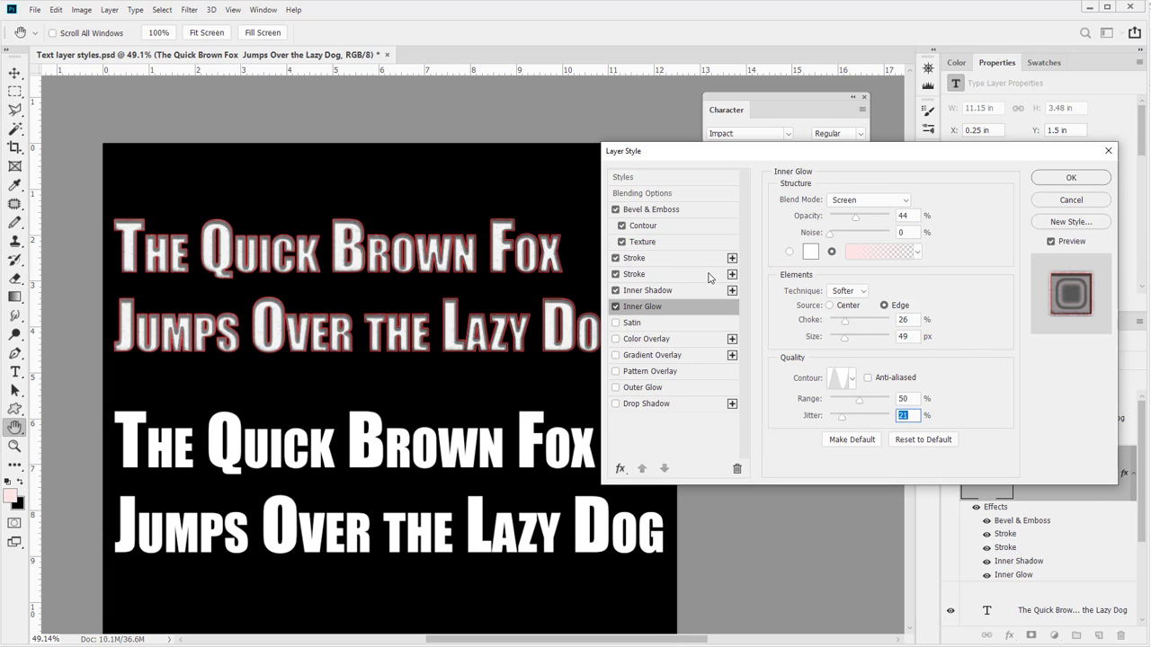
Try the Multiply blend mode on the Inner Glow and return it to Screen.
left_click(848, 200)
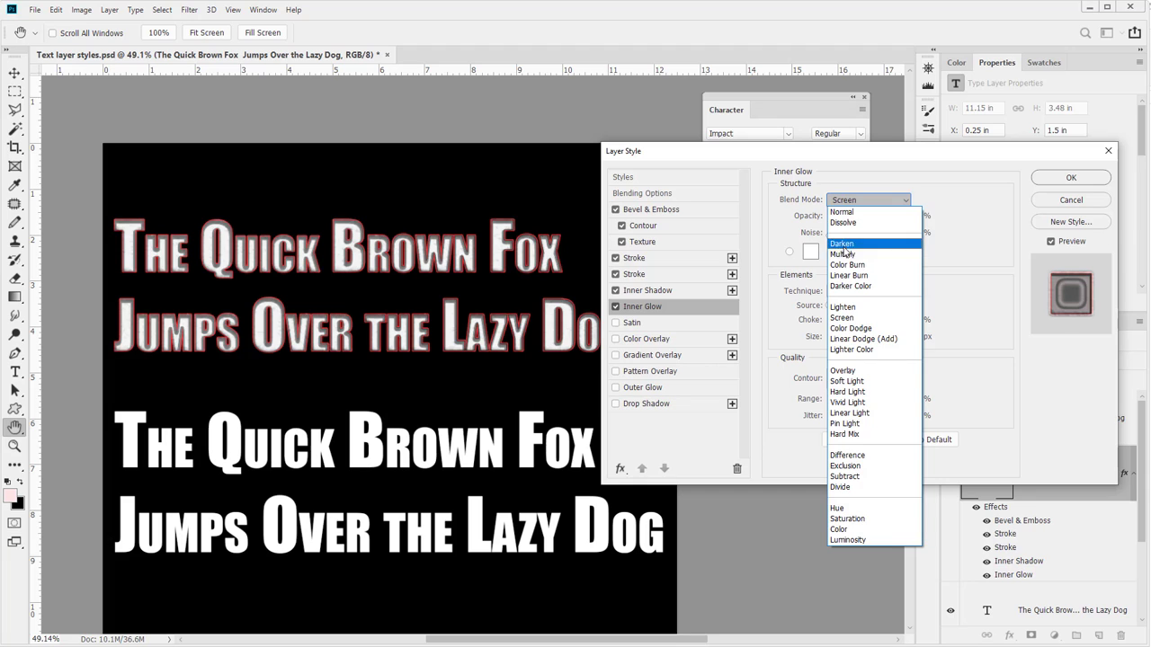
left_click(843, 254)
left_click(849, 201)
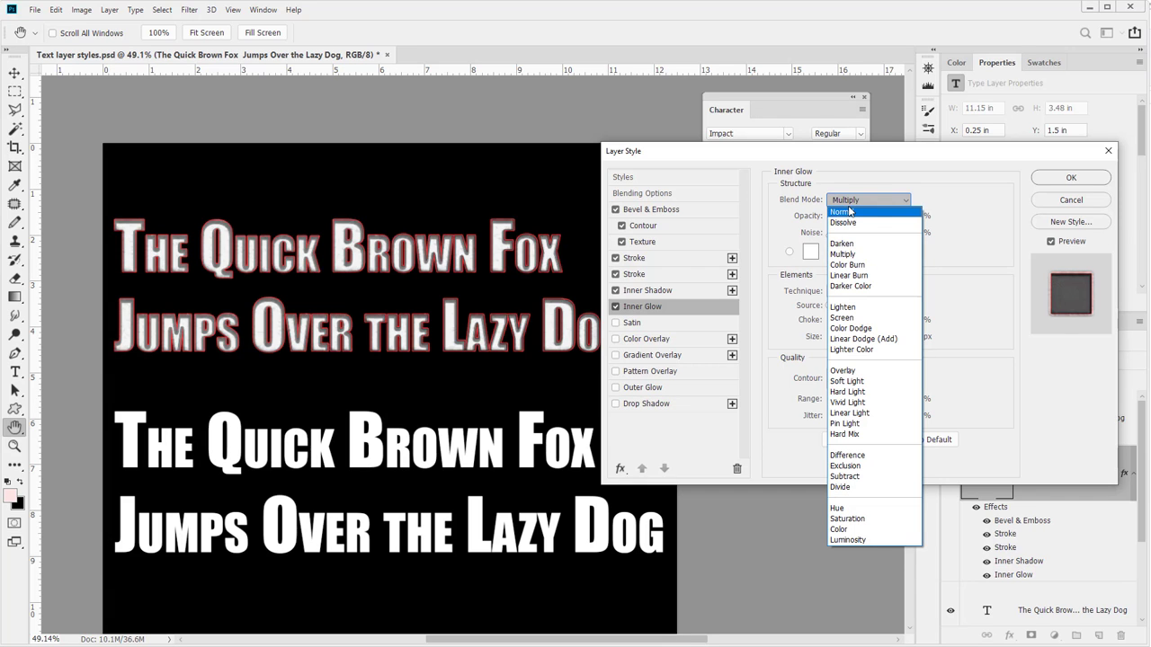
left_click(849, 201)
left_click(850, 202)
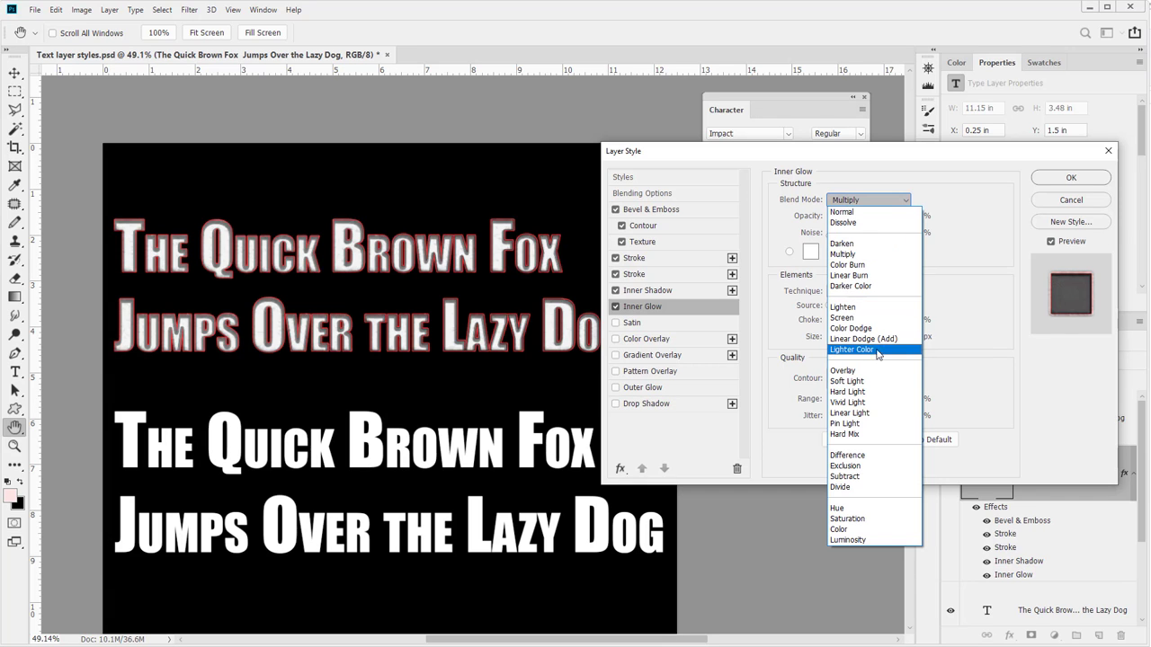
left_click(845, 318)
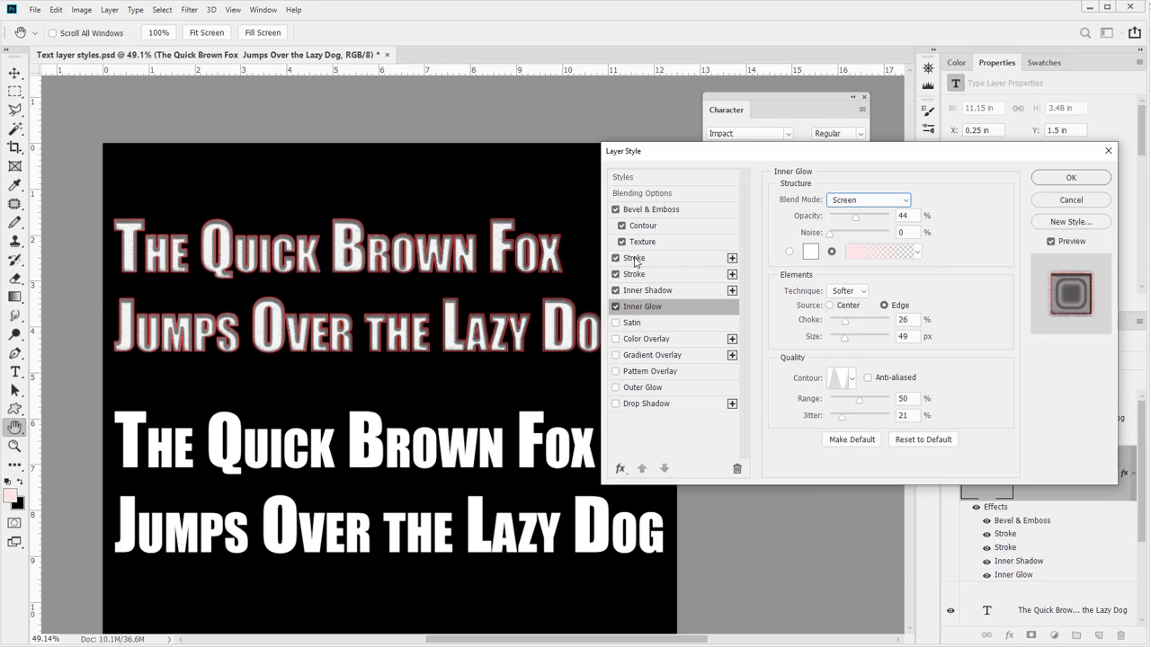
Enable the Satin effect with a 74 px distance, a 76 px size and the wavy descending-slope contour preset.
left_click(638, 324)
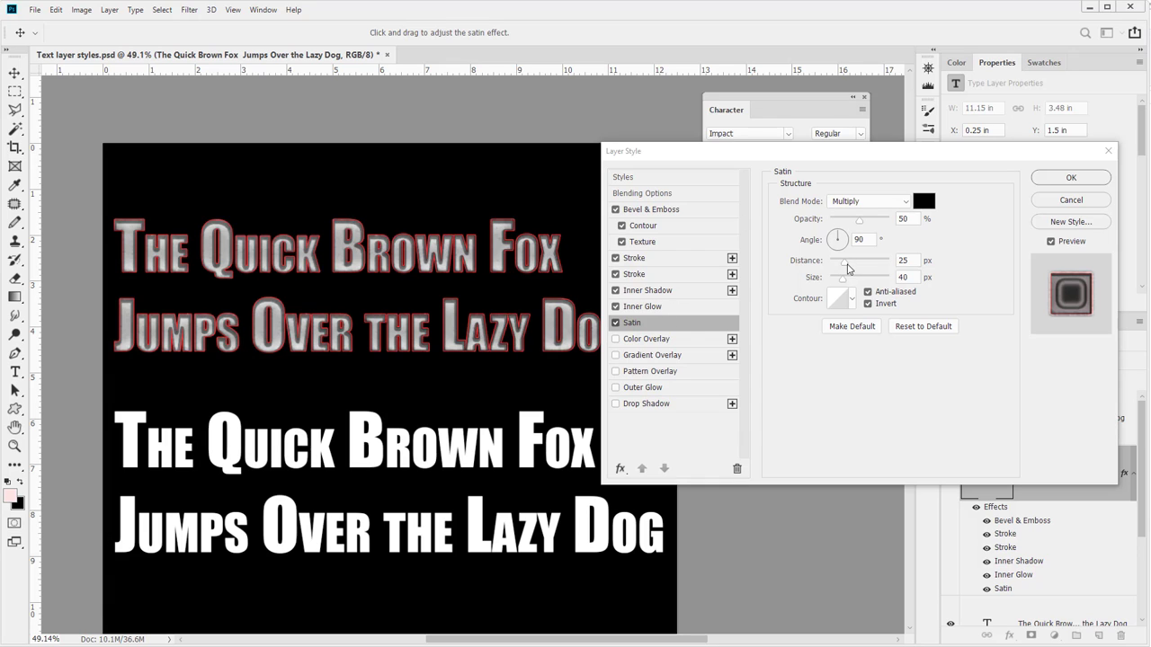
mouse_move(845, 262)
left_mouse_down()
mouse_move(878, 266)
mouse_move(851, 279)
left_mouse_up()
left_click(852, 302)
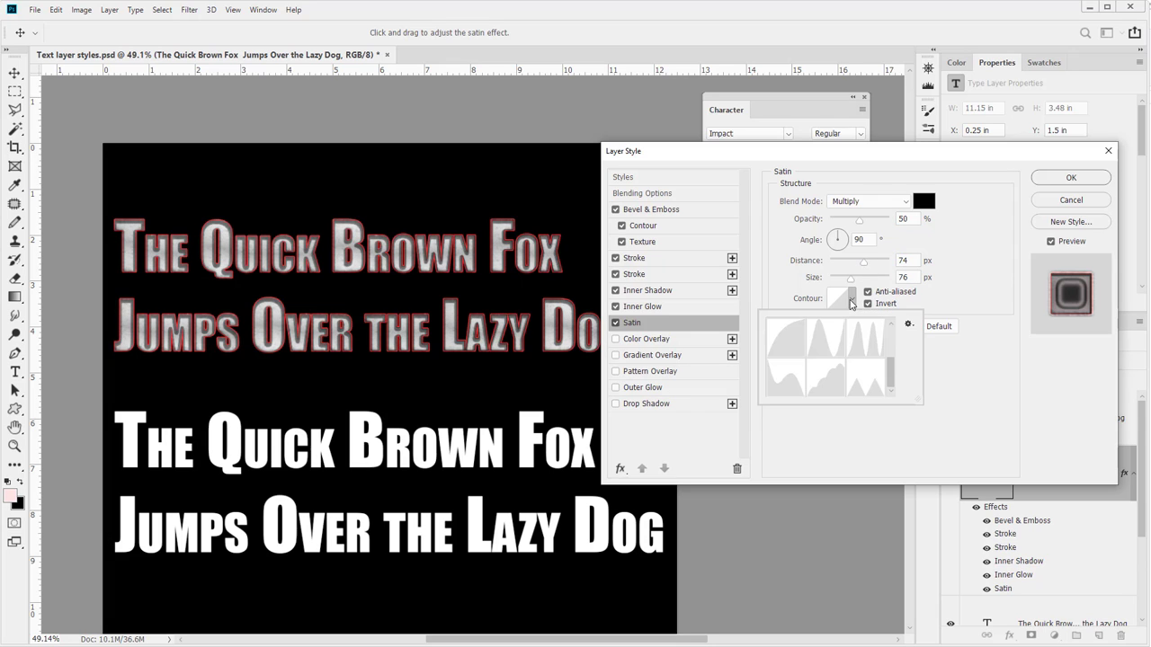
left_click(822, 345)
left_click(787, 348)
left_click(788, 384)
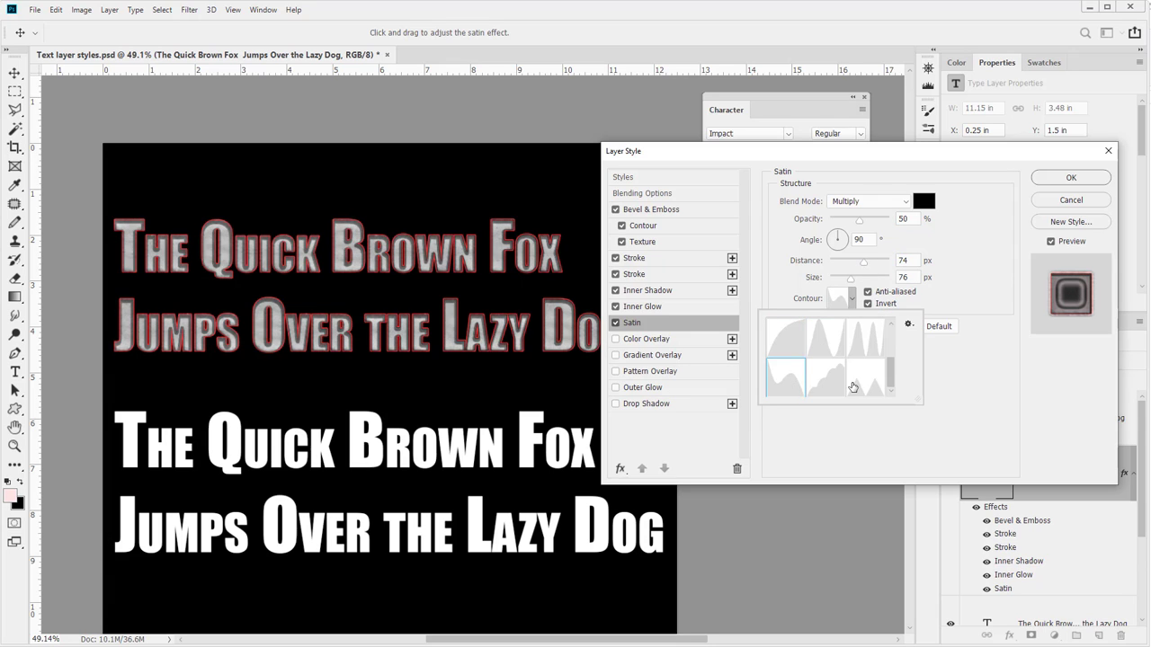
left_click(951, 435)
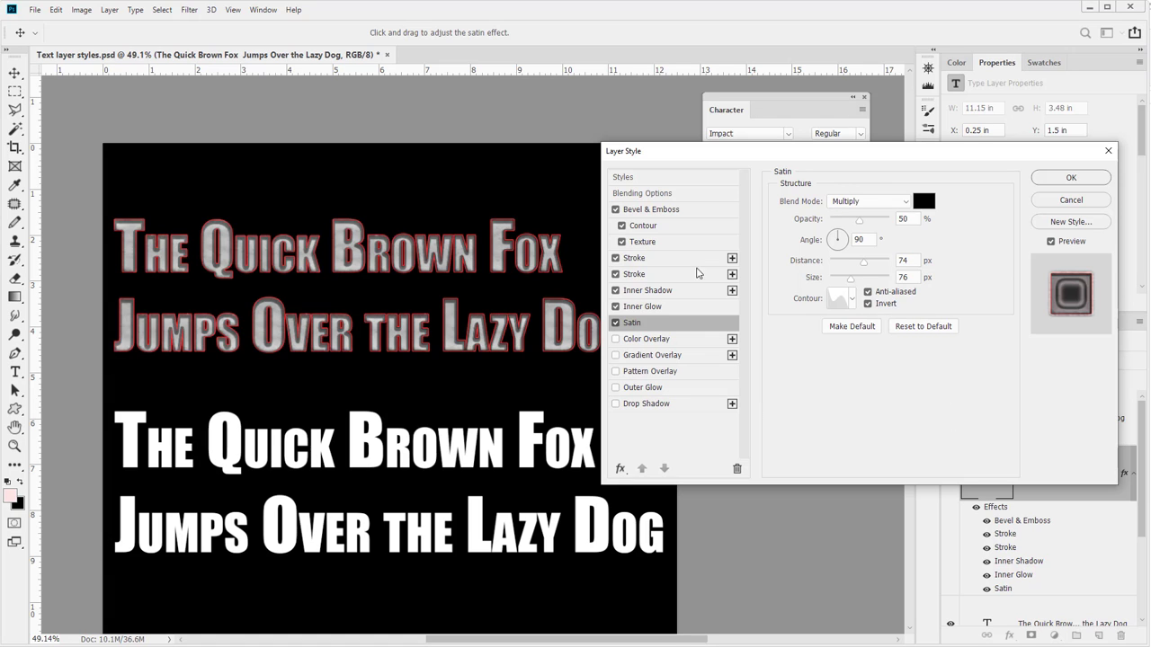
Try a Darken Color Overlay, a Gradient Overlay and a Pattern Overlay on the text, switching each one off again.
left_click(646, 339)
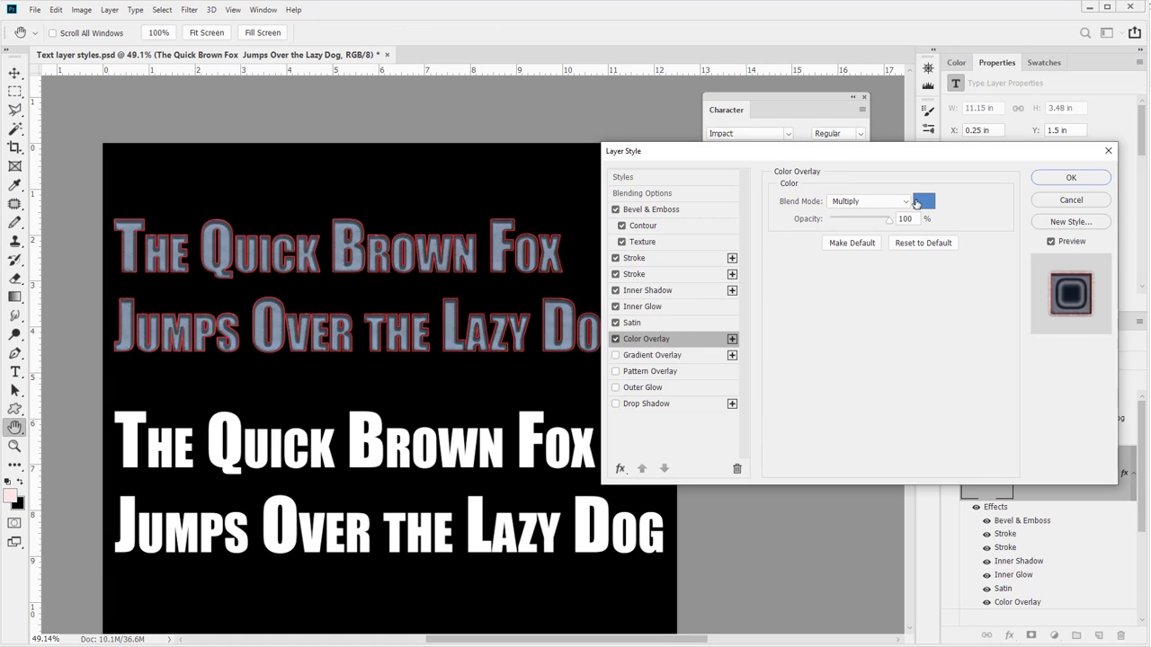
left_click(905, 201)
left_click(856, 245)
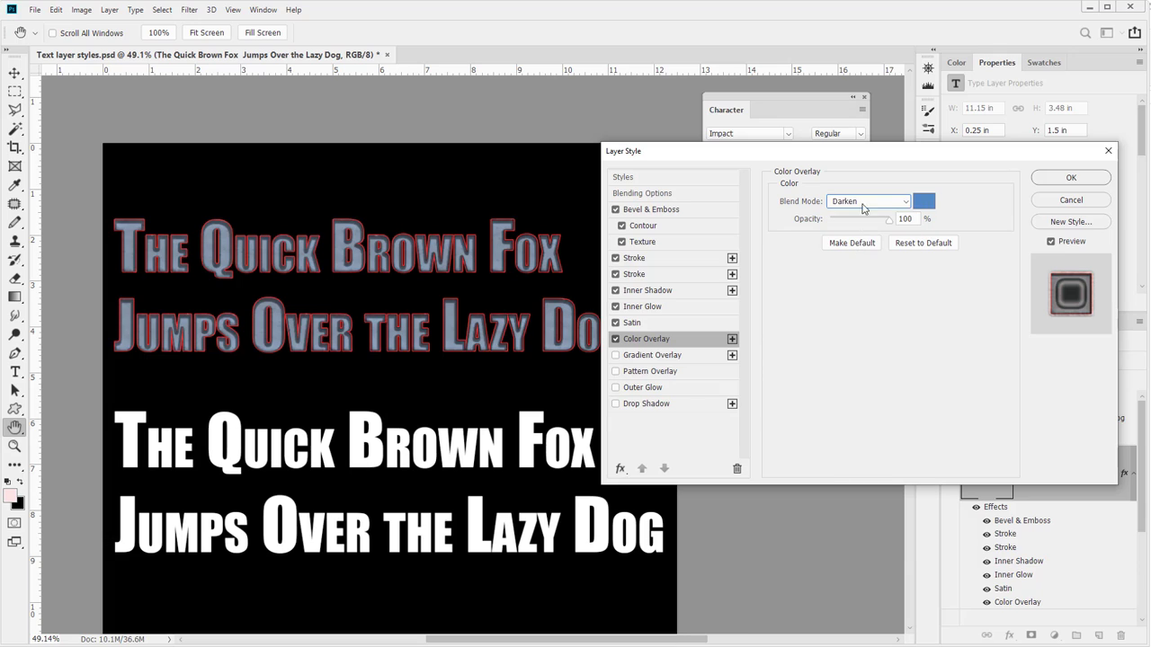
left_click(615, 339)
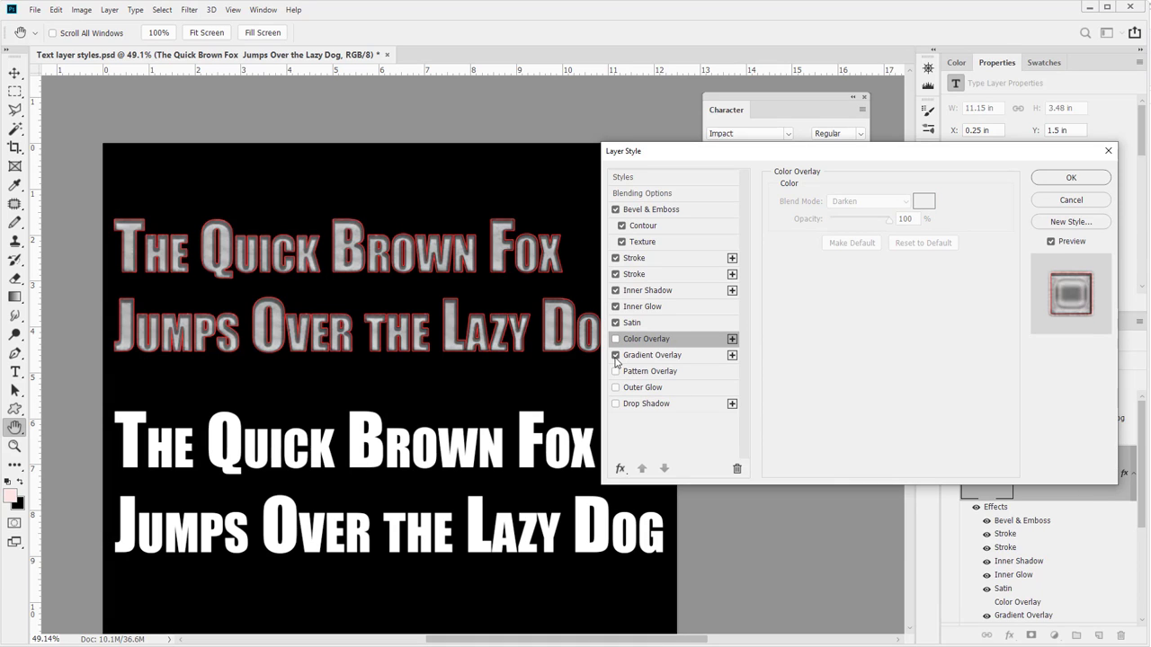
left_click(615, 372)
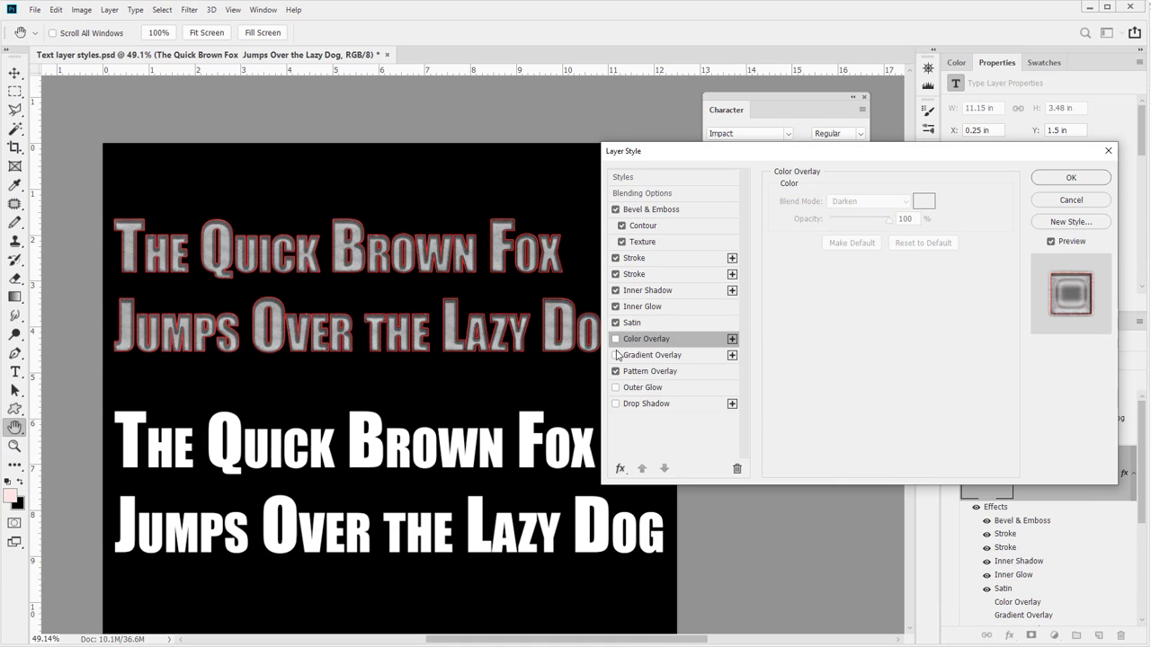
left_click(615, 372)
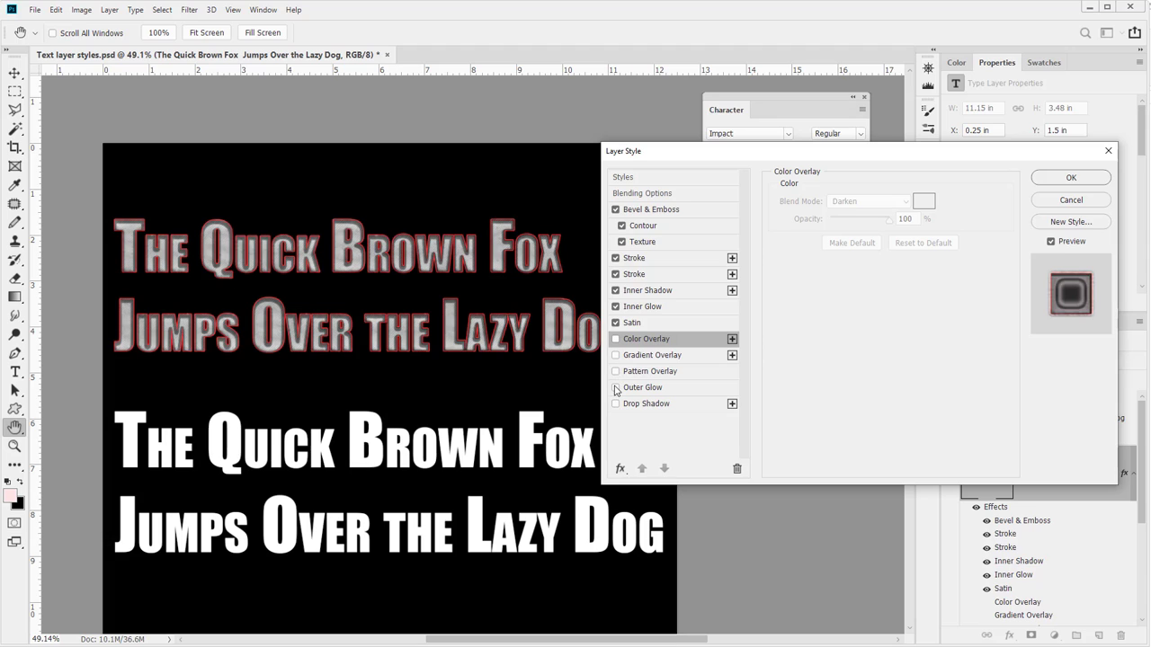
Enable an Outer Glow with 53% opacity, 50% noise and 100% spread, increase its size slightly, and apply the layer style.
left_click(672, 391)
left_click_drag(850, 218, 859, 234)
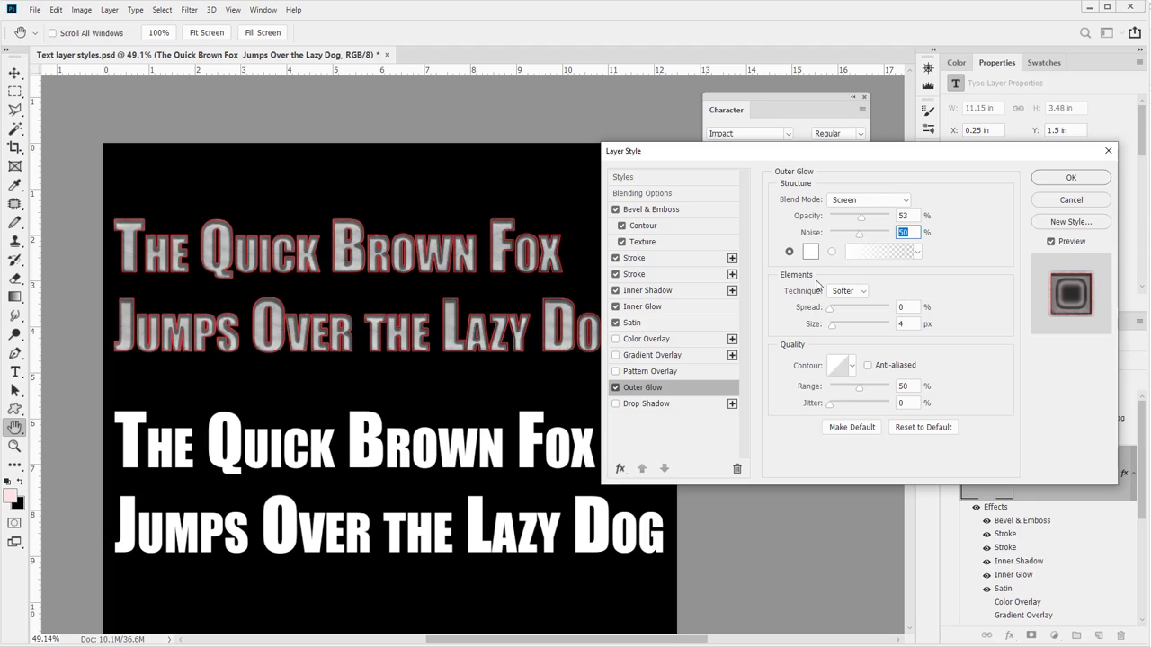
left_click_drag(834, 314, 895, 316)
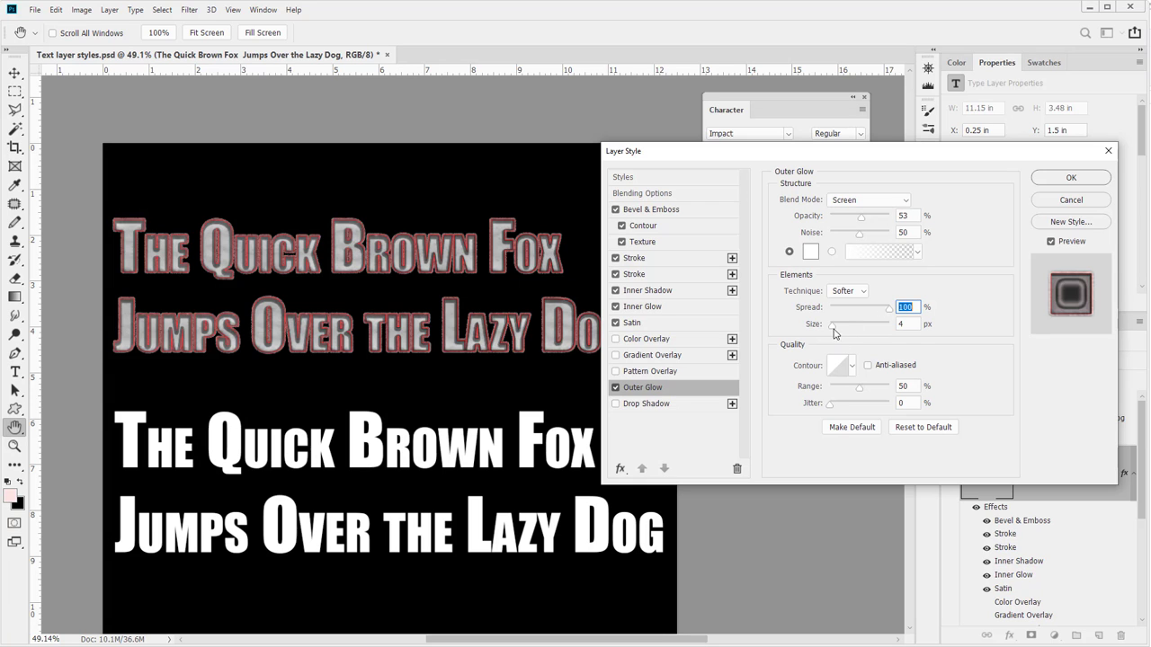
left_click_drag(833, 331, 836, 329)
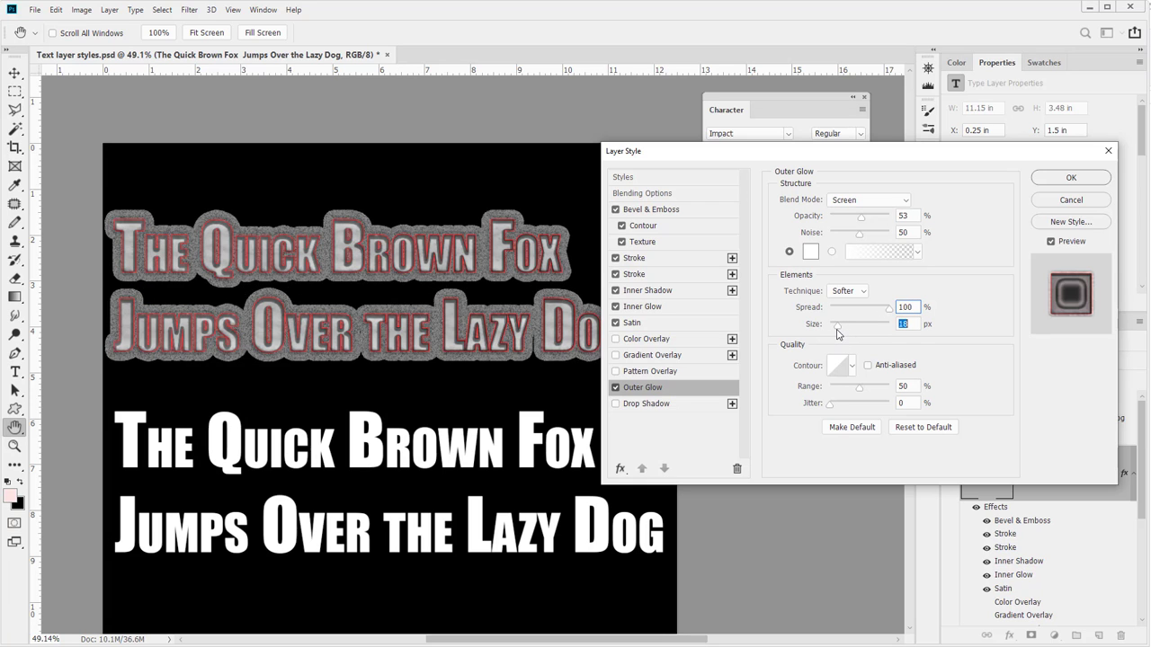
left_click(1070, 178)
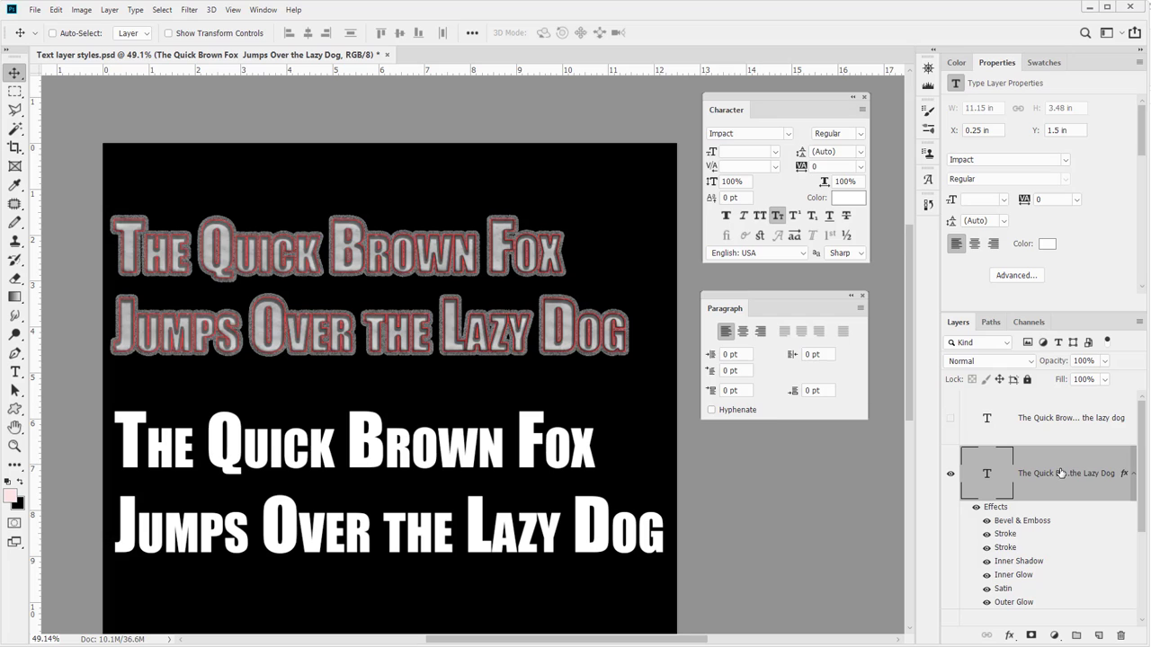
Hide the text layer's Inner Shadow, Inner Glow, Satin and Outer Glow, keeping Bevel & Emboss and both Strokes shown.
left_click(986, 522)
left_click(986, 521)
left_click(986, 575)
left_click(987, 575)
left_click(987, 561)
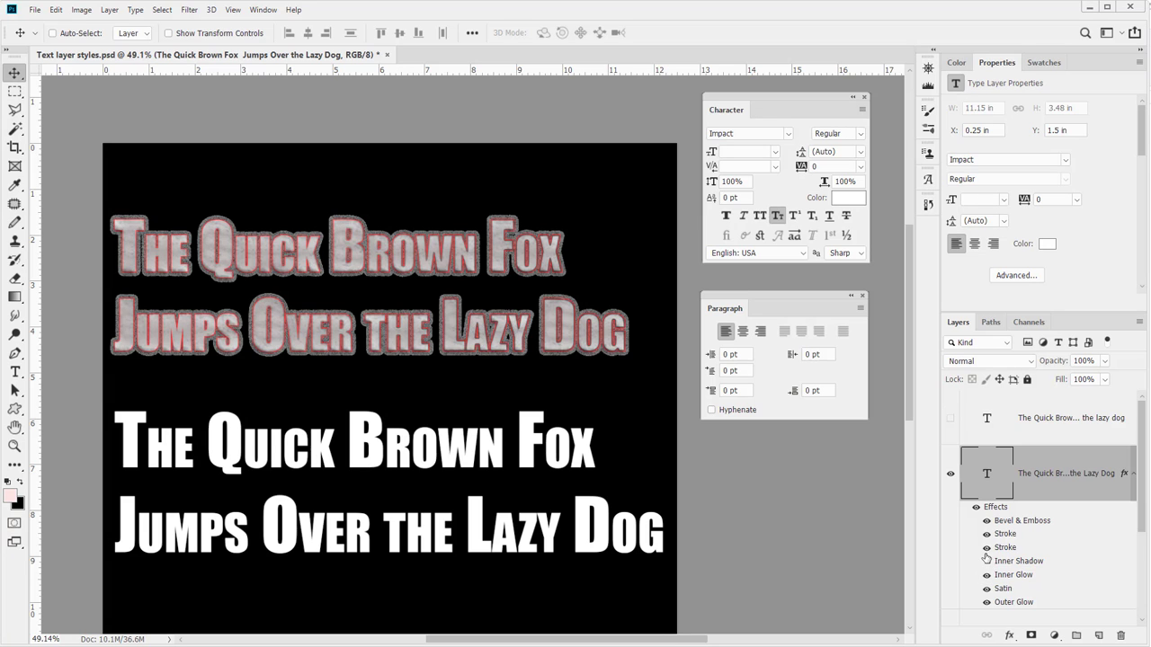
left_click_drag(986, 558, 986, 537)
left_click(987, 521)
left_click_drag(986, 602, 987, 575)
left_click(987, 534)
left_click(987, 547)
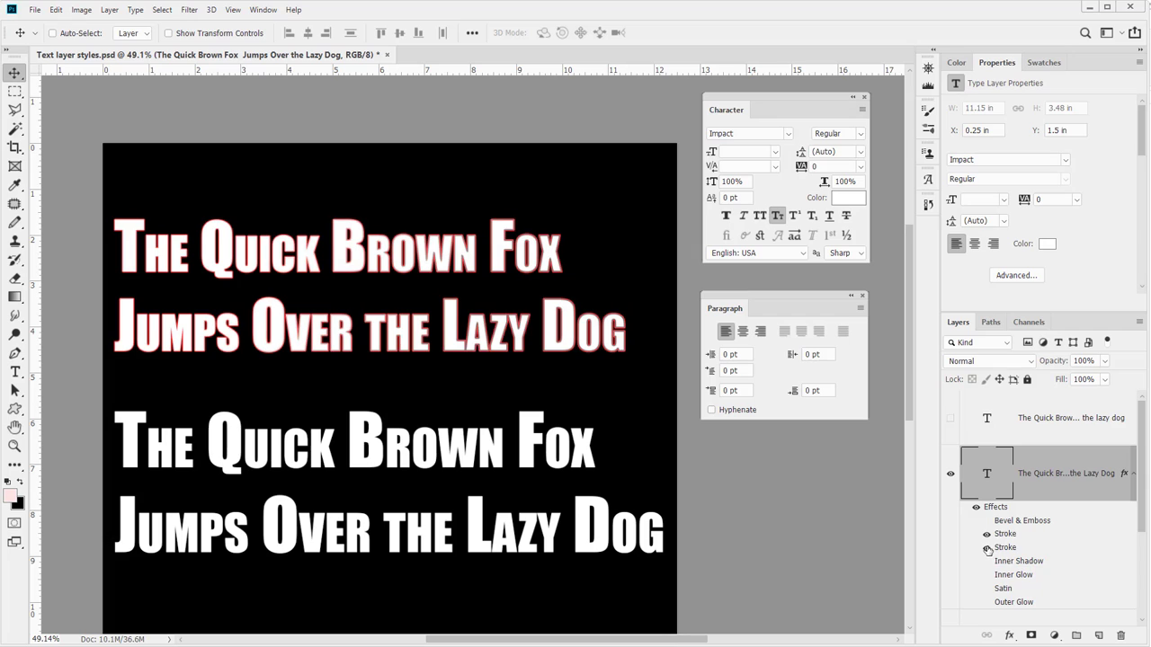
left_click(986, 522)
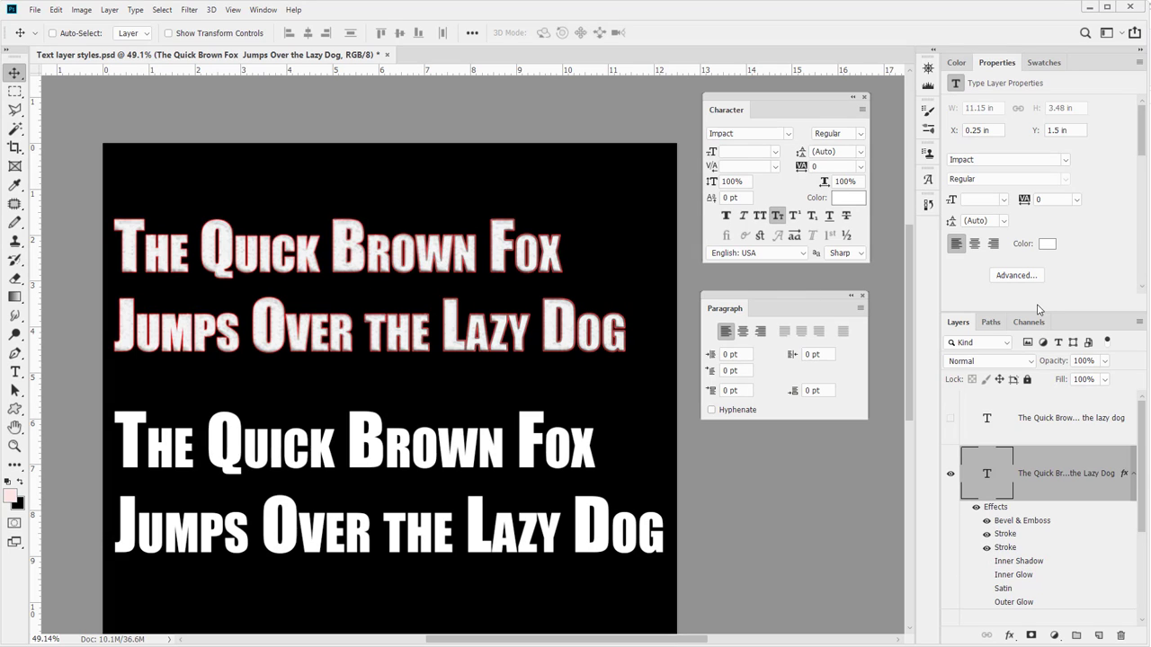
Try a lower opacity on the styled text layer and return it to 100%.
left_click(1105, 361)
left_click_drag(1088, 379, 1065, 491)
left_click(1103, 361)
mouse_move(1086, 380)
left_mouse_down()
mouse_move(1045, 379)
mouse_move(1142, 378)
left_mouse_up()
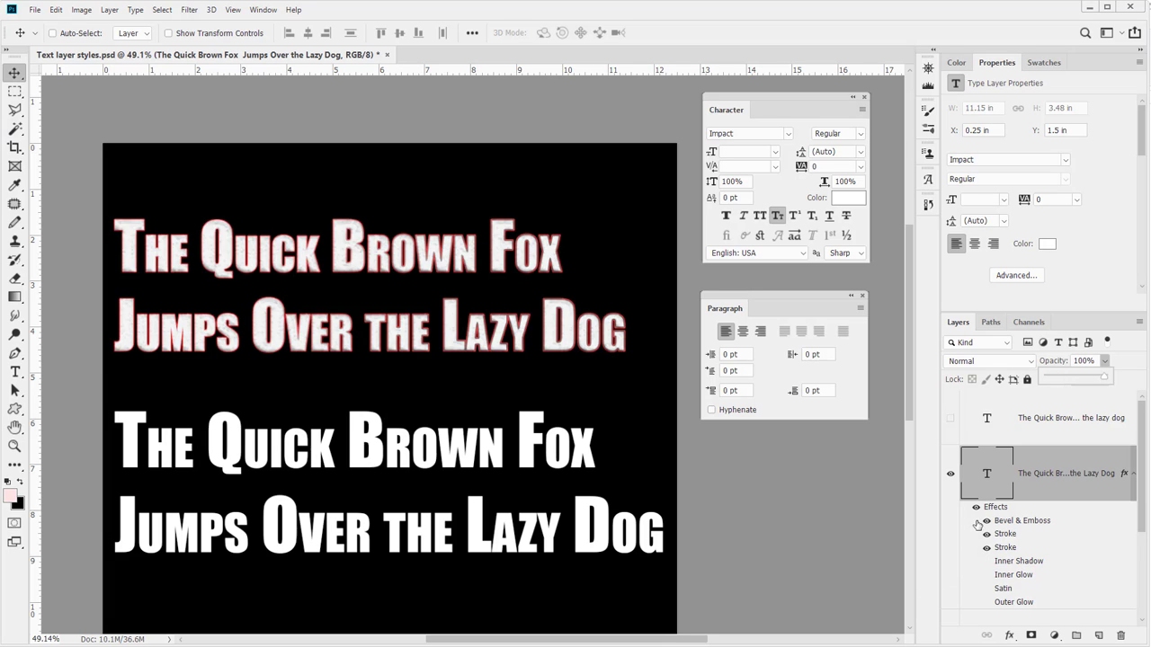
left_click(1127, 373)
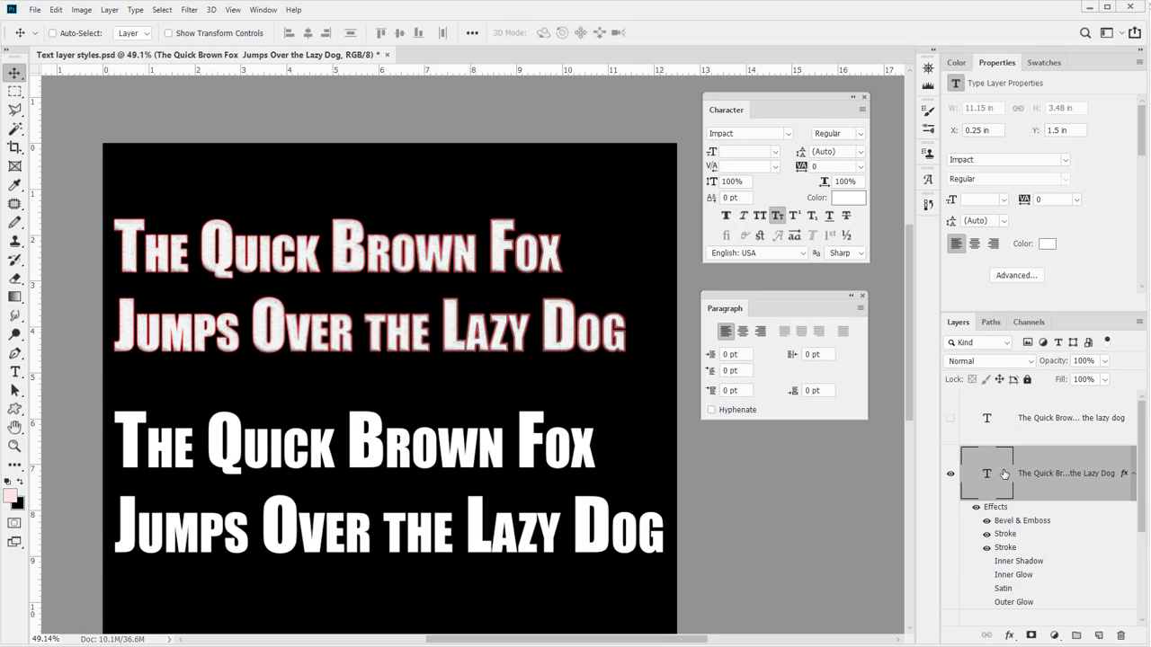
Set the styled text layer's fill to 0% and inspect the stroke and bevel edges up close on the word Quick.
left_click(1104, 380)
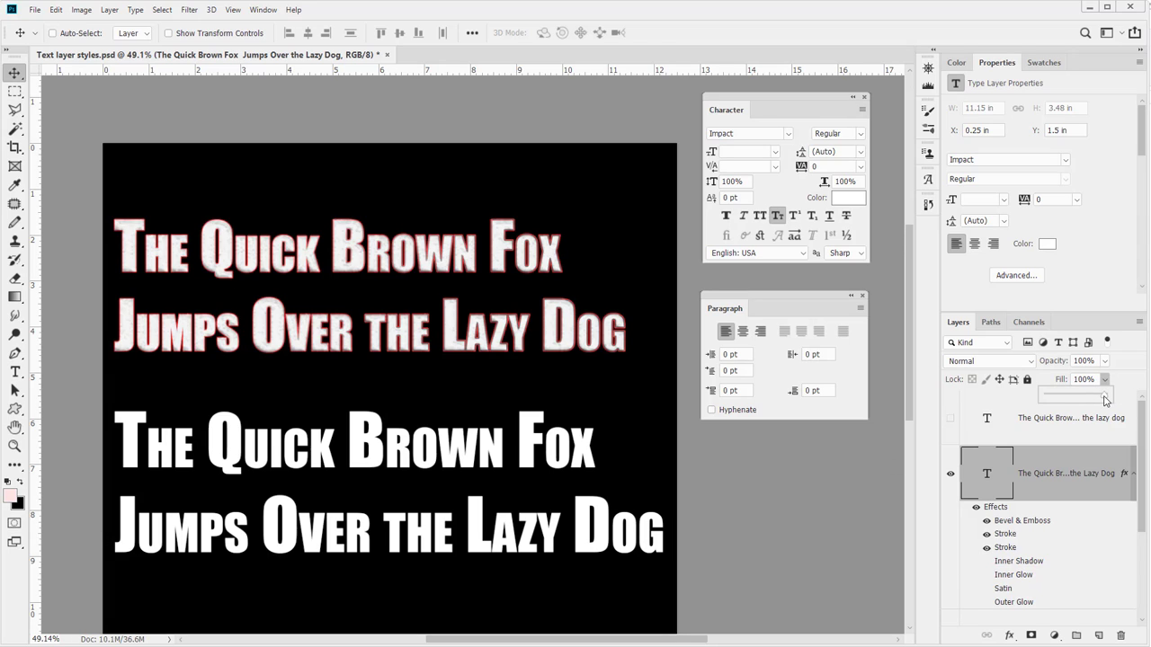
left_click_drag(1105, 400, 1045, 399)
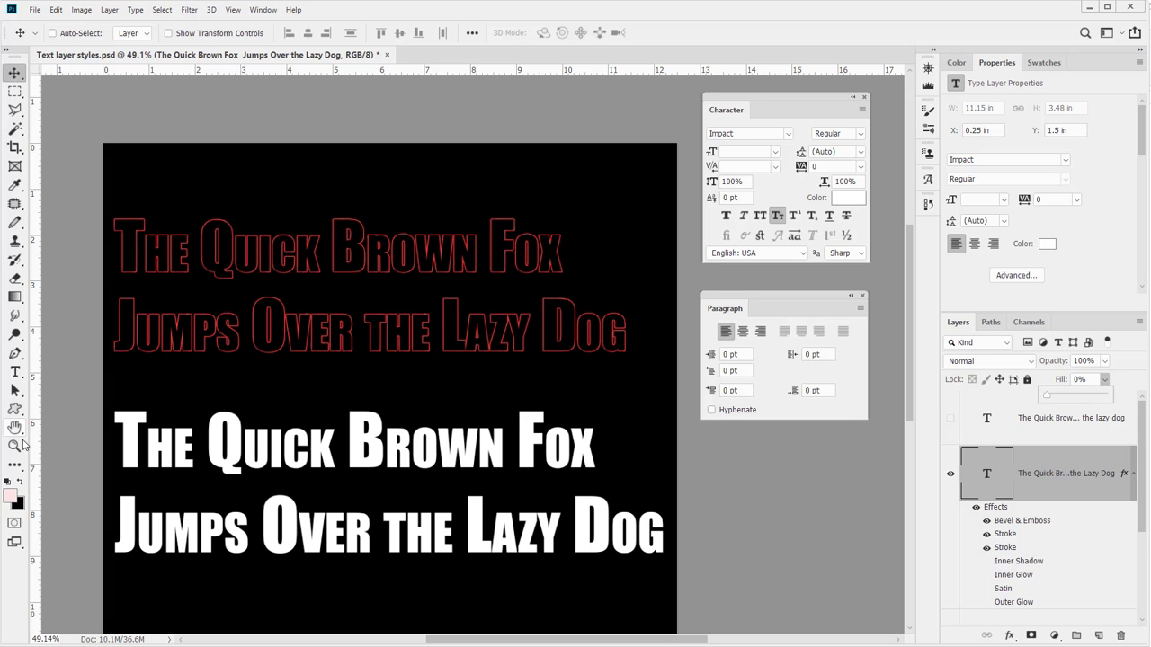
key("z")
left_click_drag(231, 220, 333, 275)
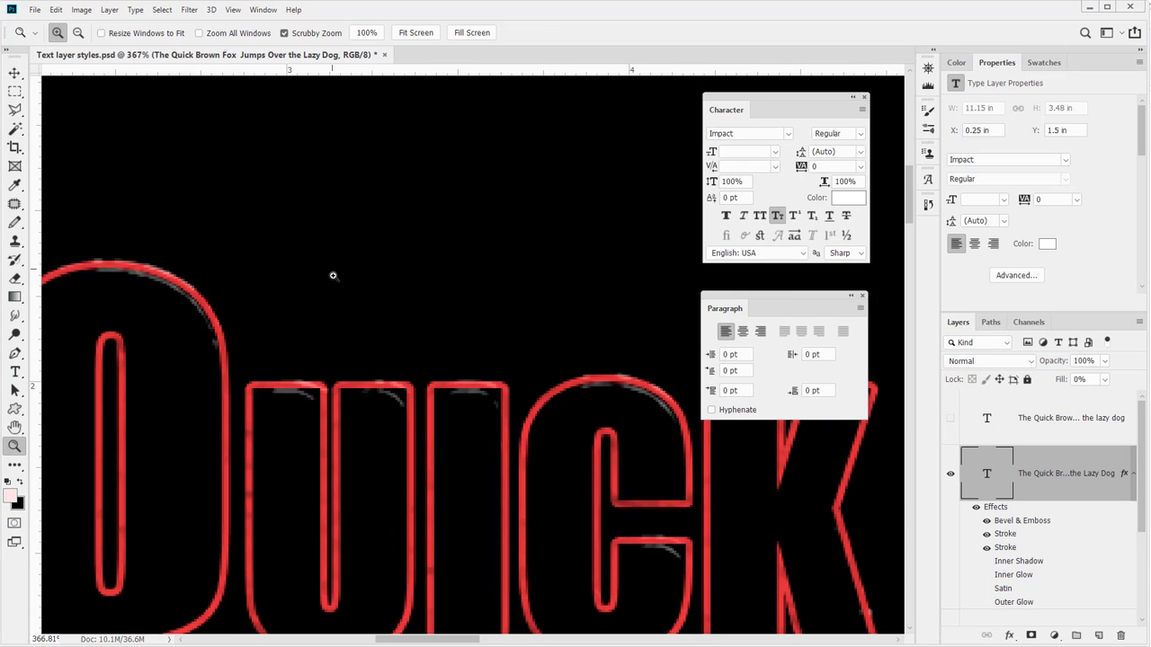
Show the styled text layer's Inner Shadow and Outer Glow with Bevel & Emboss and both Strokes, keeping Inner Glow and Satin hidden.
left_click_drag(384, 396, 326, 395)
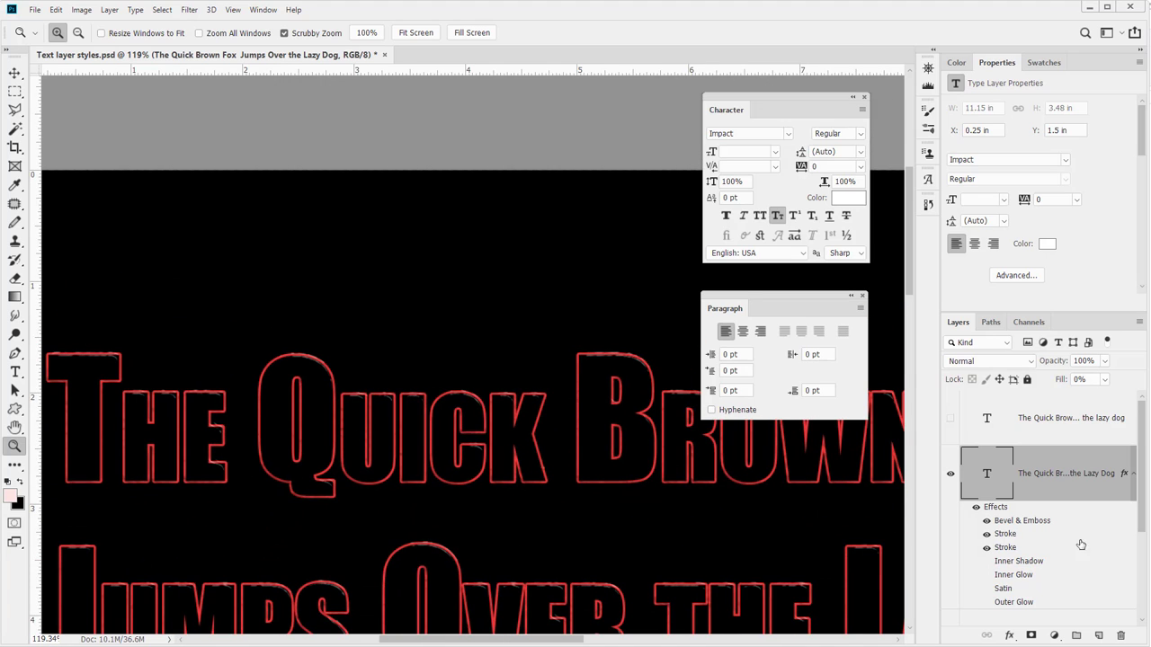
scroll(987, 577, "down", 1)
left_click(987, 547)
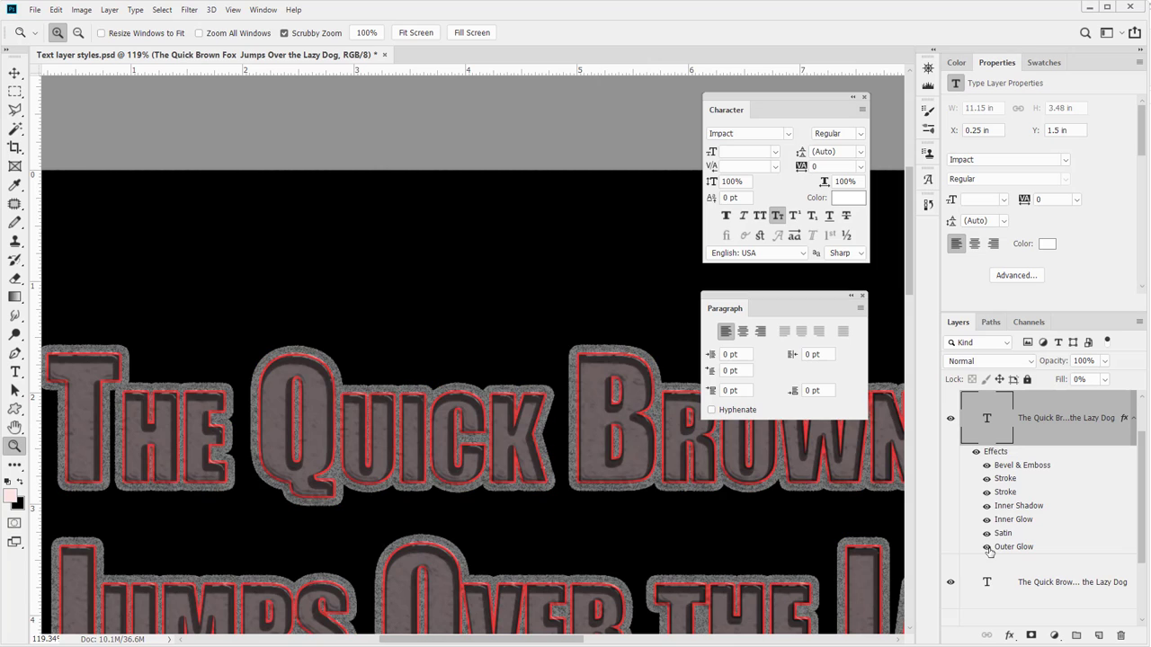
left_click_drag(989, 551, 987, 538)
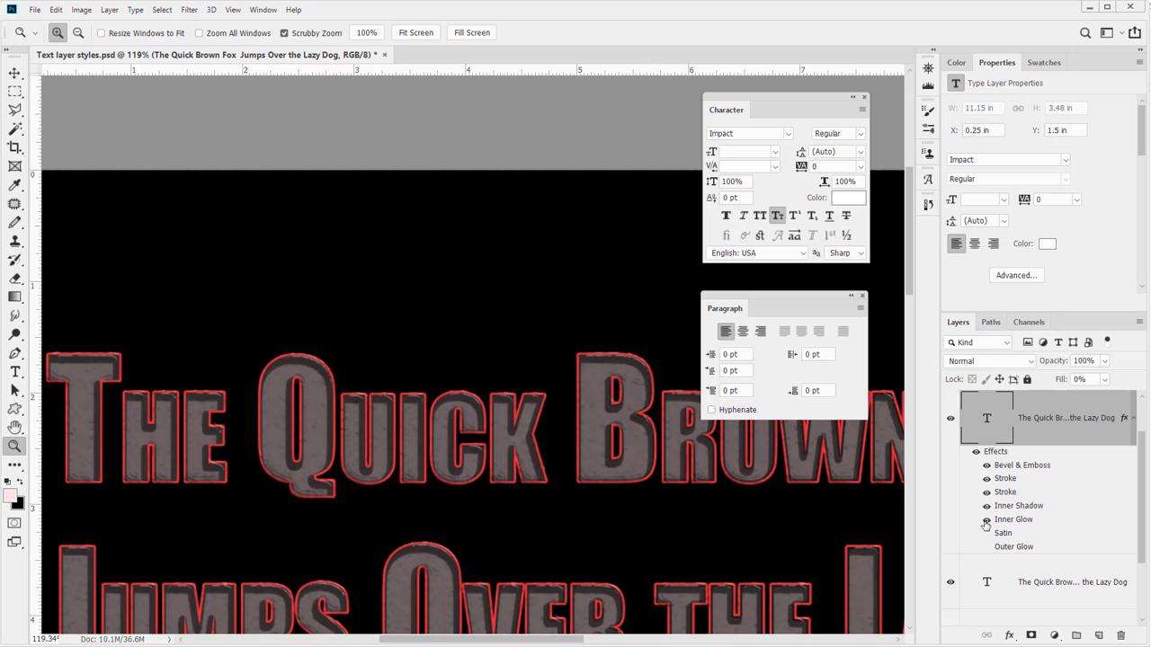
left_click(987, 520)
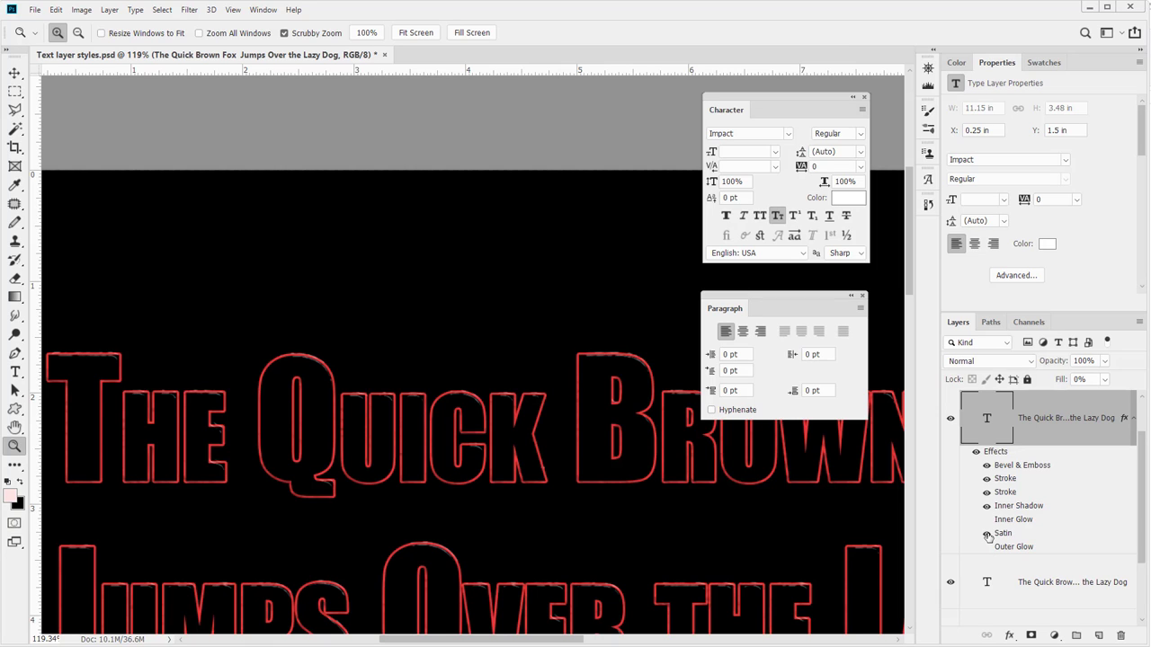
left_click(987, 548)
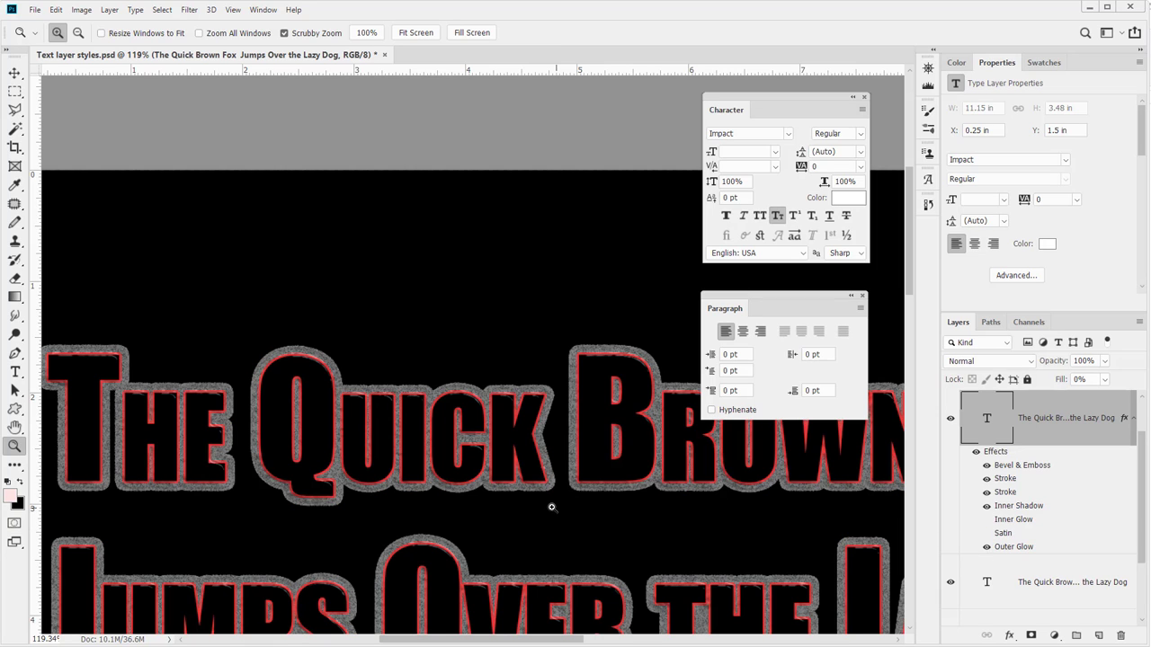
left_click_drag(370, 464, 340, 461)
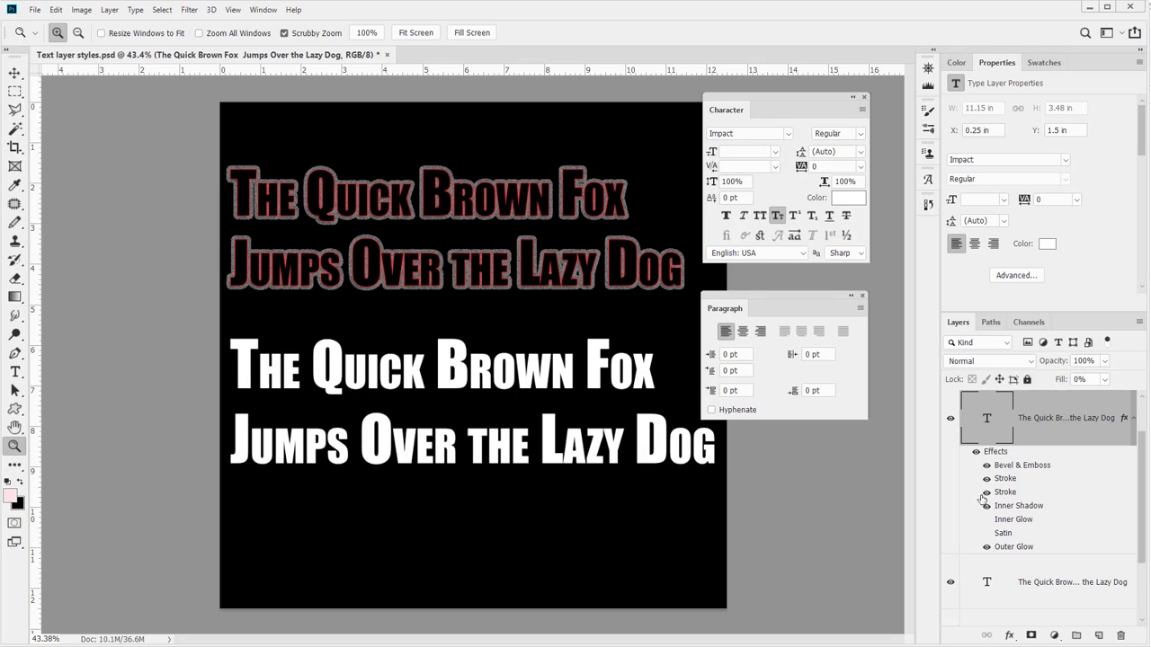
Try adding the word Tall before Brown in the styled text and remove it again.
key("t")
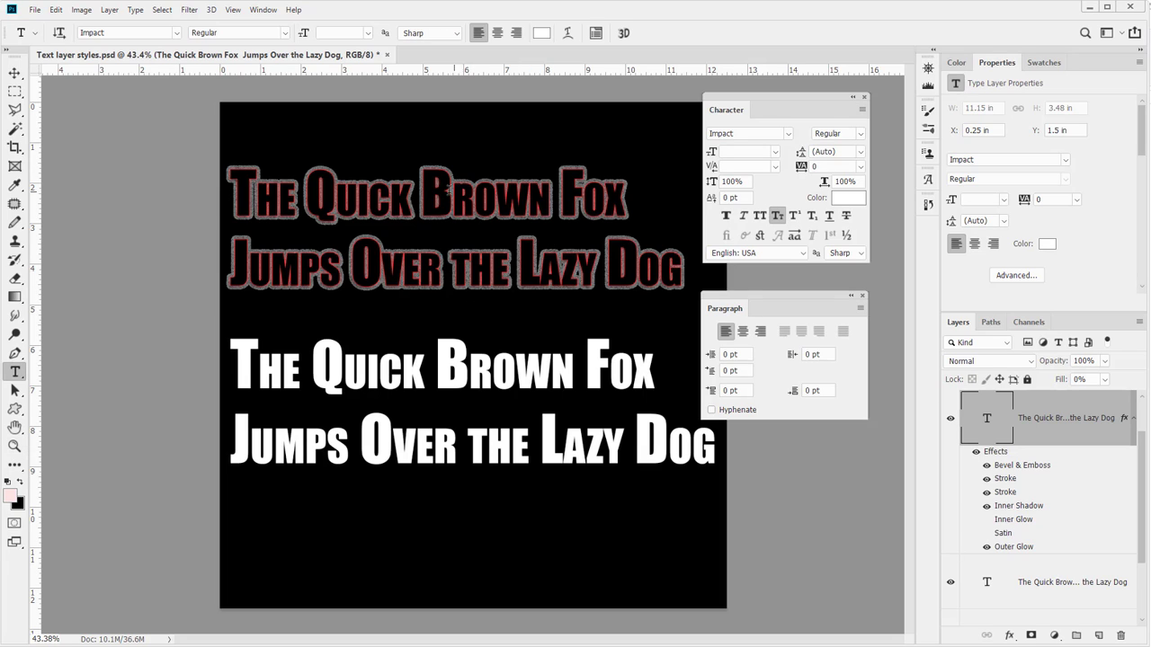
left_click(401, 190)
type("Tall")
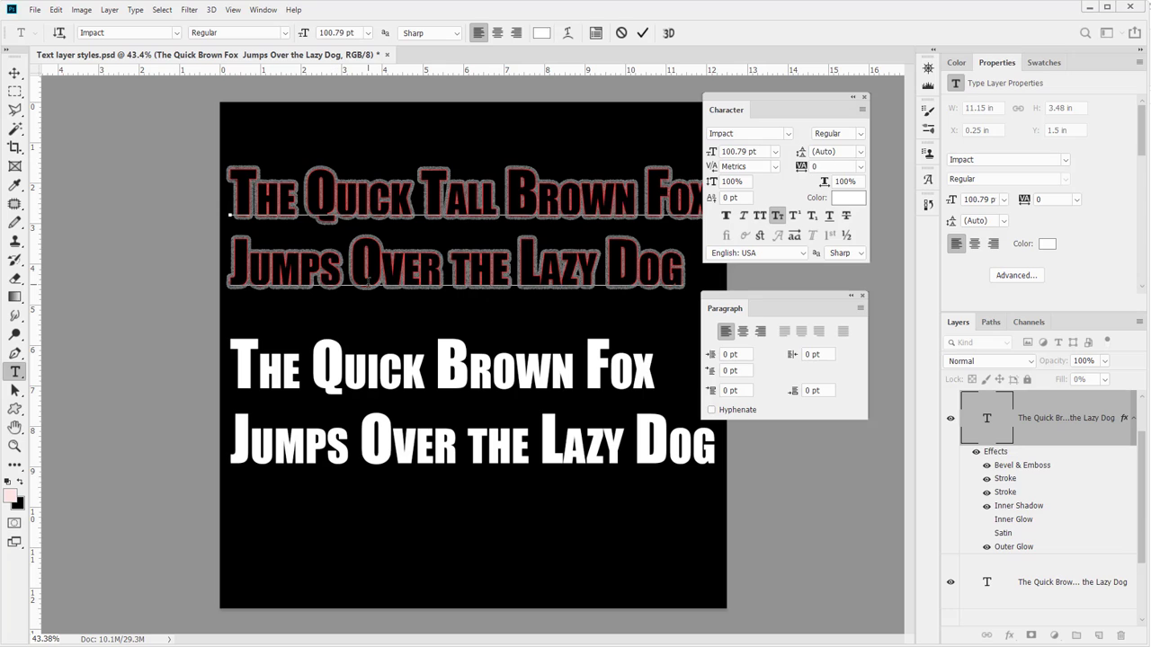
key("BackSpace")
key("BackSpace")
key("BackSpace")
key("BackSpace")
key("Delete")
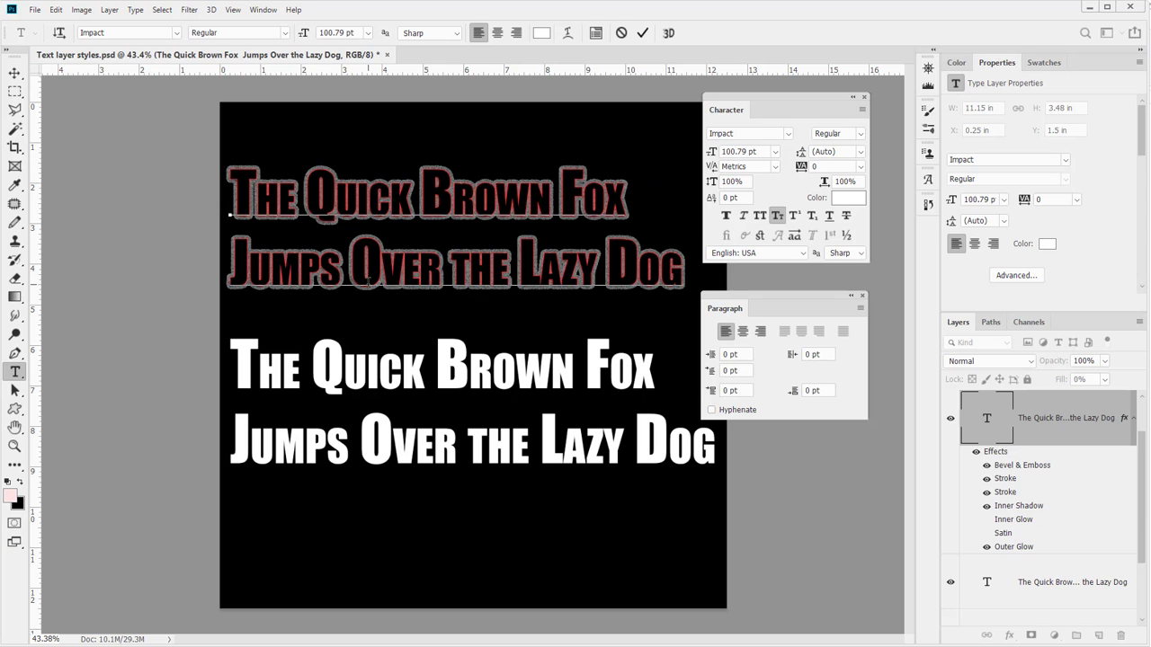
Copy the styled layer's effects to the plain white text layer and remove them from it again.
left_click_drag(996, 452, 1005, 593)
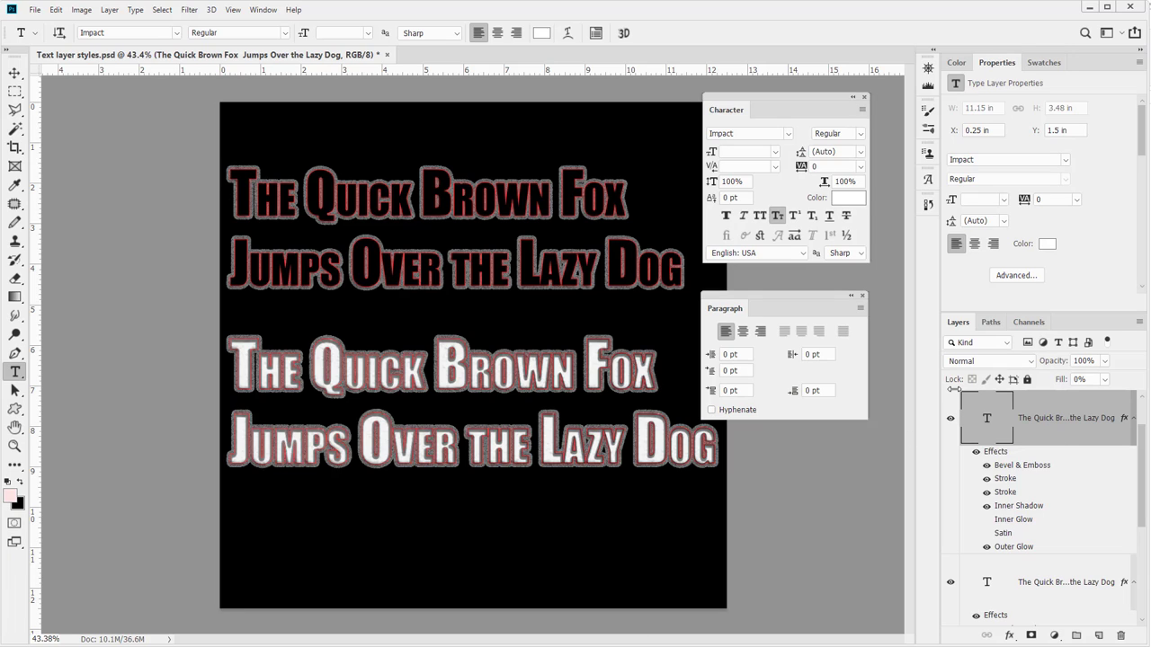
scroll(989, 539, "down", 3)
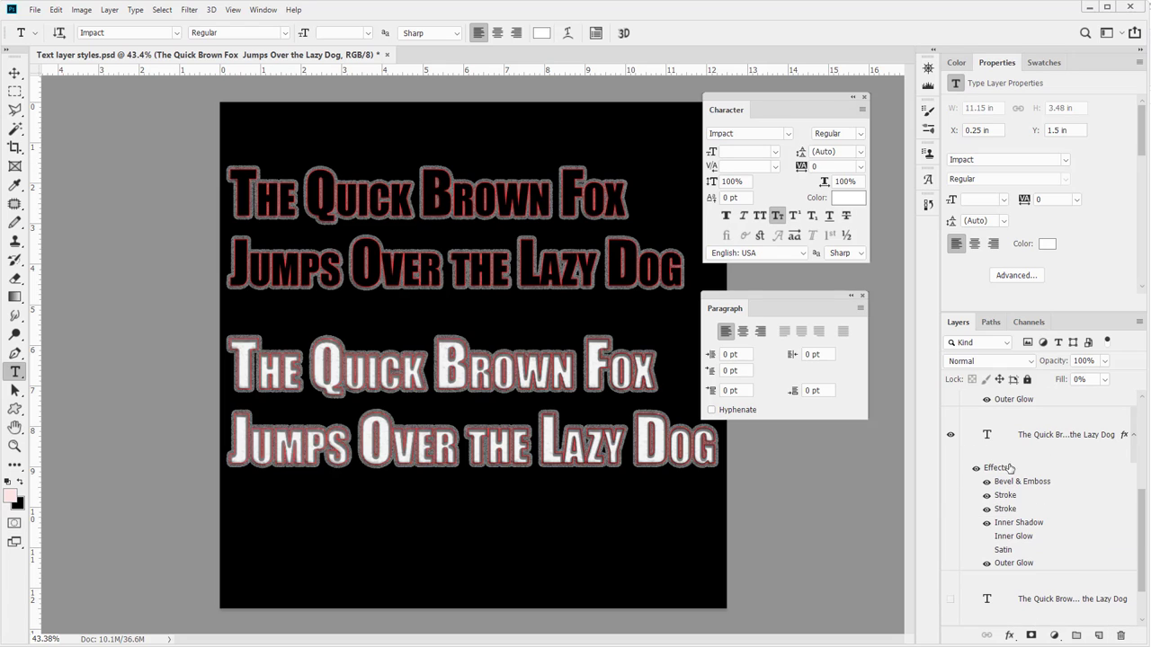
left_click_drag(995, 469, 1120, 633)
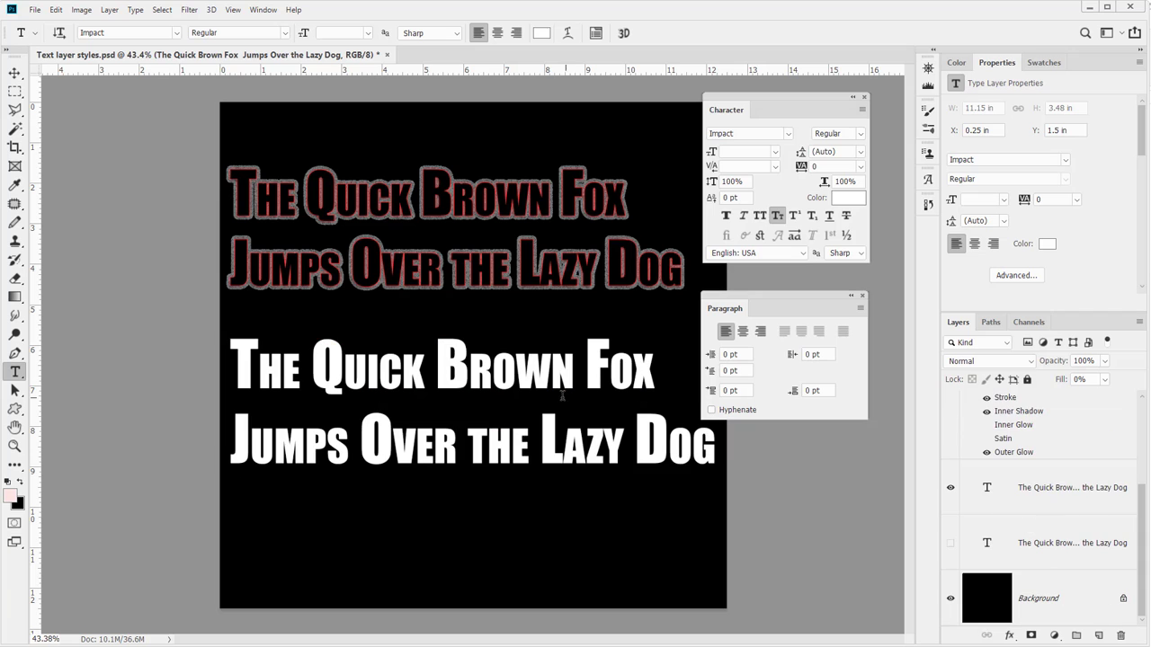
left_click(1031, 499)
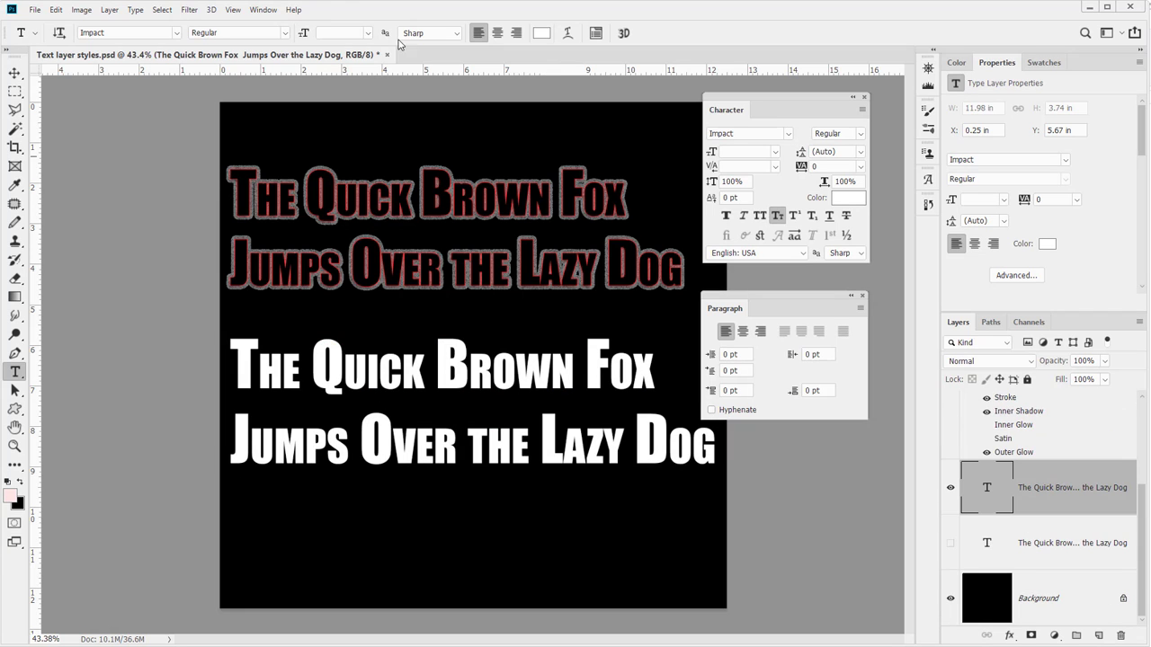
left_click(268, 10)
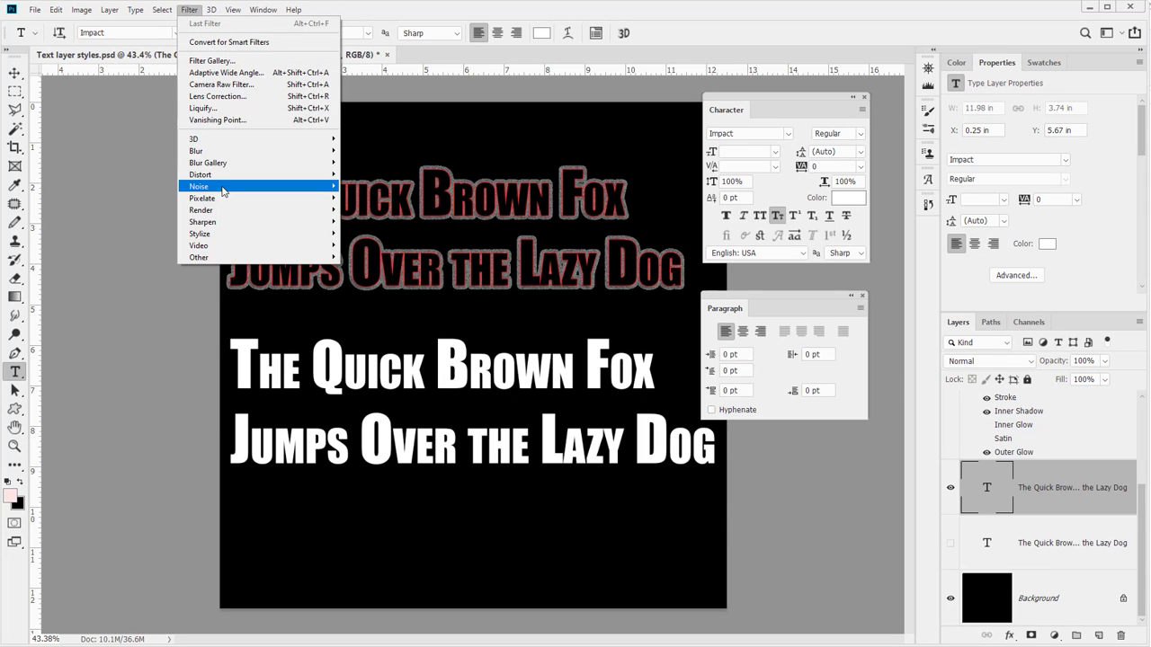
mouse_move(220, 185)
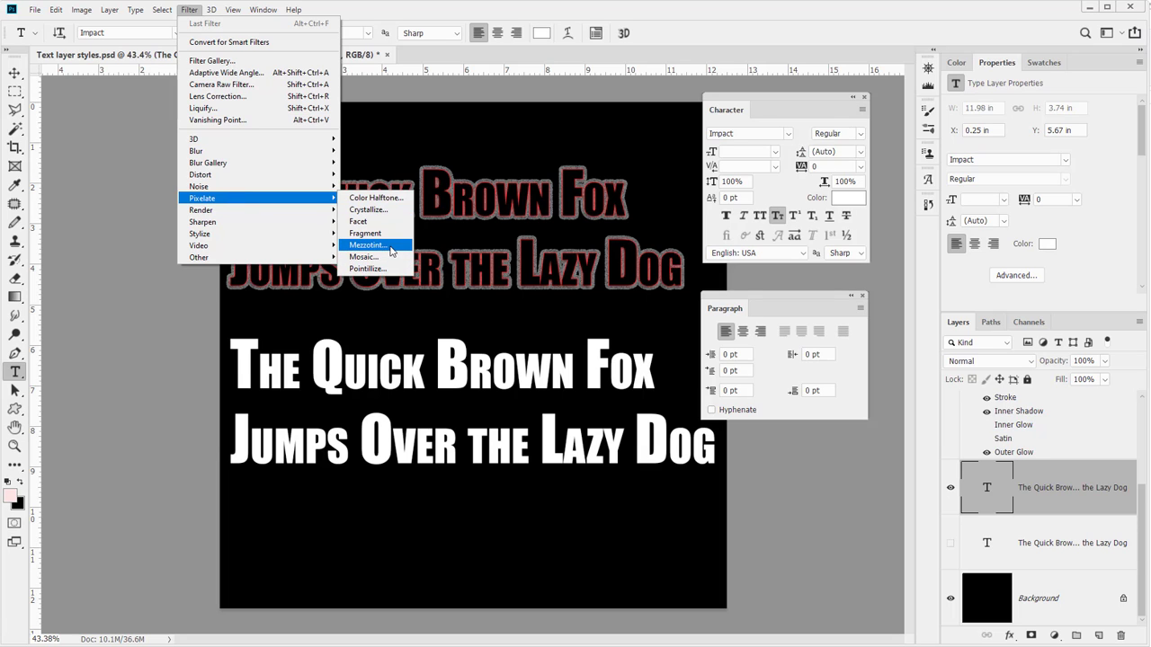
left_click(388, 210)
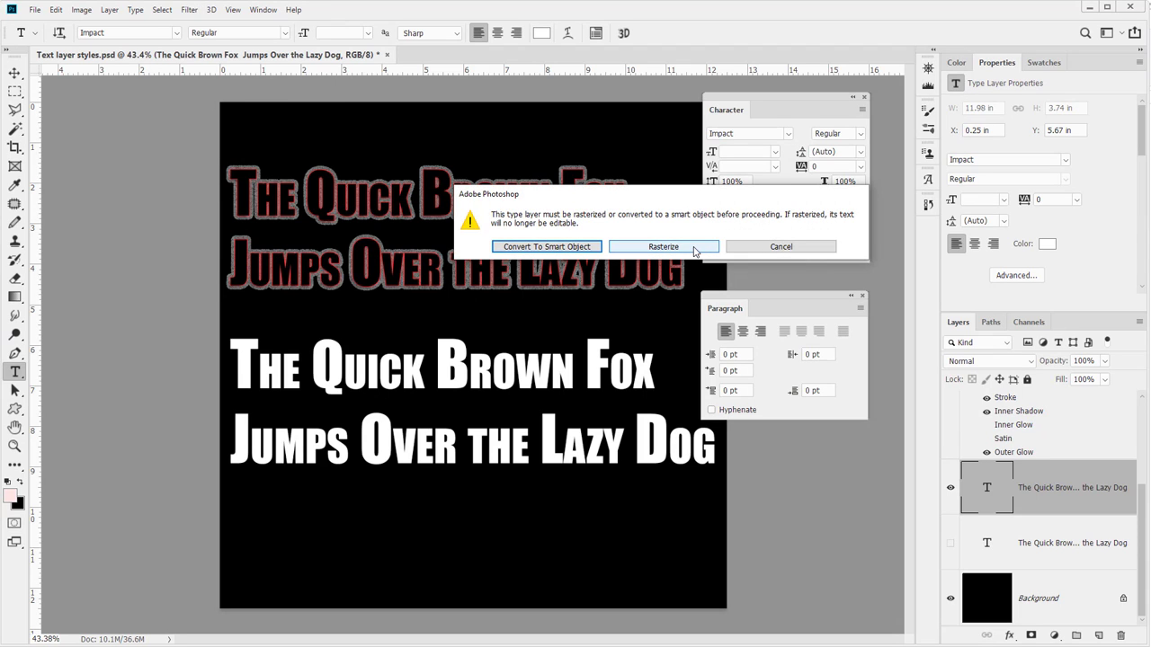
left_click(555, 246)
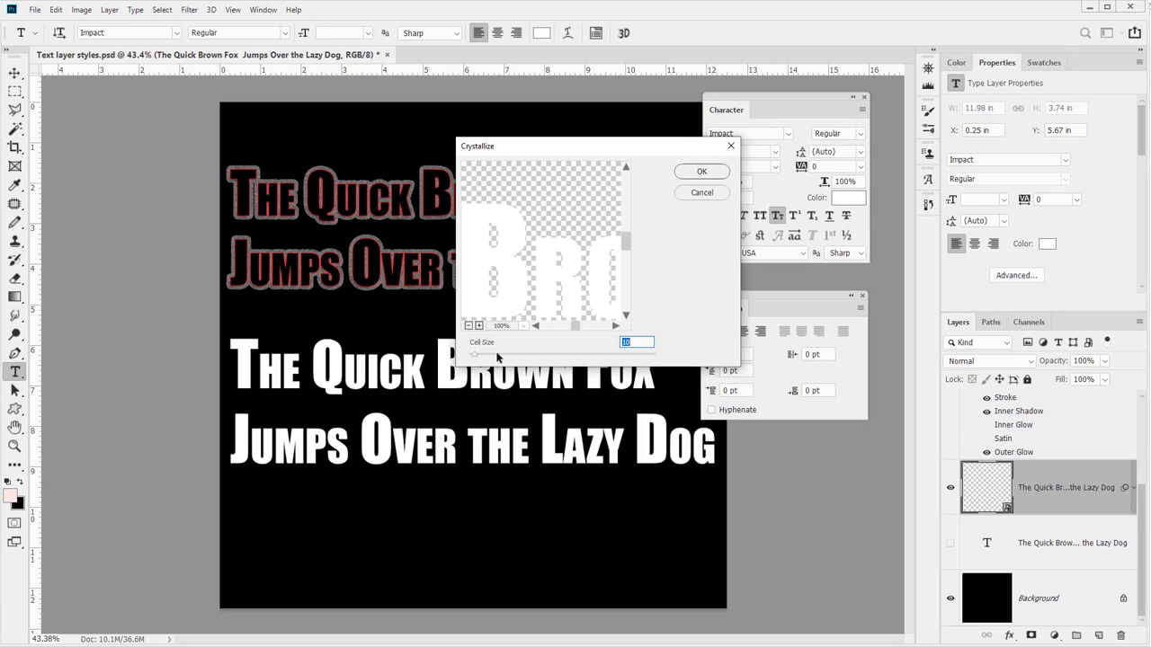
mouse_move(509, 357)
left_mouse_down()
mouse_move(586, 358)
mouse_move(502, 359)
left_mouse_up()
left_click(702, 193)
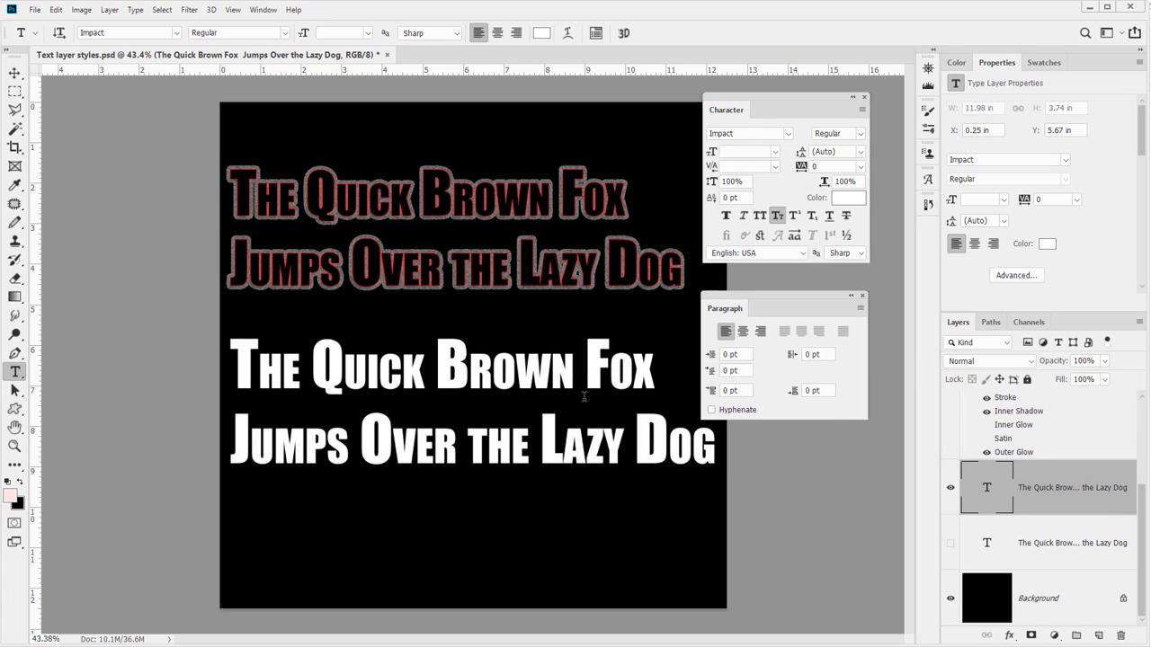
double_click(422, 380)
key("ctrl+a")
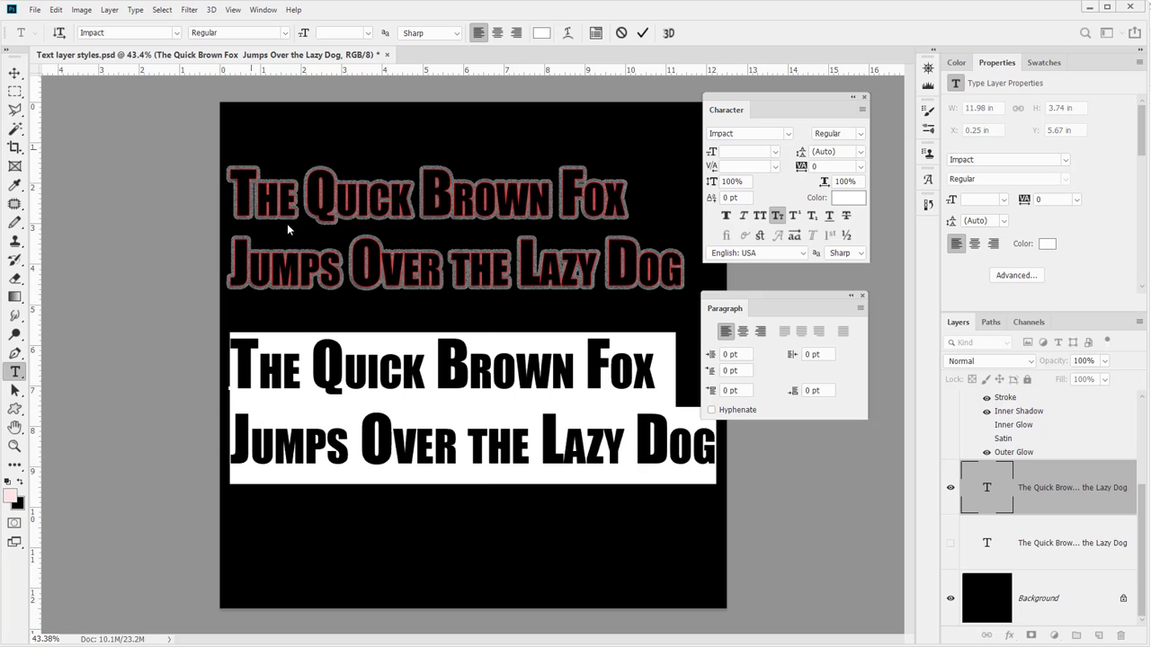
left_click(367, 387)
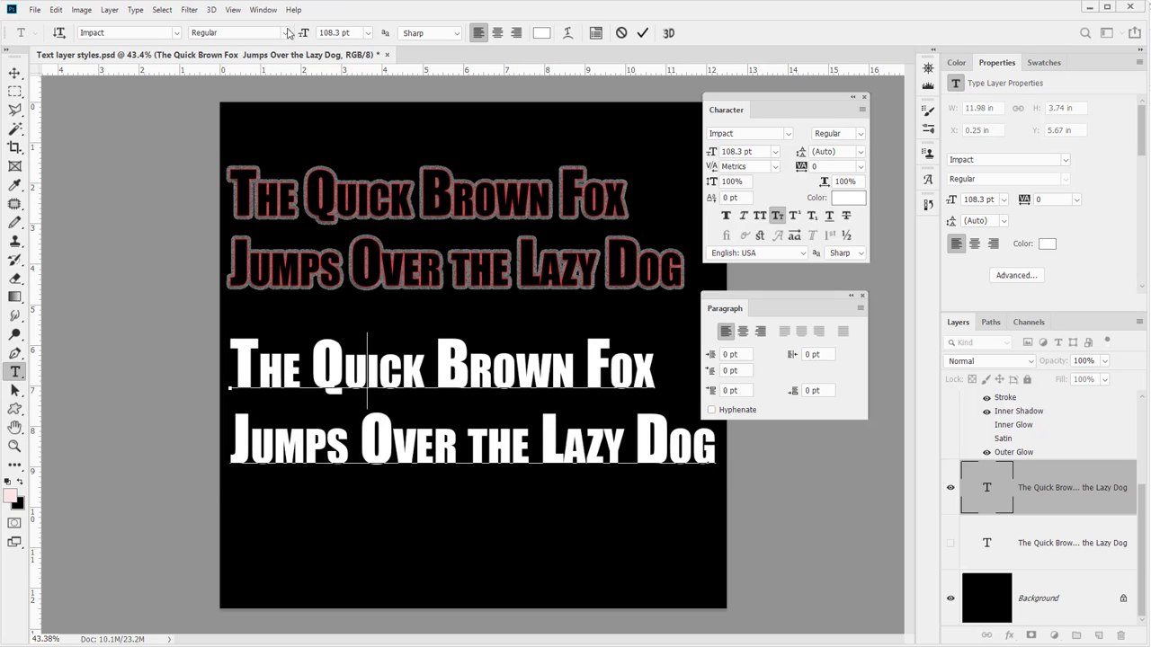
left_click(1056, 500)
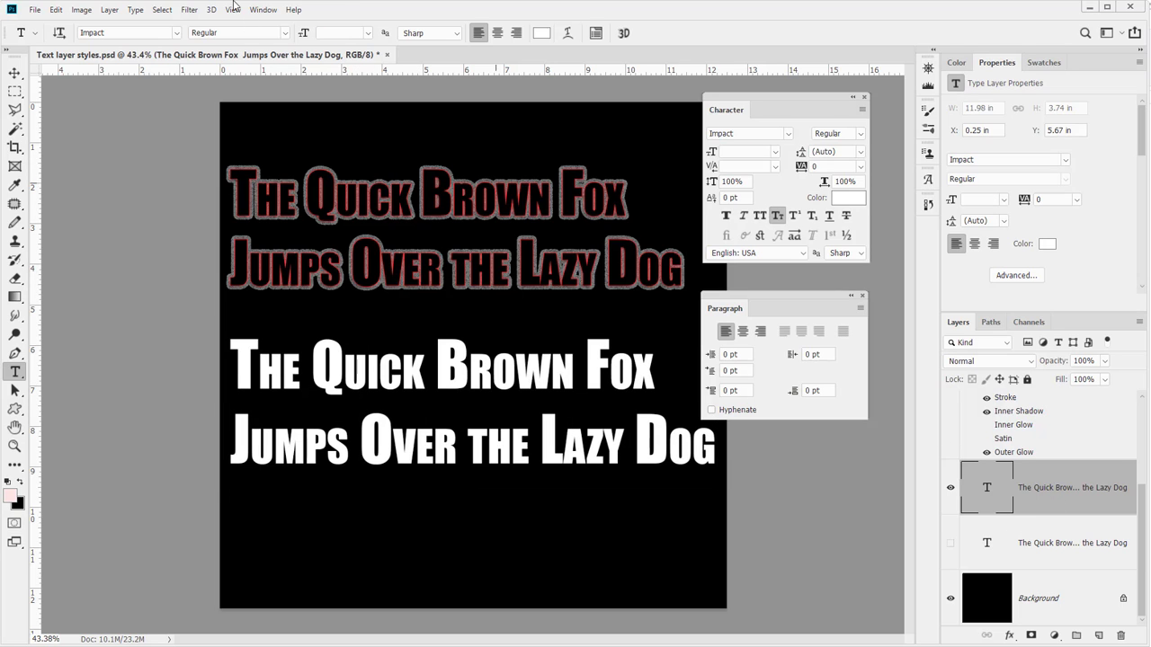
Convert the plain white text layer to a smart object and apply a Gaussian Blur with a small radius that keeps the letters readable.
left_click(237, 10)
mouse_move(189, 10)
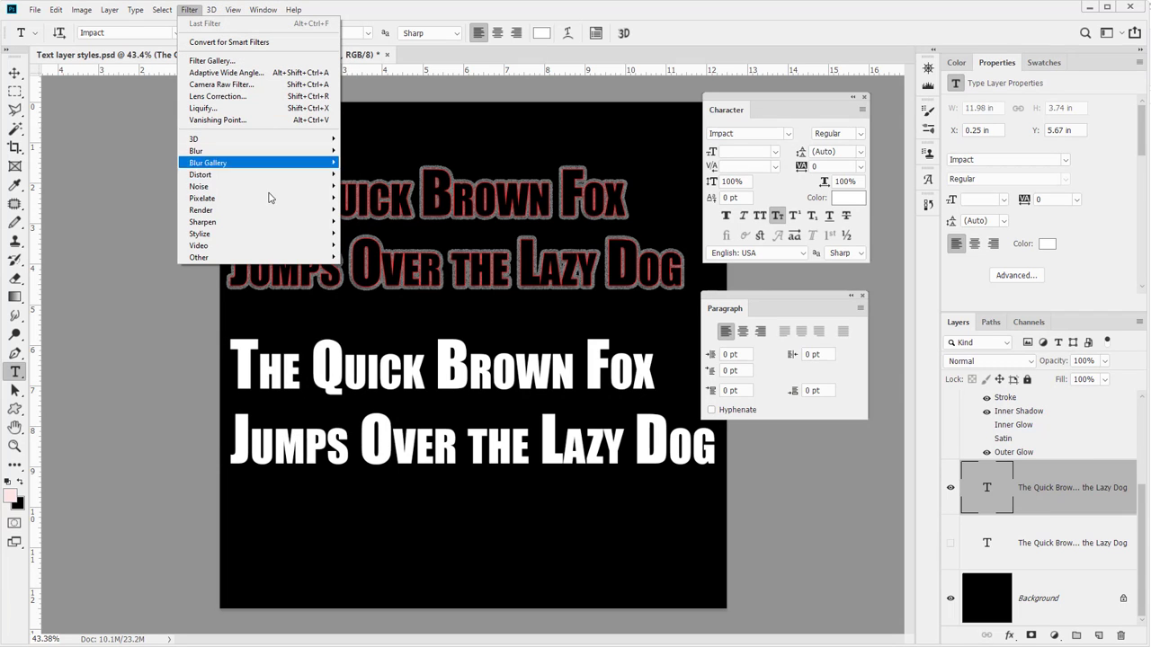
mouse_move(241, 151)
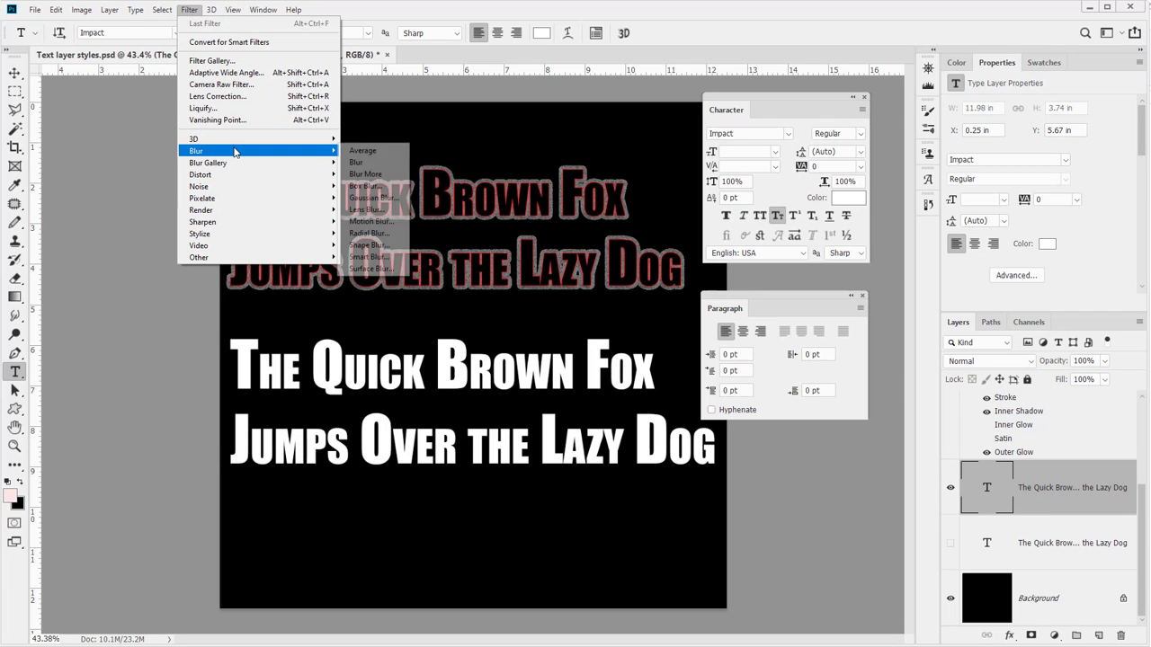
left_click(379, 201)
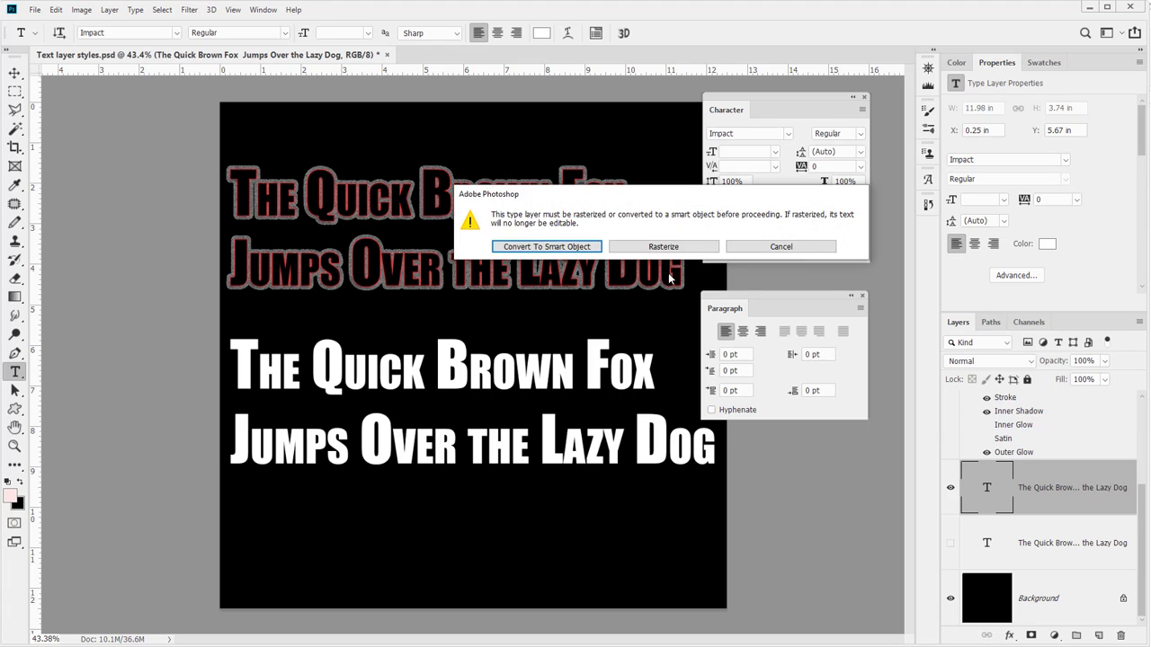
left_click(547, 248)
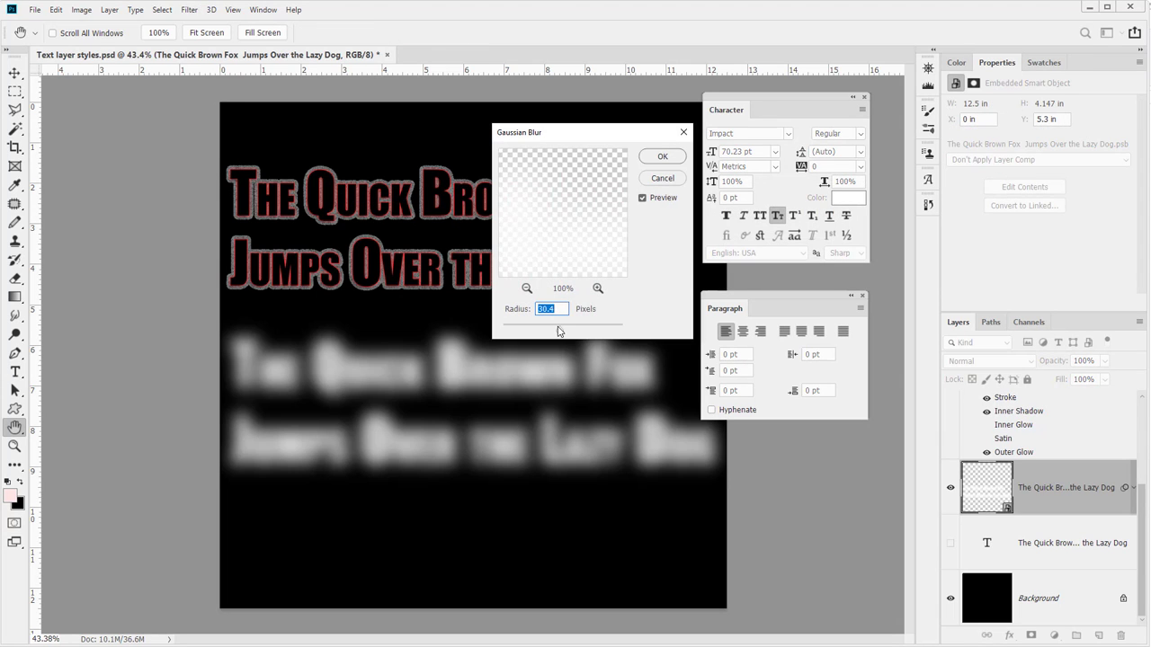
left_click_drag(558, 332, 546, 332)
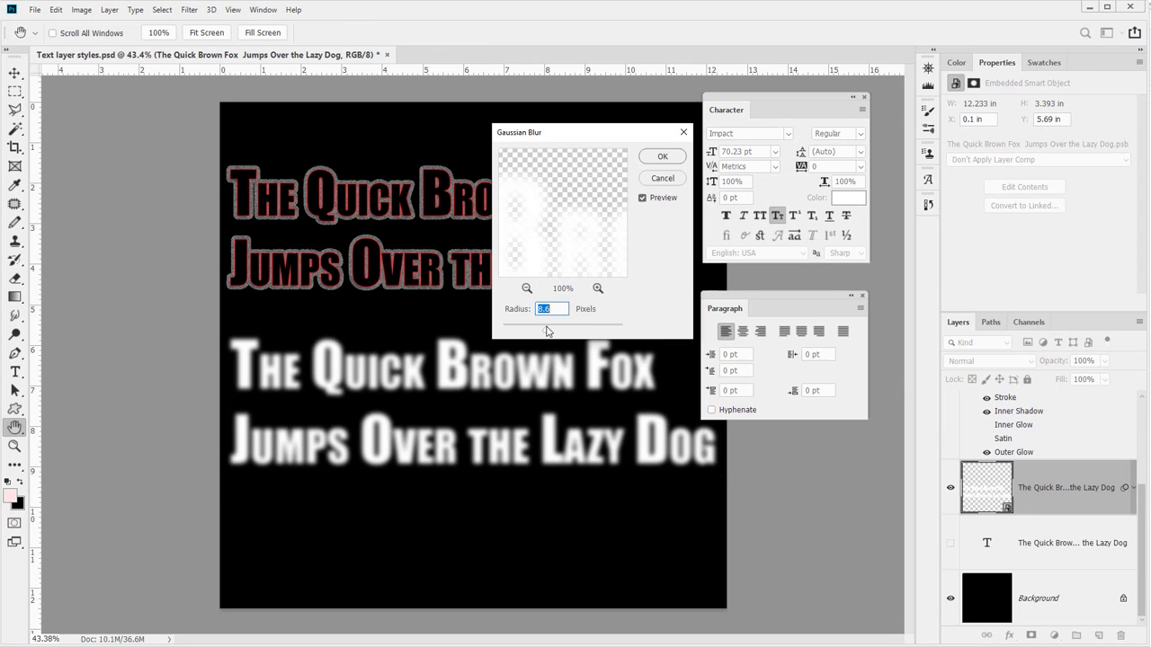
left_click(657, 159)
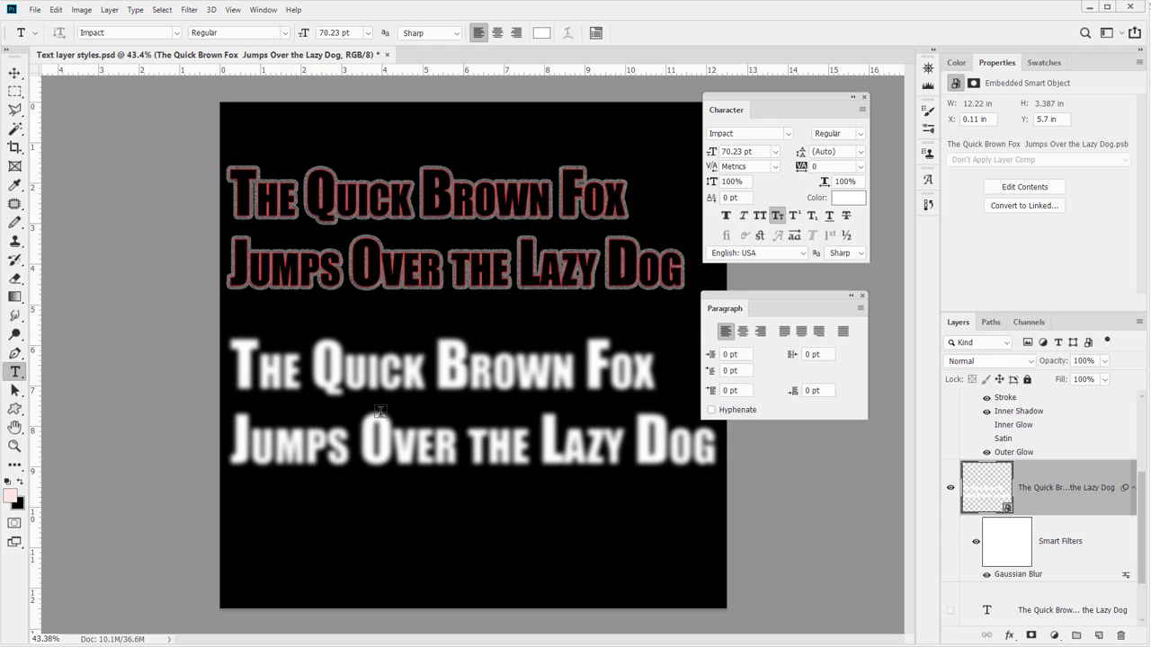
Open the blurred smart object's contents and insert the word Tall before Brown in the text.
double_click(1023, 481)
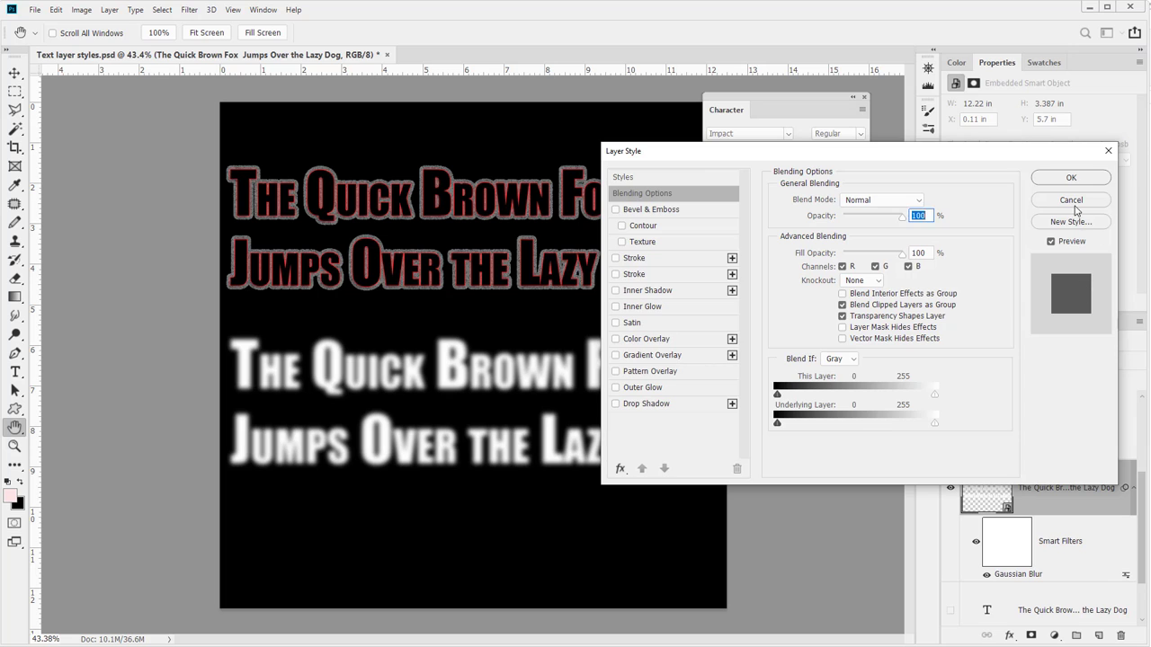
left_click(1070, 200)
double_click(981, 486)
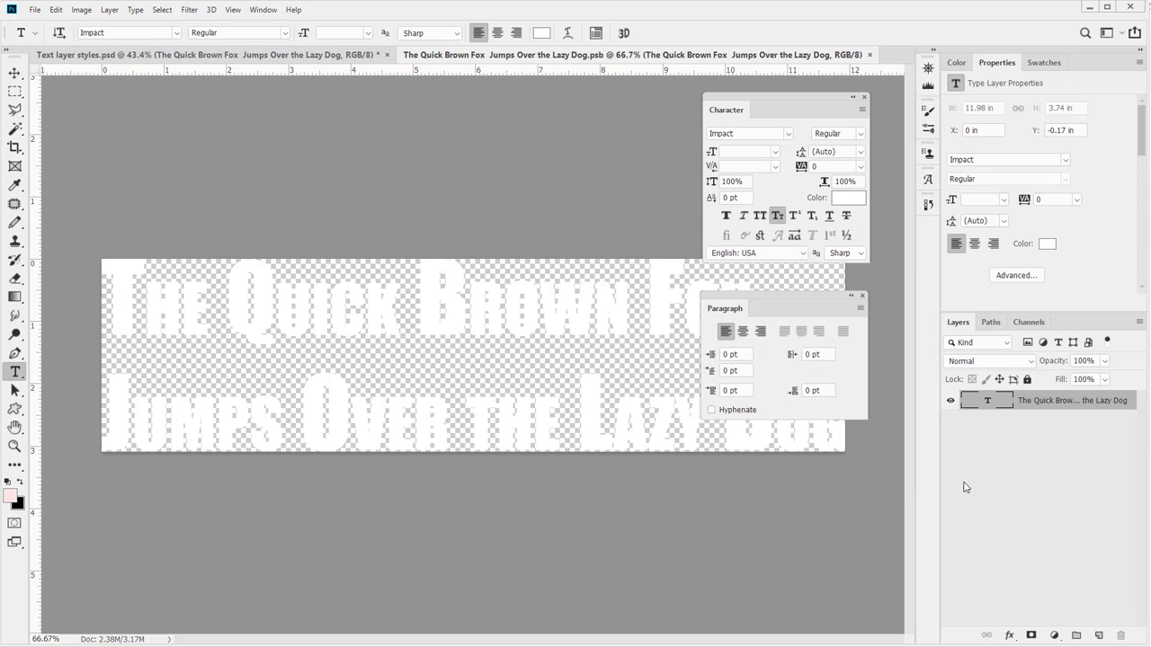
left_click(416, 316)
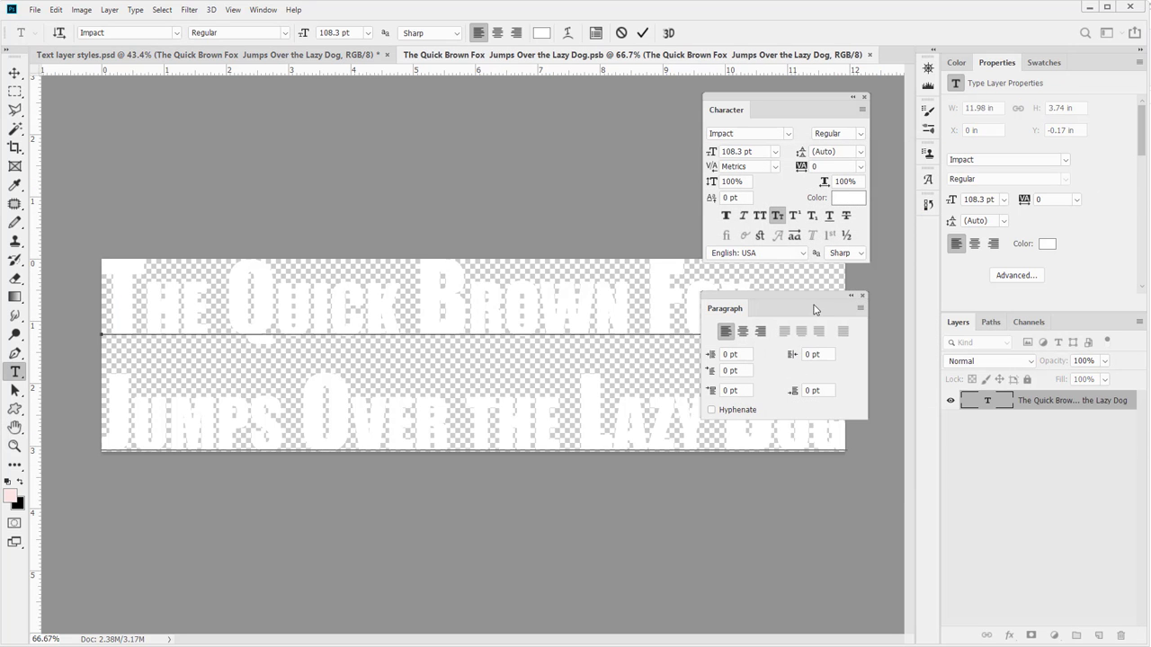
left_click_drag(813, 303, 787, 308)
key("ctrl+t")
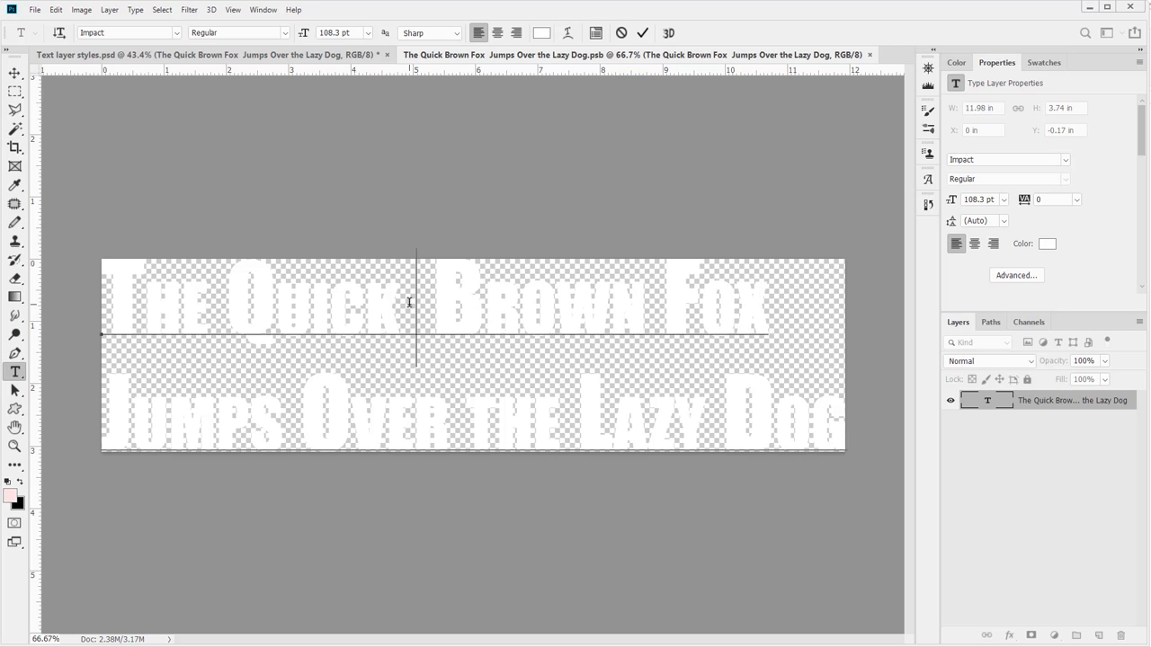
type("Tall")
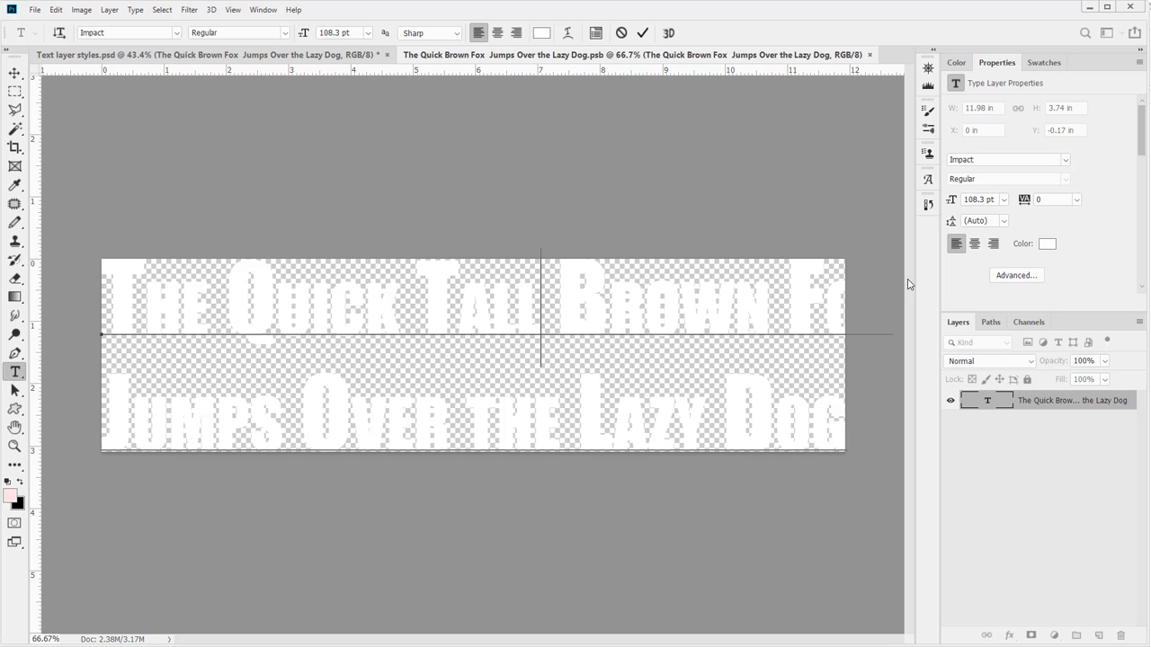
Extend the smart object's canvas with the Crop tool to about 13 in wide to fit the longer text, save it and close it.
left_click(14, 147)
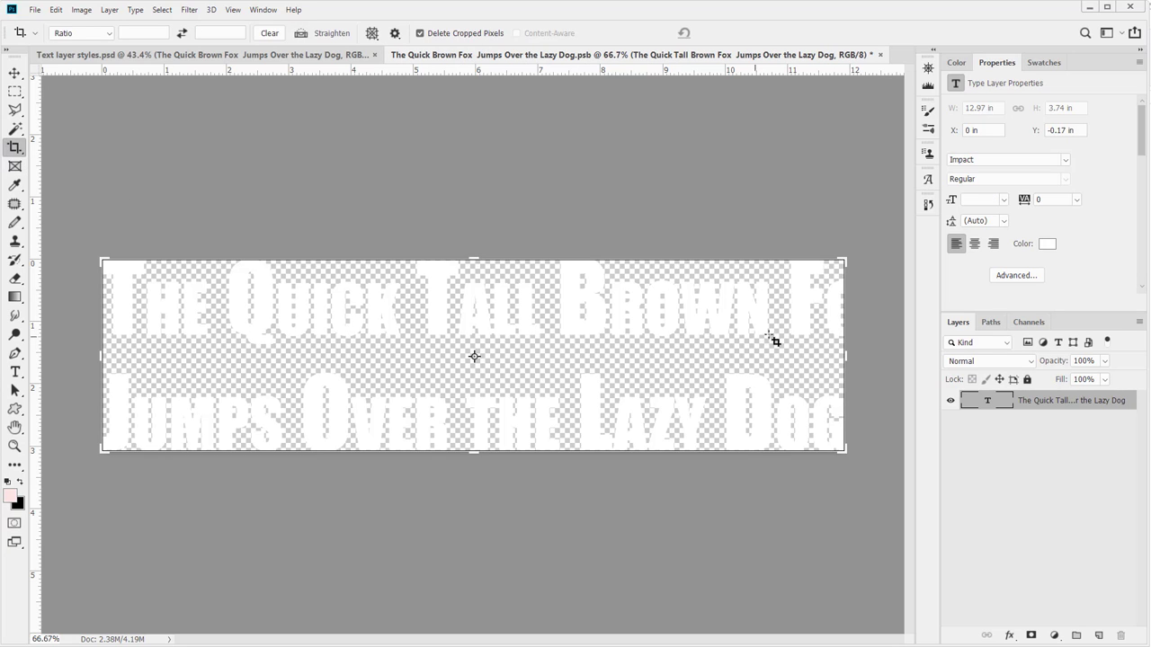
left_click_drag(844, 354, 878, 357)
key("ctrl+s")
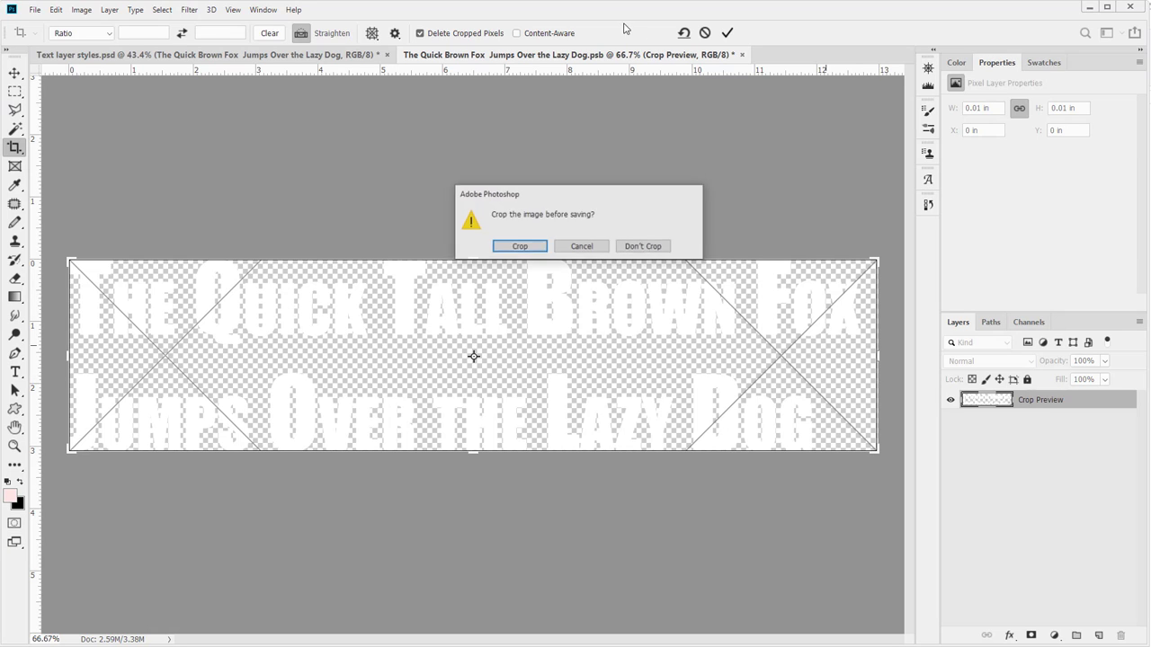
left_click(527, 247)
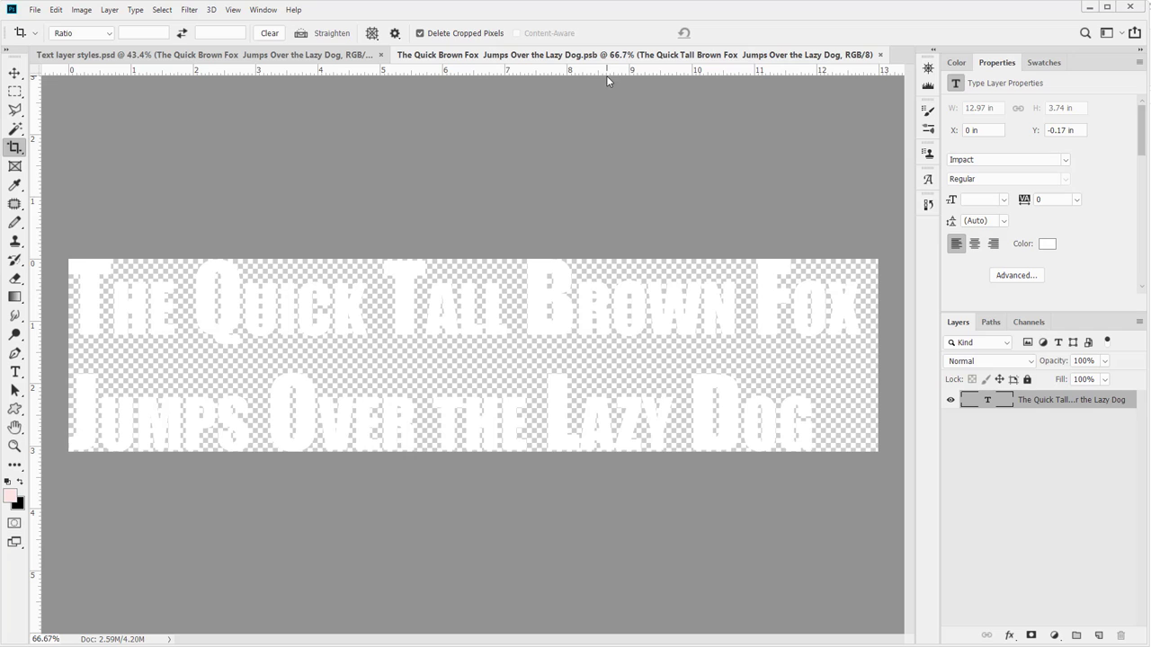
key("ctrl")
left_click(880, 55)
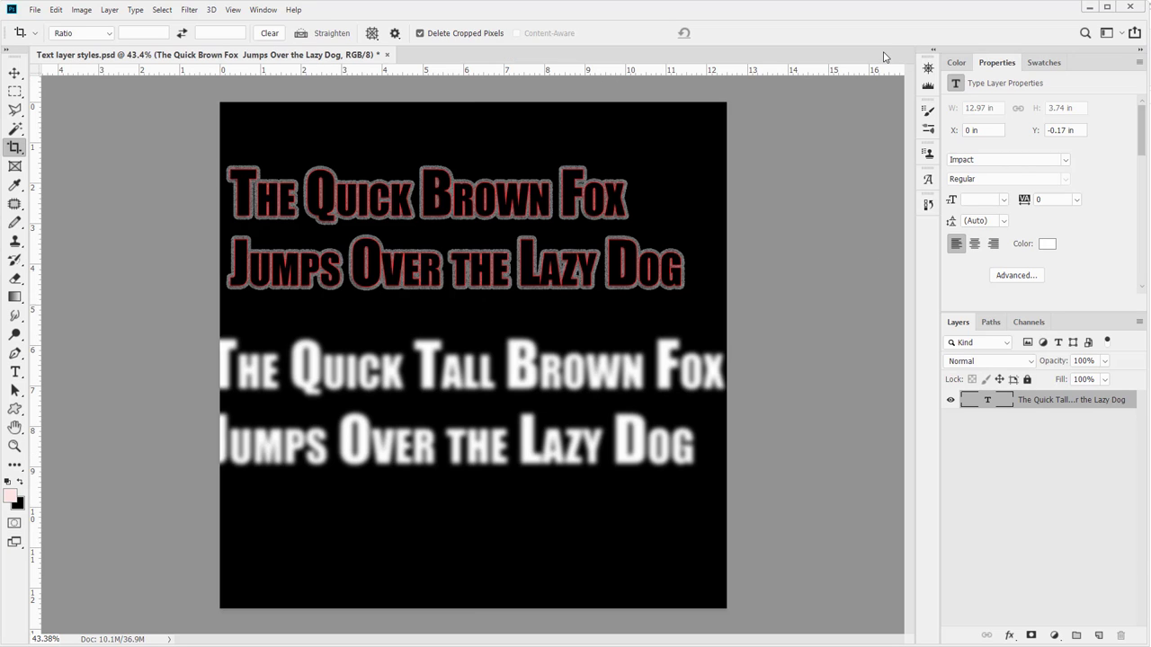